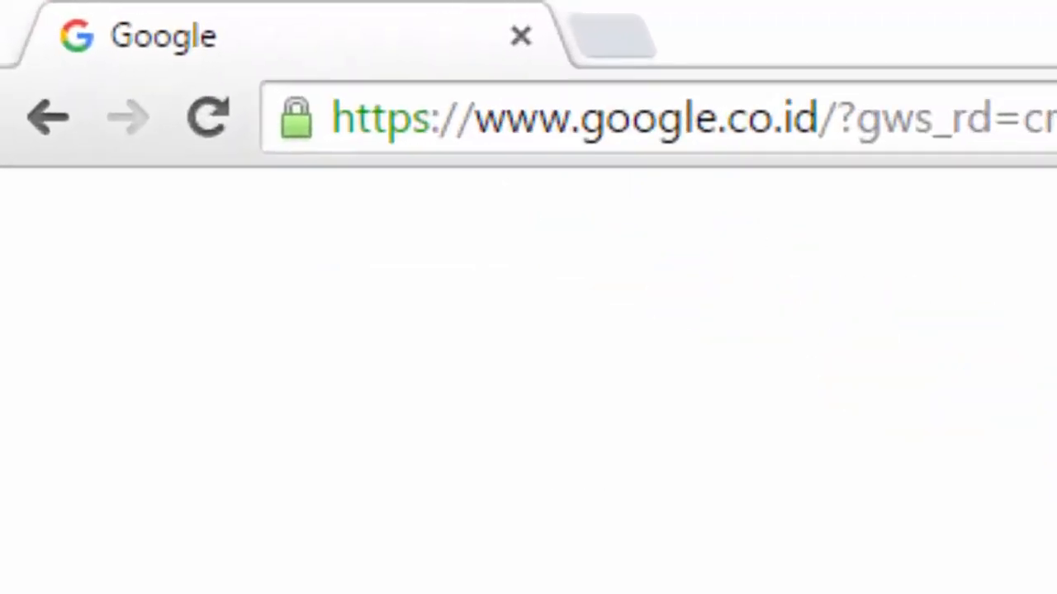
Load the Passport Seva home page at passportindia.gov.in in Chrome
{"action": "key", "text": "ctrl+l"}
{"action": "type", "text": "http://passportindia.gov.in/"}
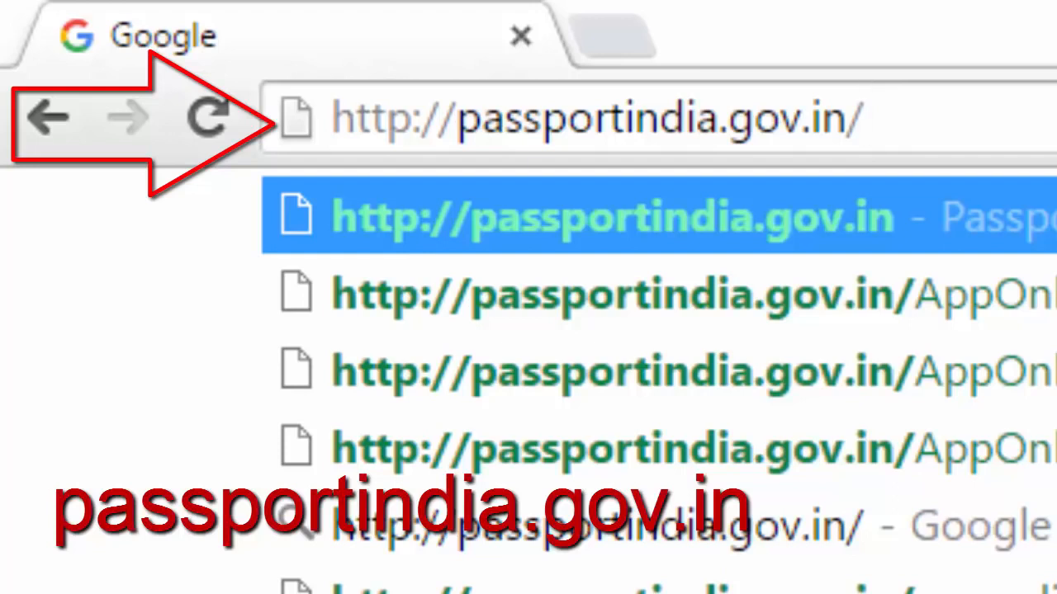
{"action": "key", "text": "Return"}
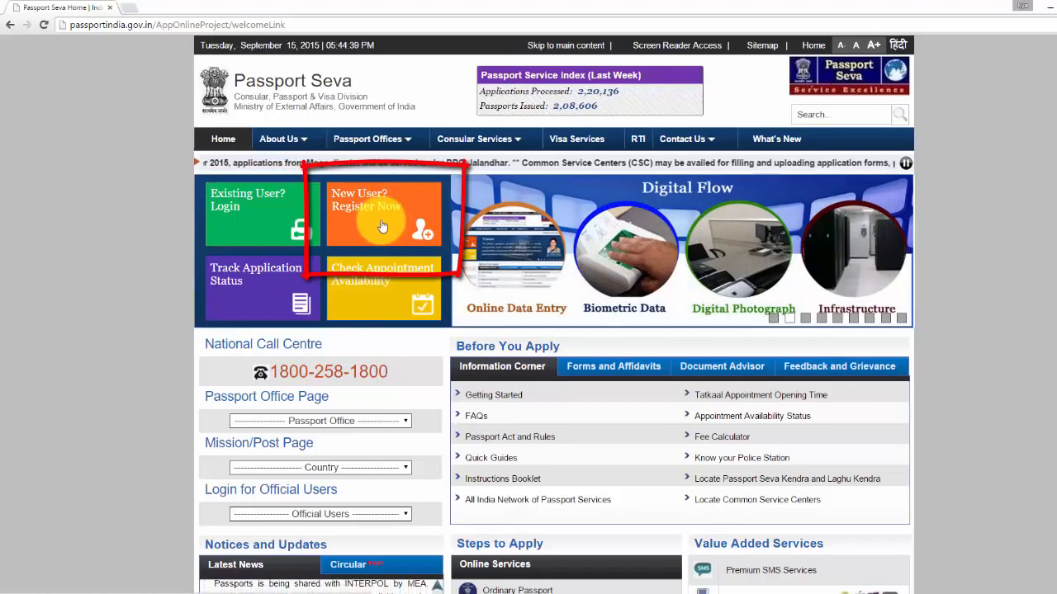
Open the 'New User? Register Now' registration form
{"action": "left_click", "coordinate": [382, 226]}
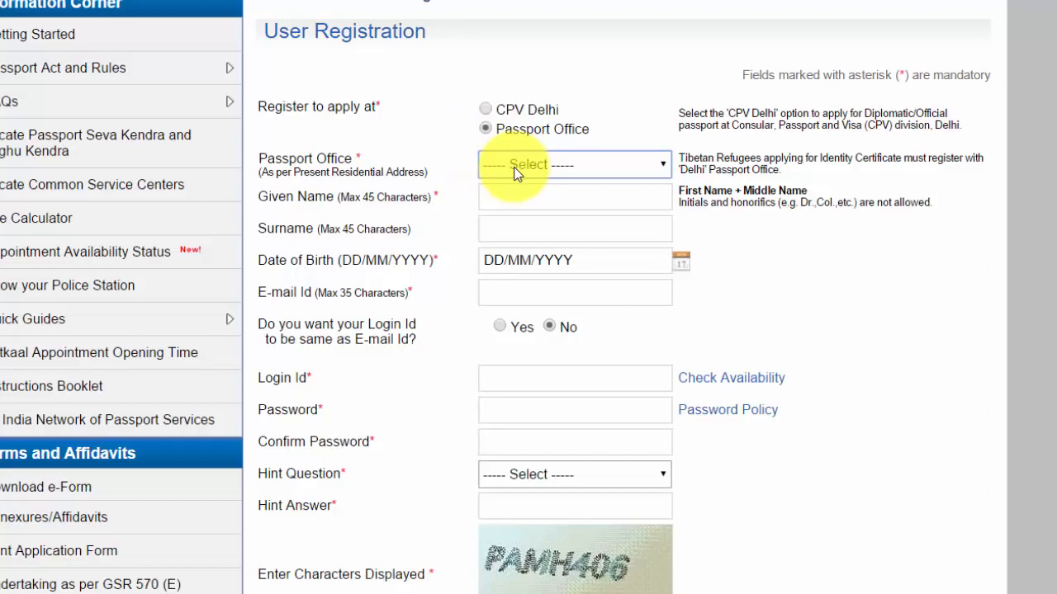
Browse the Passport Office list and leave it on the blank option
{"action": "left_click", "coordinate": [658, 170]}
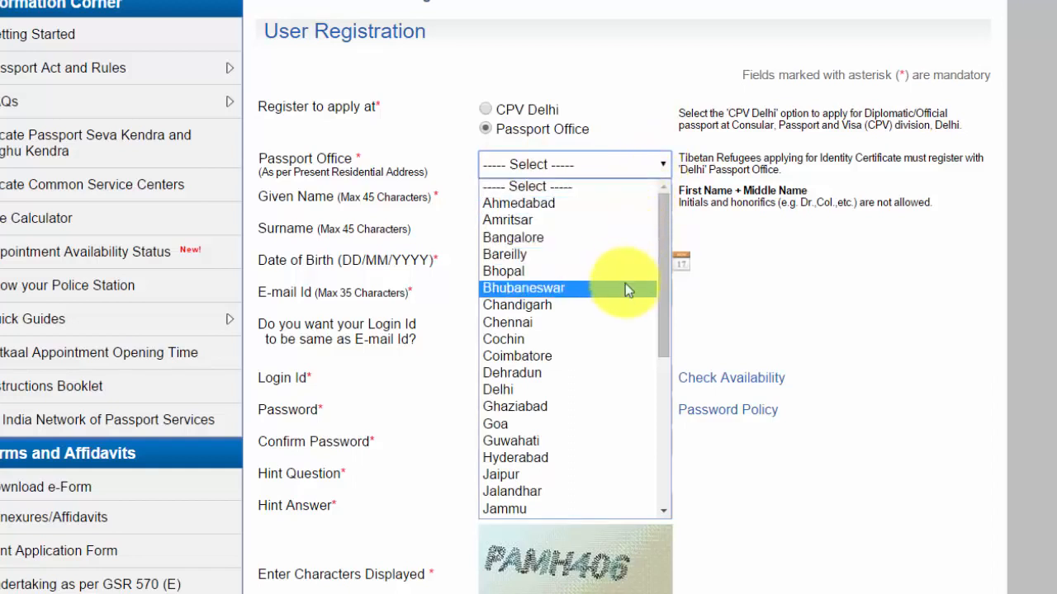
{"action": "key", "text": "Down"}
{"action": "key", "text": "Down"}
{"action": "key", "text": "Down"}
{"action": "key", "text": "Down"}
{"action": "key", "text": "Down"}
{"action": "key", "text": "Down"}
{"action": "key", "text": "Down"}
{"action": "key", "text": "Down"}
{"action": "key", "text": "Down"}
{"action": "key", "text": "Down"}
{"action": "key", "text": "Down"}
{"action": "key", "text": "Down"}
{"action": "key", "text": "Down"}
{"action": "key", "text": "Down"}
{"action": "key", "text": "Down"}
{"action": "key", "text": "Down"}
{"action": "key", "text": "Down"}
{"action": "key", "text": "Down"}
{"action": "key", "text": "Down"}
{"action": "key", "text": "Down"}
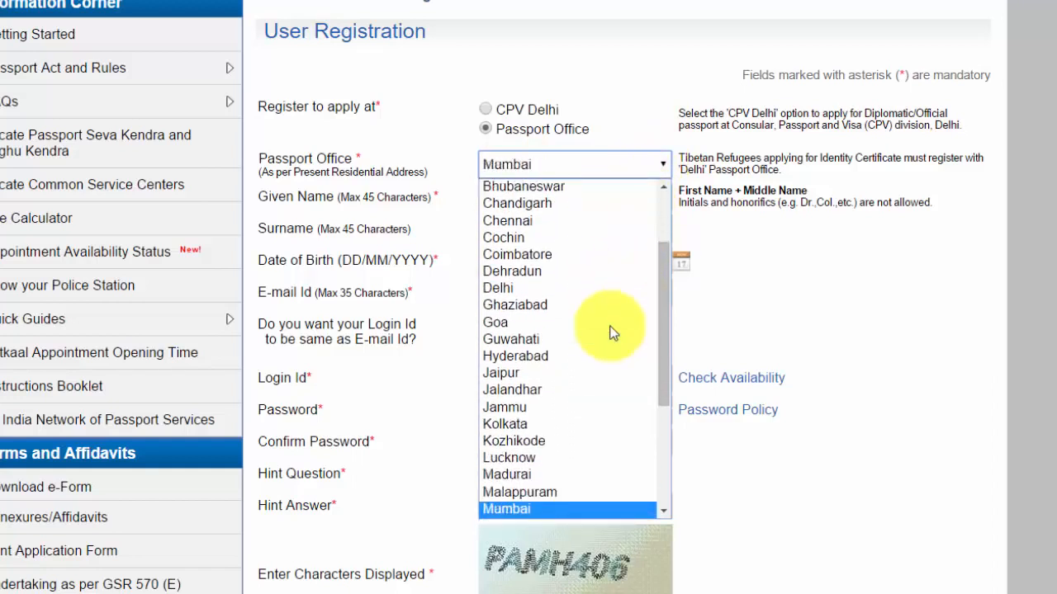
{"action": "key", "text": "Up"}
{"action": "key", "text": "Up"}
{"action": "key", "text": "Up"}
{"action": "key", "text": "Up"}
{"action": "key", "text": "Up"}
{"action": "key", "text": "Up"}
{"action": "key", "text": "Up"}
{"action": "key", "text": "Up"}
{"action": "key", "text": "Up"}
{"action": "key", "text": "Up"}
{"action": "key", "text": "Up"}
{"action": "key", "text": "Up"}
{"action": "key", "text": "Up"}
{"action": "key", "text": "Up"}
{"action": "key", "text": "Up"}
{"action": "key", "text": "Up"}
{"action": "key", "text": "Up"}
{"action": "key", "text": "Up"}
{"action": "key", "text": "Up"}
{"action": "key", "text": "Up"}
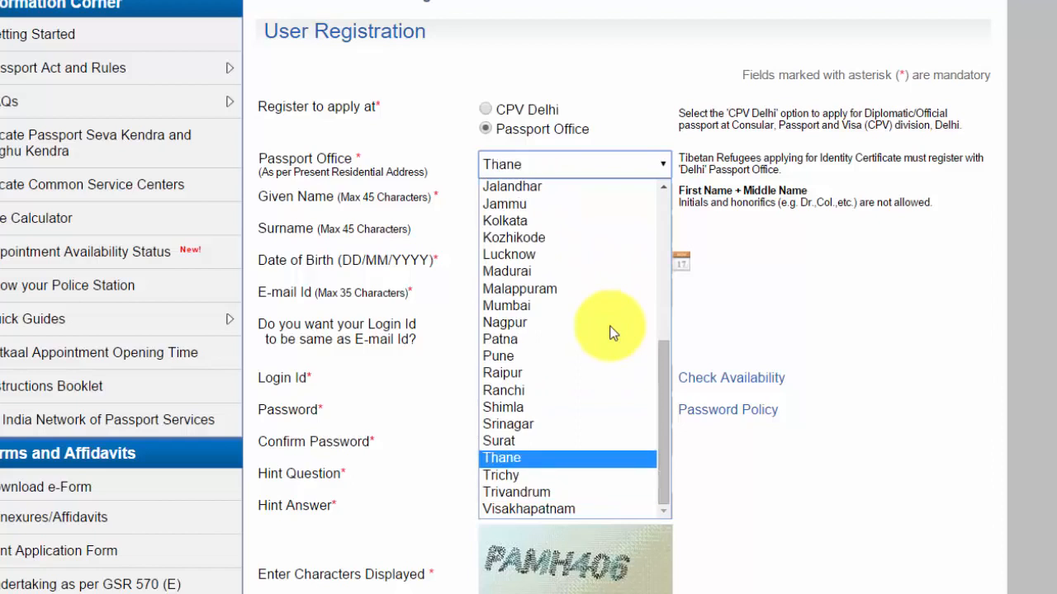
{"action": "key", "text": "Up"}
{"action": "key", "text": "Up"}
{"action": "key", "text": "Up"}
{"action": "key", "text": "Up"}
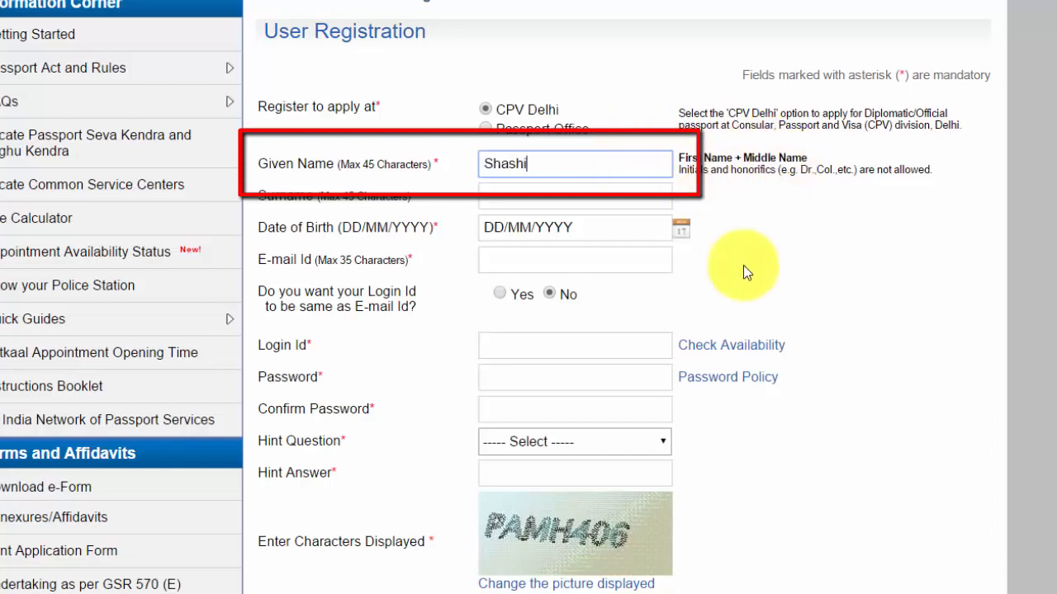
Fill in the surname, date of birth 01/03/1950 and the applicant's e-mail address
{"action": "key", "text": "Tab"}
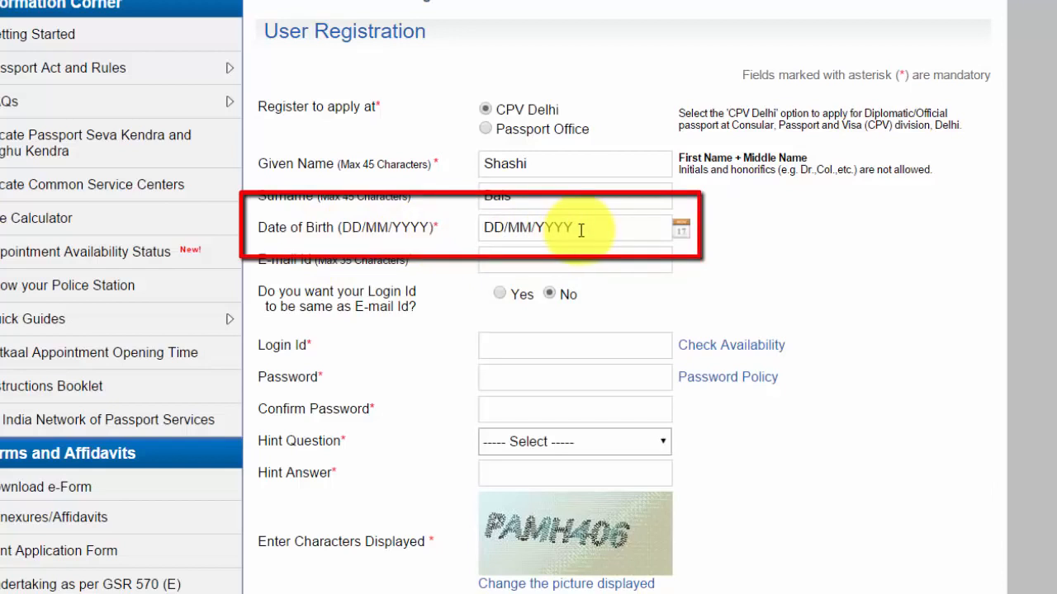
{"action": "left_click", "coordinate": [681, 230]}
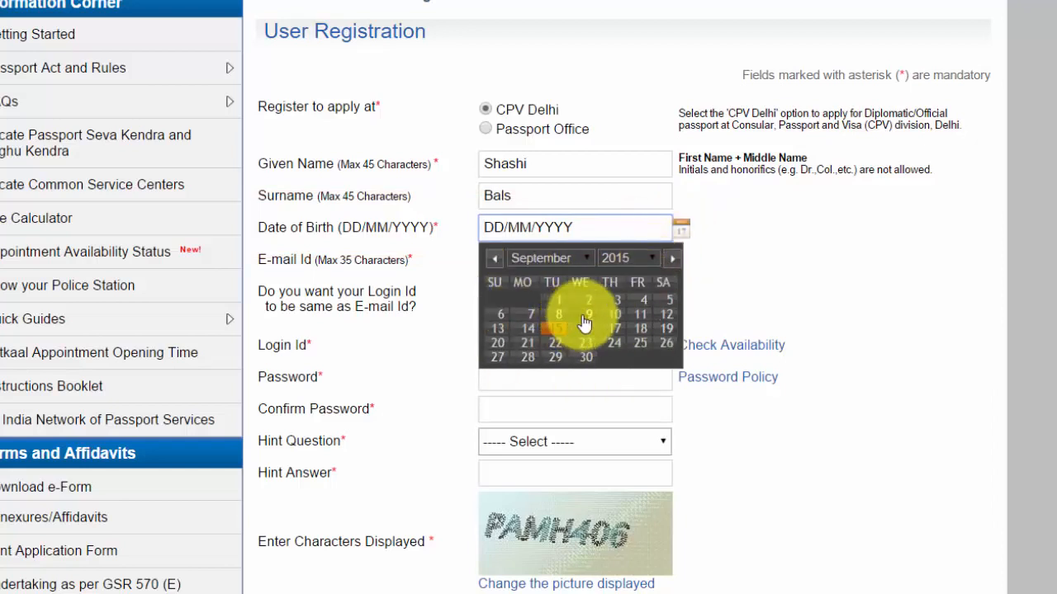
{"action": "left_click", "coordinate": [745, 240]}
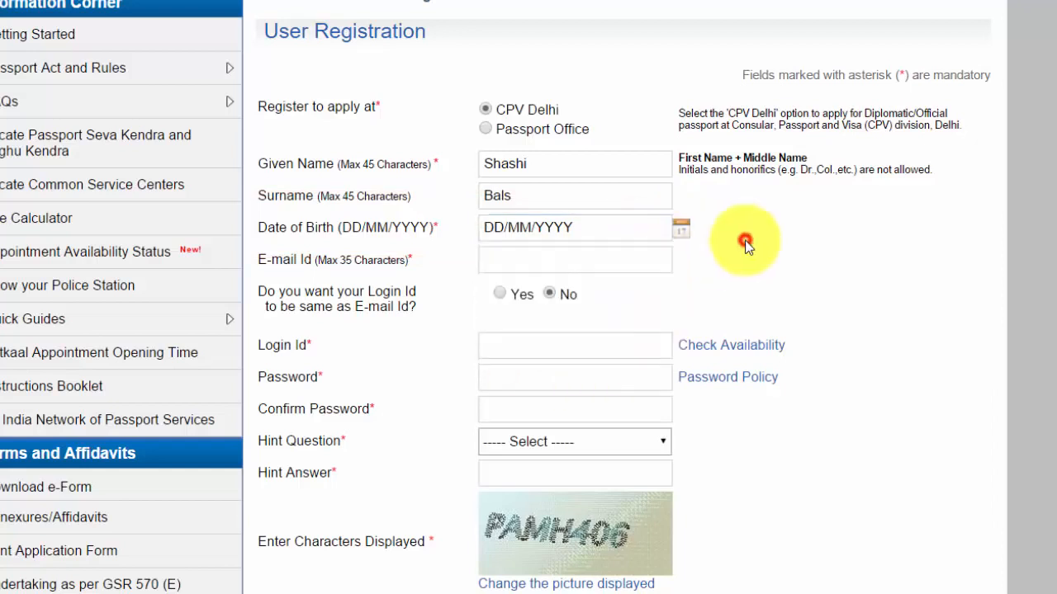
{"action": "left_click", "coordinate": [500, 224]}
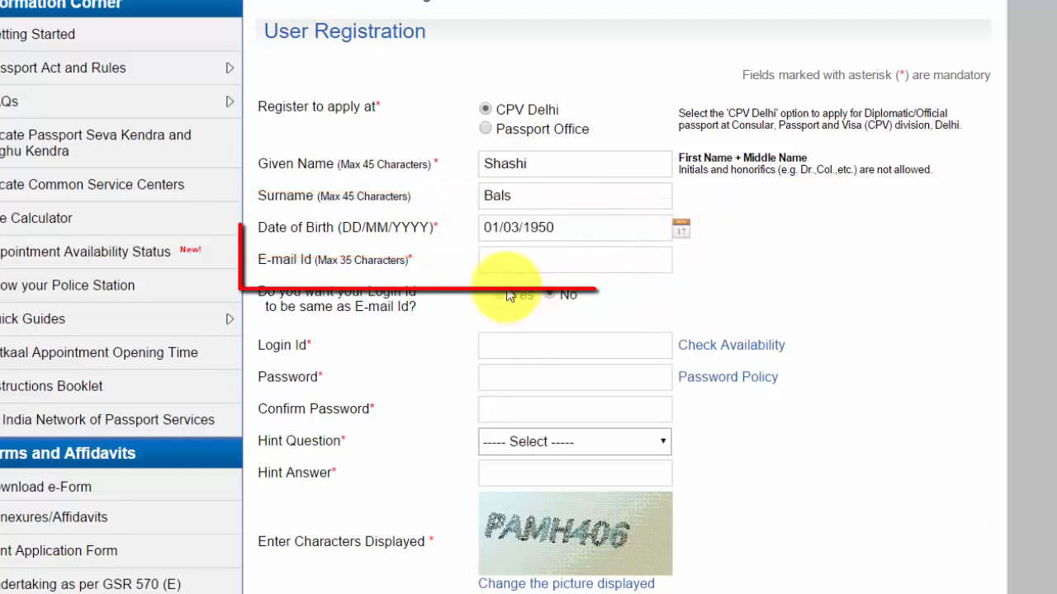
{"action": "left_click", "coordinate": [507, 255]}
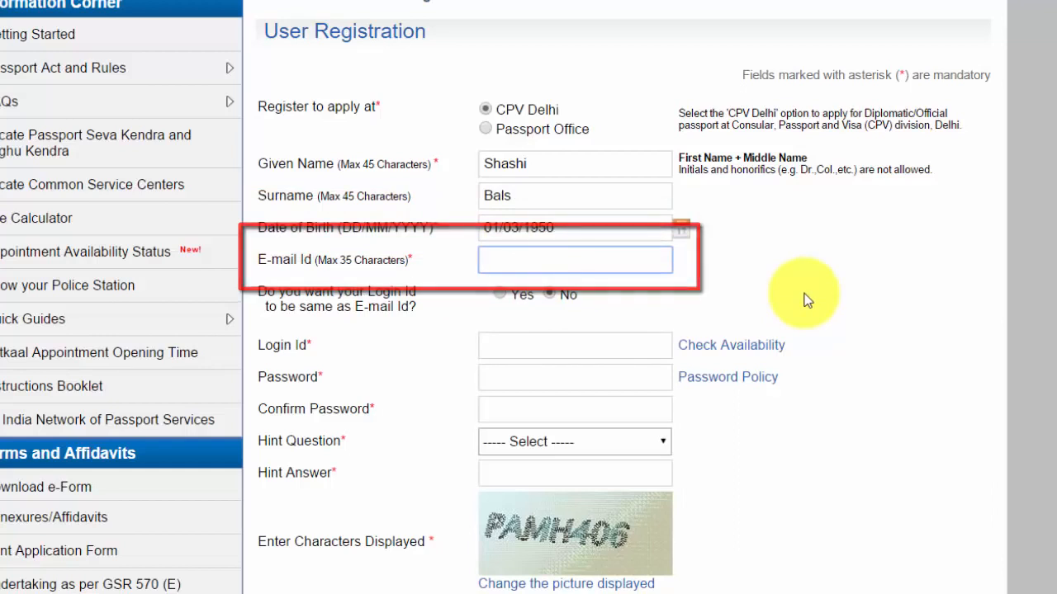
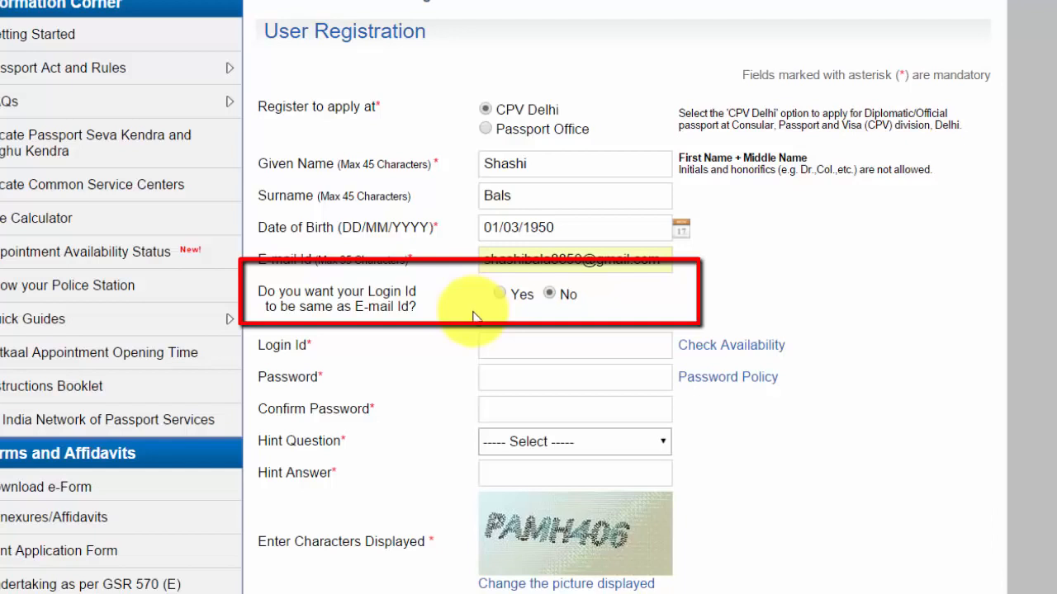
Set 'Login Id same as E-mail Id' to Yes and review the Password Policy
{"action": "left_click", "coordinate": [504, 293]}
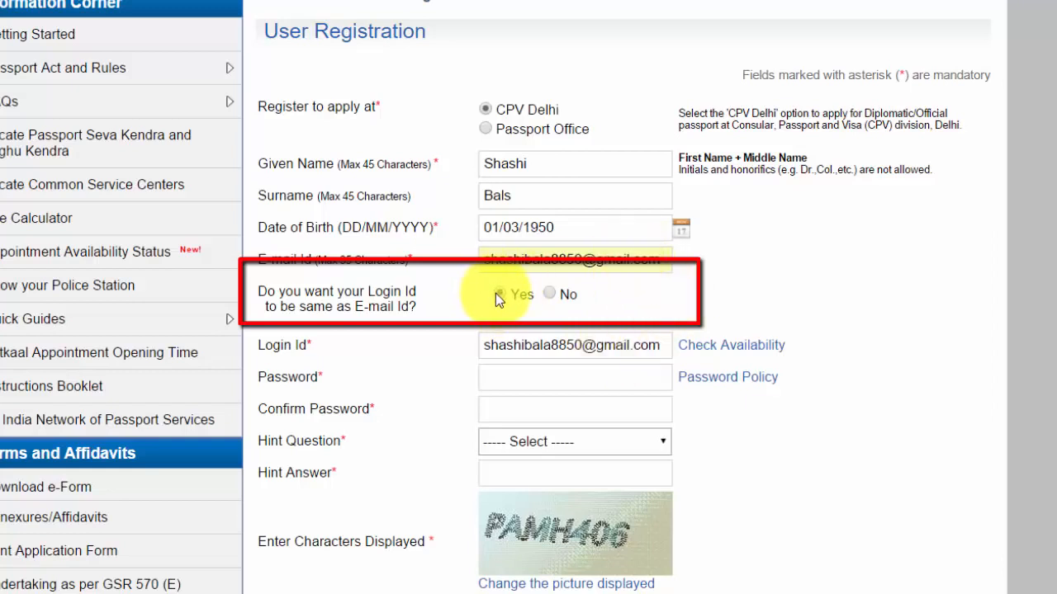
{"action": "left_click", "coordinate": [550, 294]}
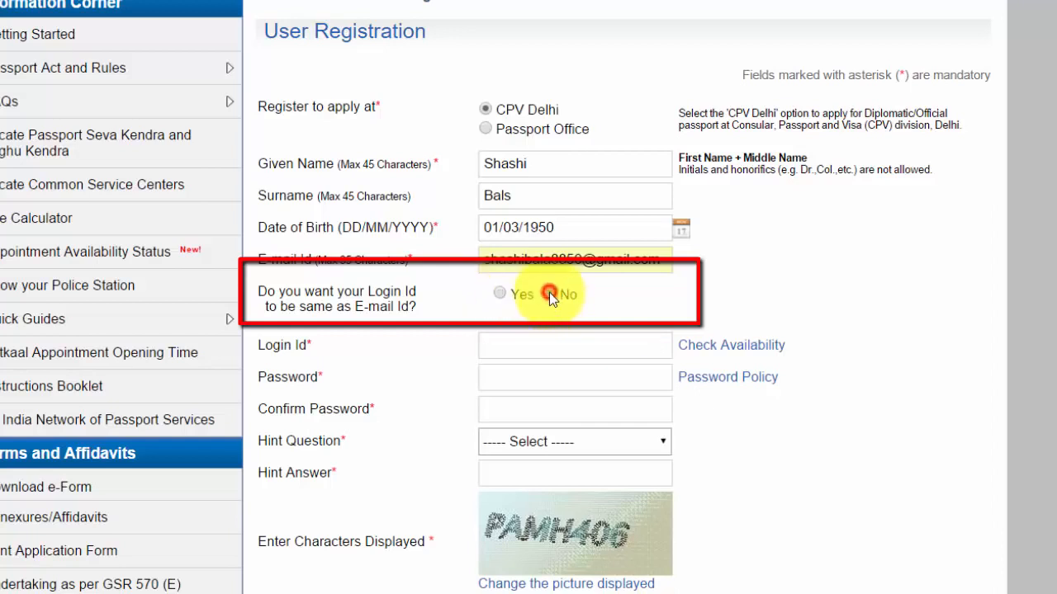
{"action": "left_click", "coordinate": [516, 342]}
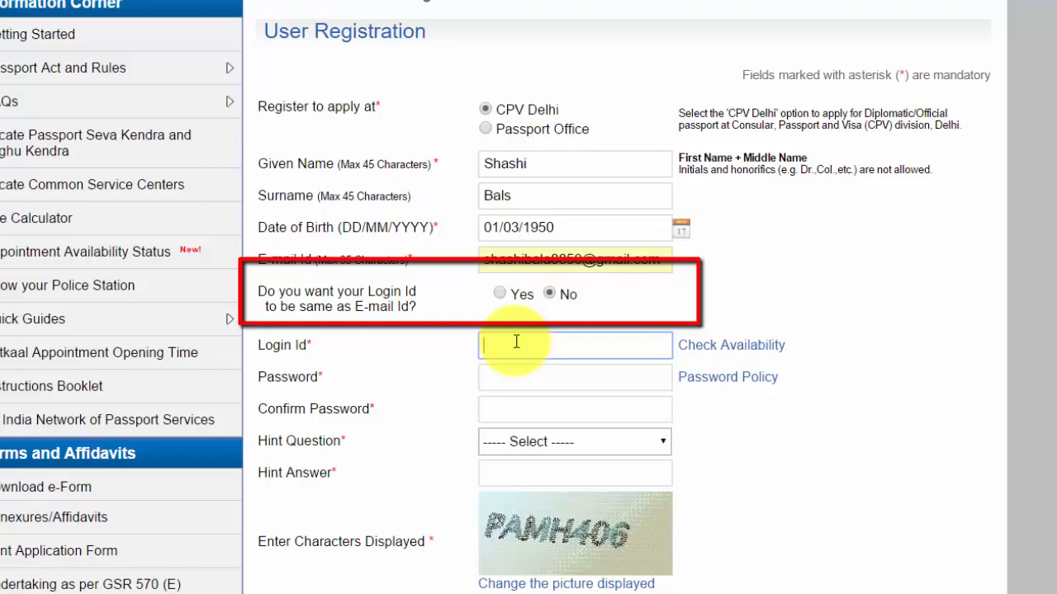
{"action": "left_click", "coordinate": [502, 295]}
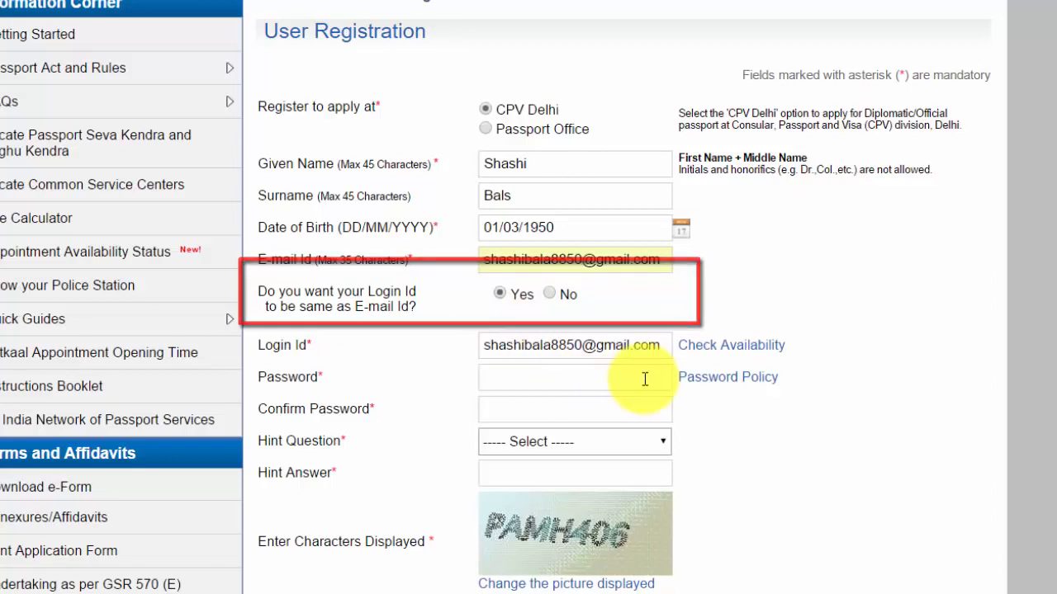
{"action": "left_click", "coordinate": [535, 387]}
{"action": "left_click", "coordinate": [699, 385]}
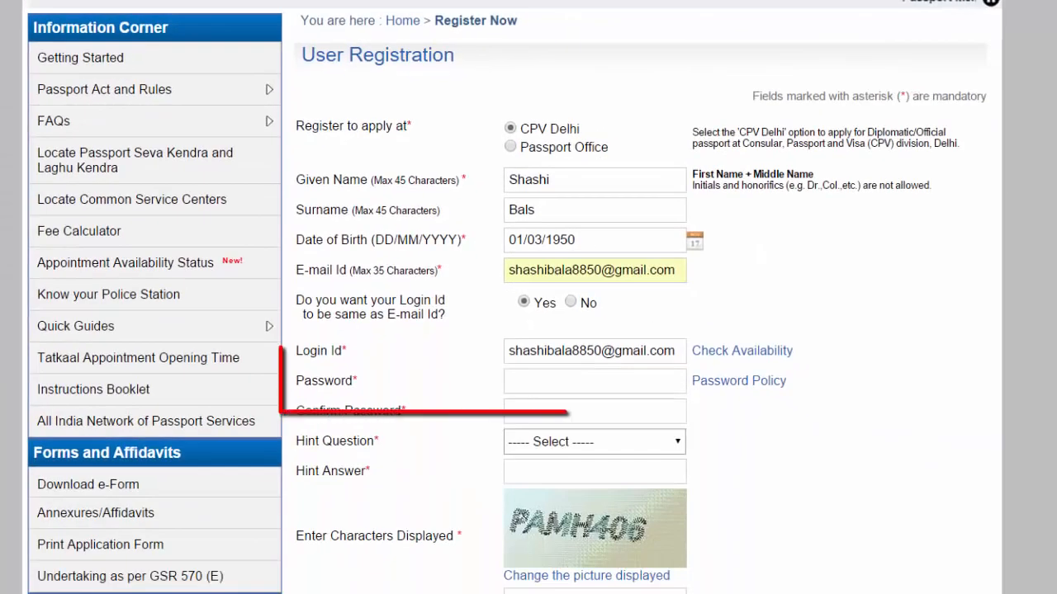
Paste the account password into both Password and Confirm Password
{"action": "left_click", "coordinate": [554, 382]}
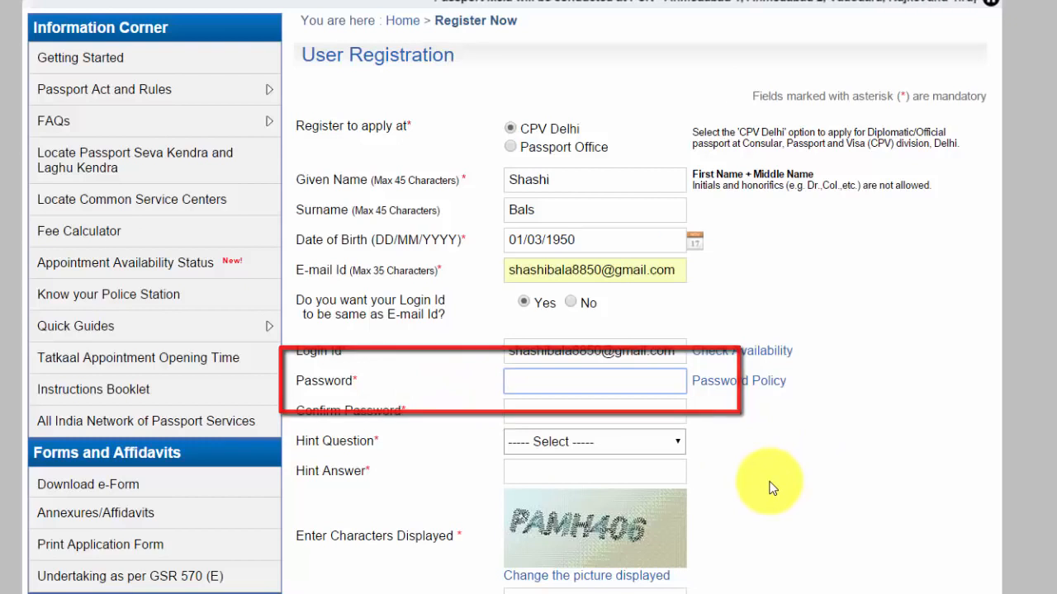
{"action": "key", "text": "ctrl+v"}
{"action": "left_click", "coordinate": [576, 411]}
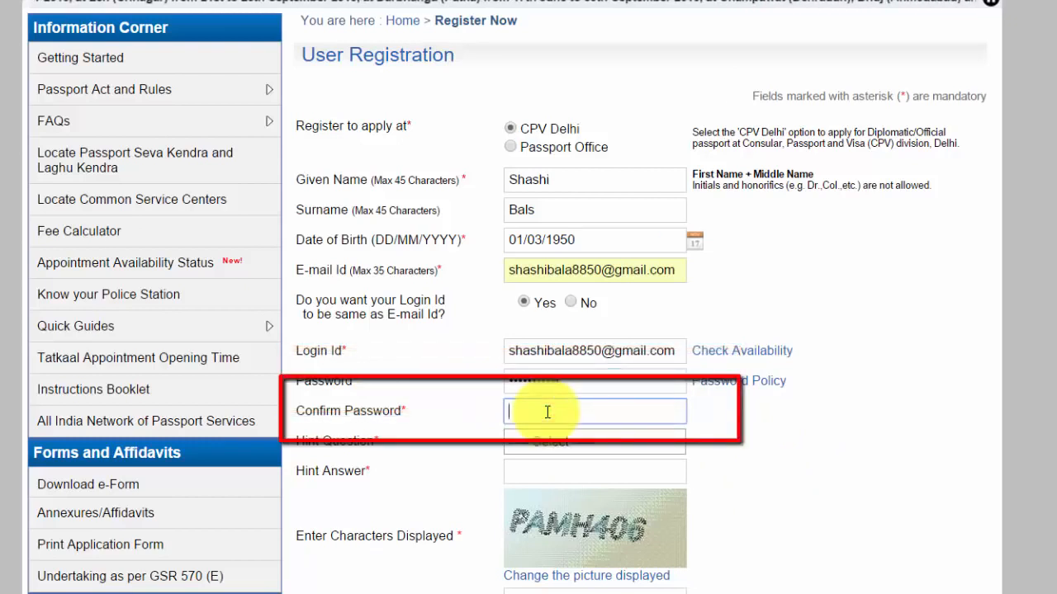
{"action": "key", "text": "ctrl+v"}
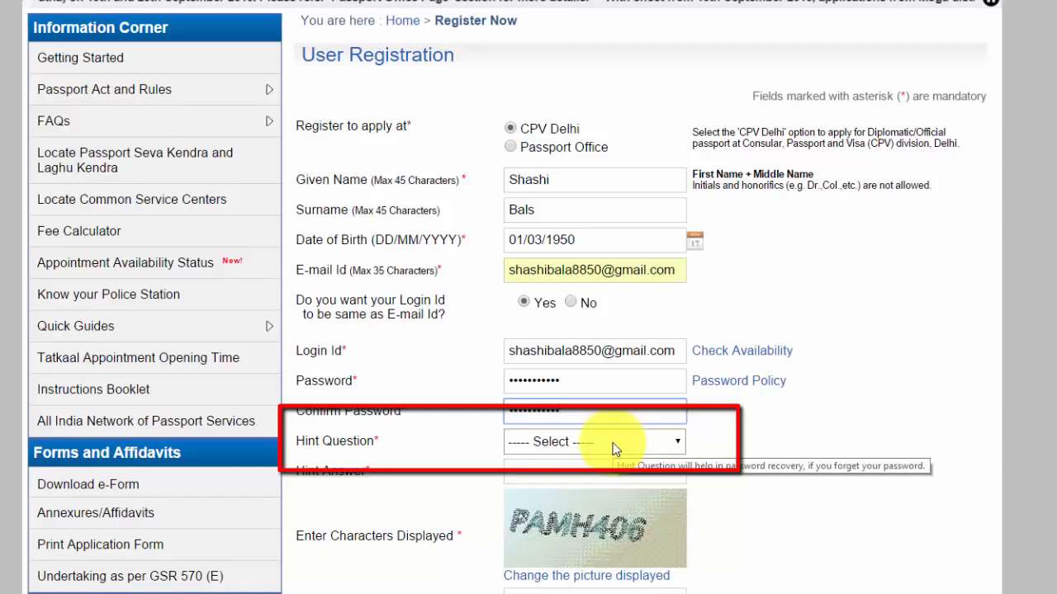
Choose Birth City as the hint question and fill in the hint answer
{"action": "left_click", "coordinate": [613, 443]}
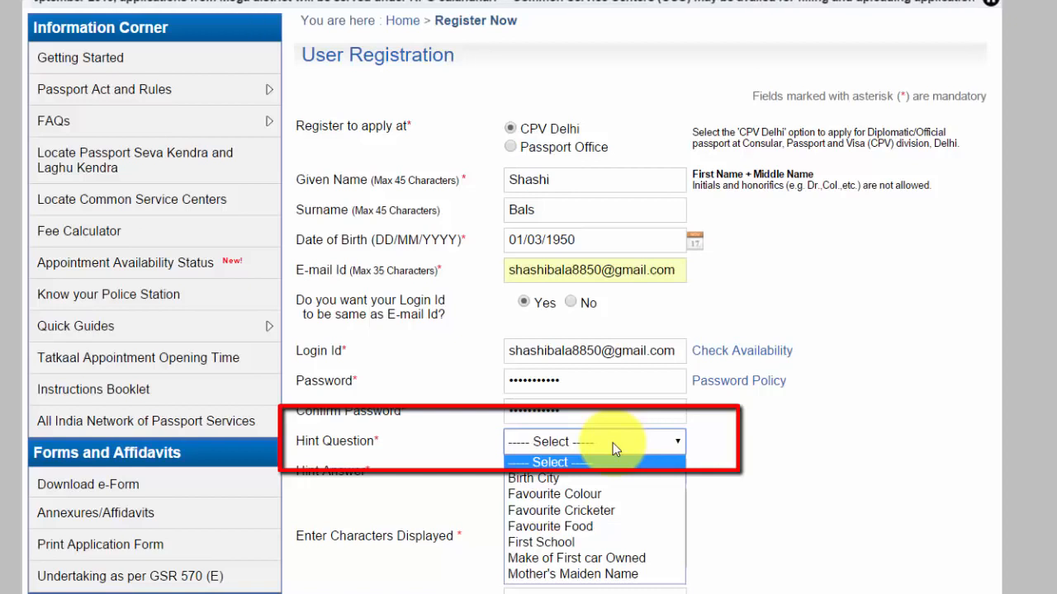
{"action": "left_click", "coordinate": [596, 482]}
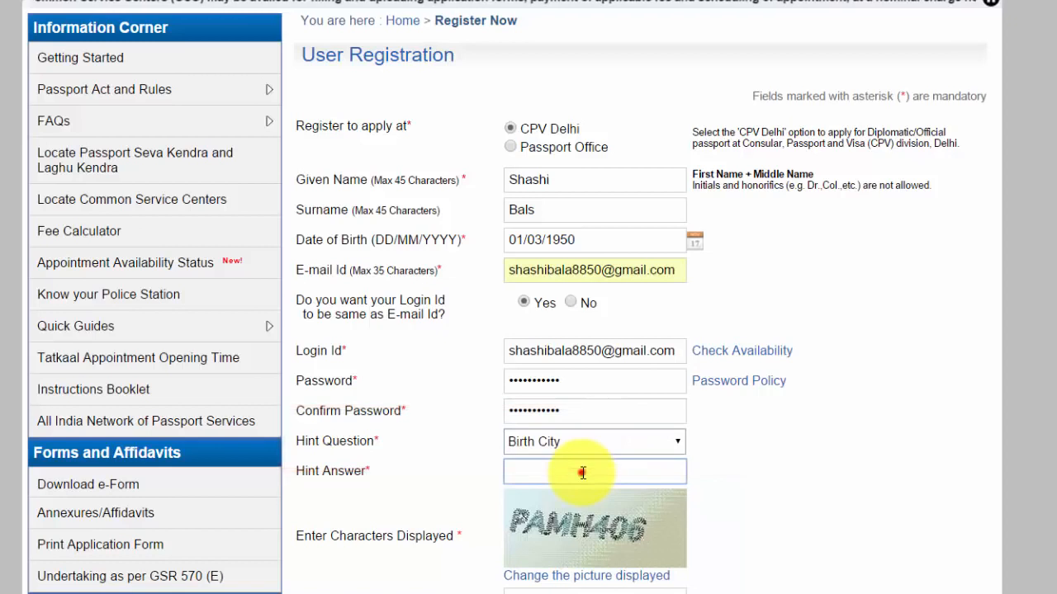
{"action": "left_click", "coordinate": [583, 472]}
{"action": "type", "text": "Delhi"}
Enter the captcha characters and submit the registration form
{"action": "scroll", "coordinate": [583, 473], "scroll_direction": "down", "scroll_amount": 5}
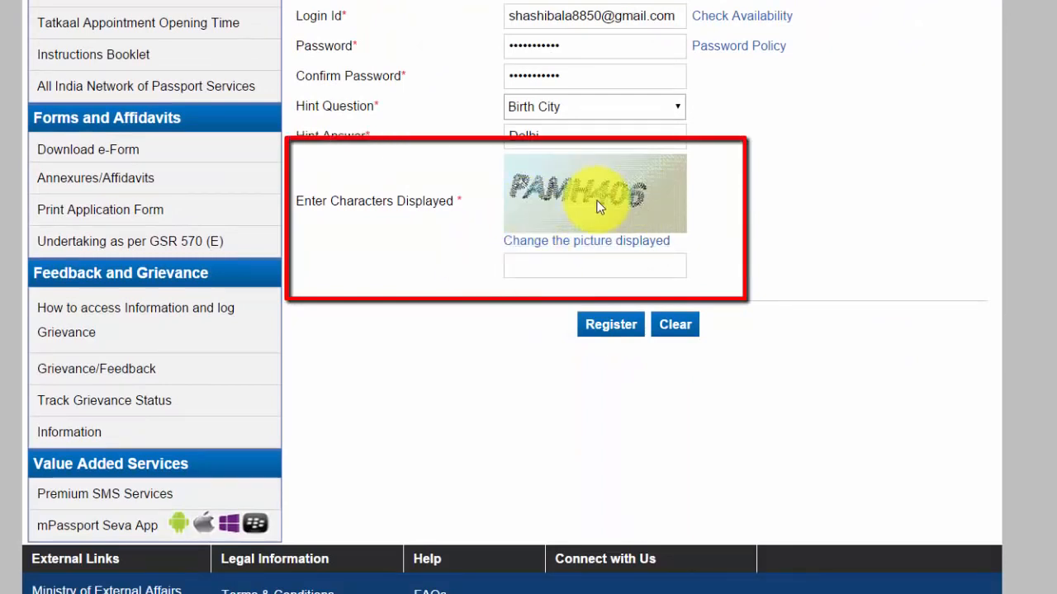
{"action": "left_click", "coordinate": [524, 264]}
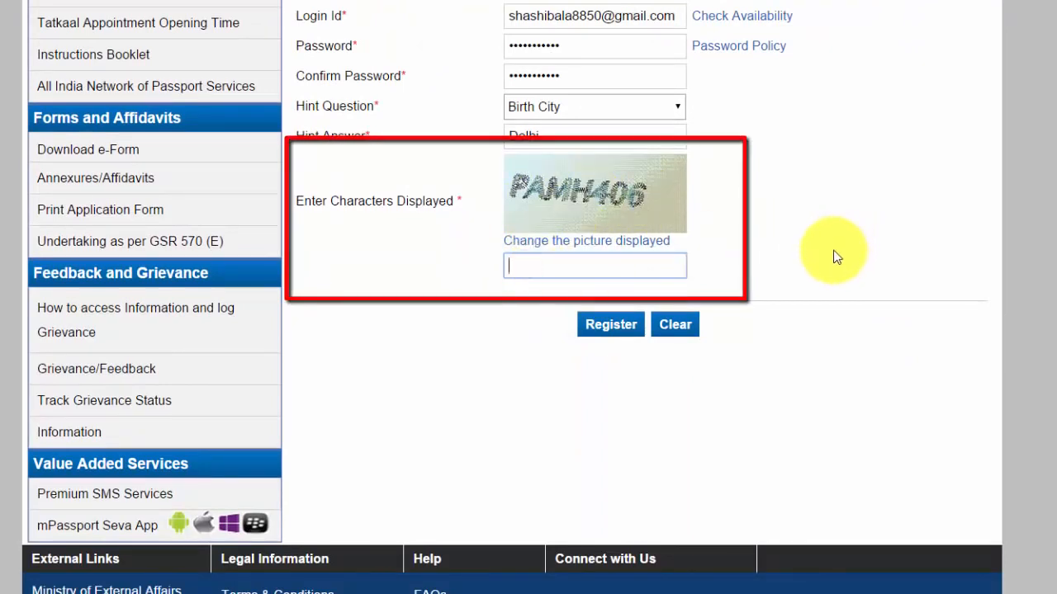
{"action": "type", "text": "PAMH406"}
{"action": "left_click", "coordinate": [618, 327]}
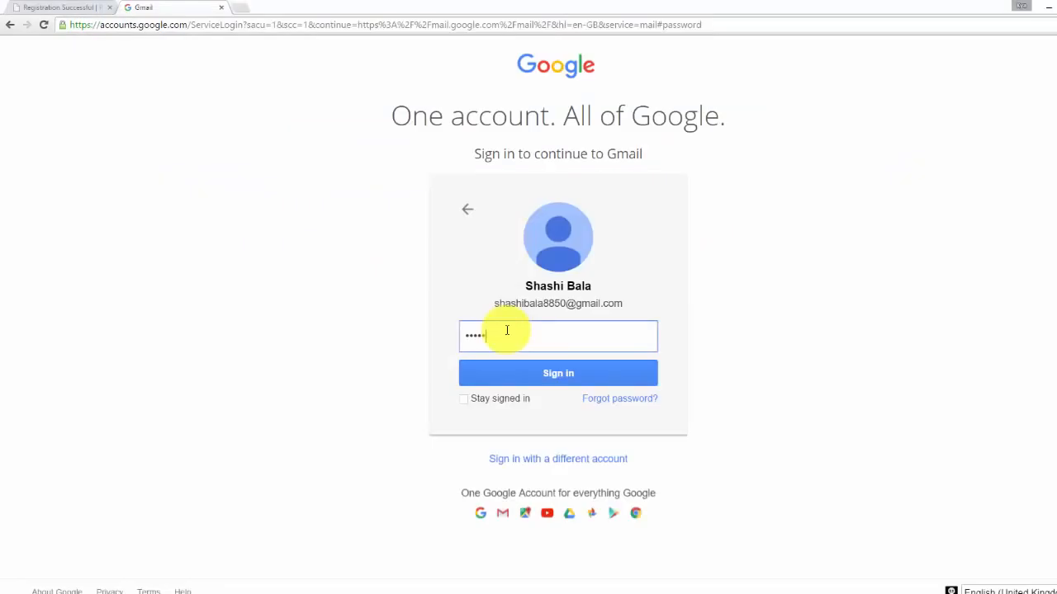
Sign in to Gmail and follow the activation link in the Registration Confirmation e-mail
{"action": "left_click", "coordinate": [474, 373]}
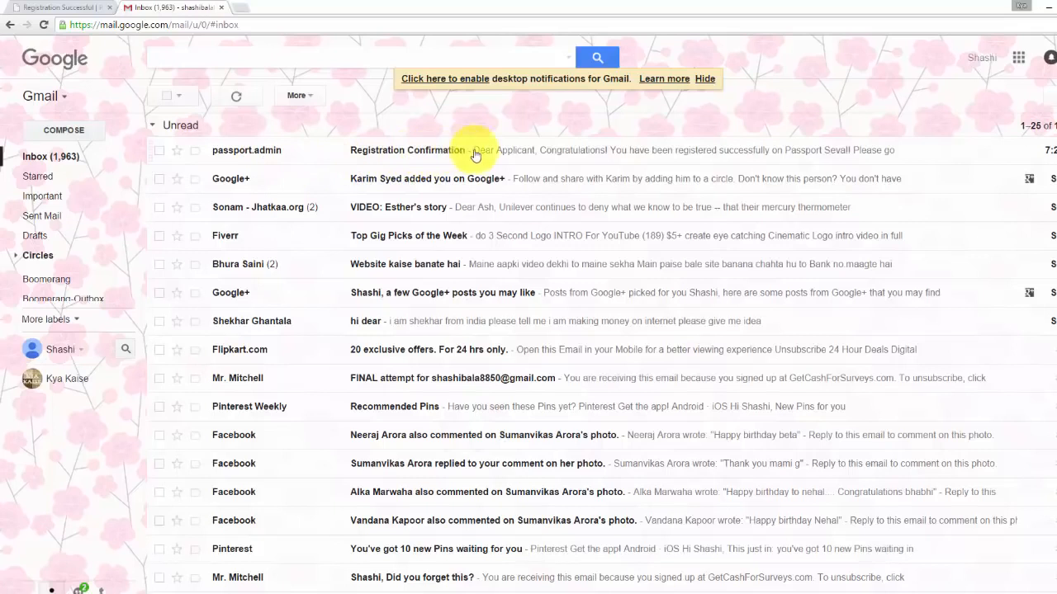
{"action": "left_click", "coordinate": [522, 157]}
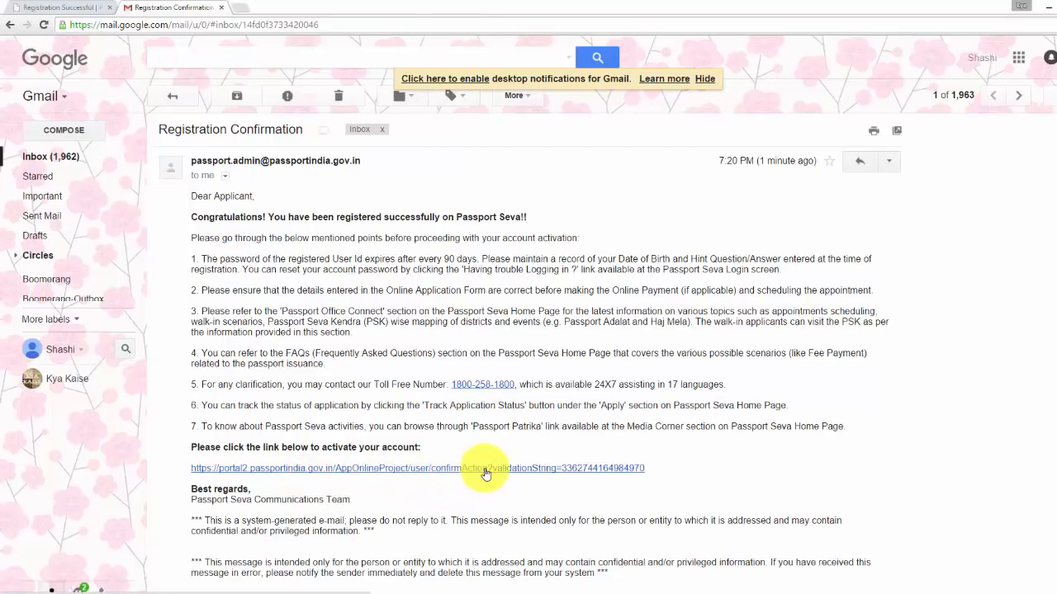
{"action": "left_click", "coordinate": [485, 469]}
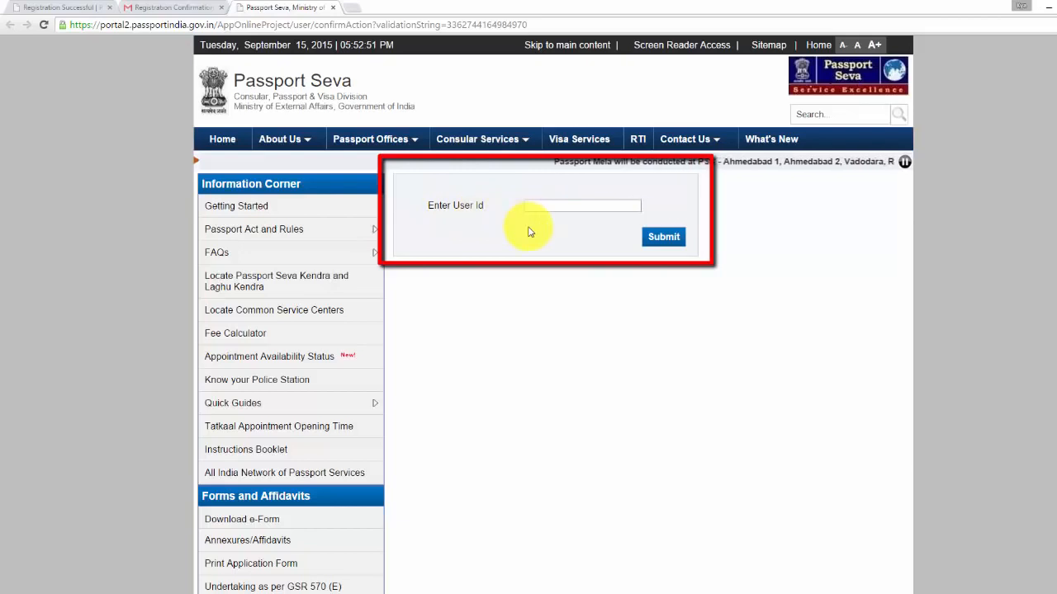
Submit the login id to activate the account, then go back Home
{"action": "left_click", "coordinate": [567, 207]}
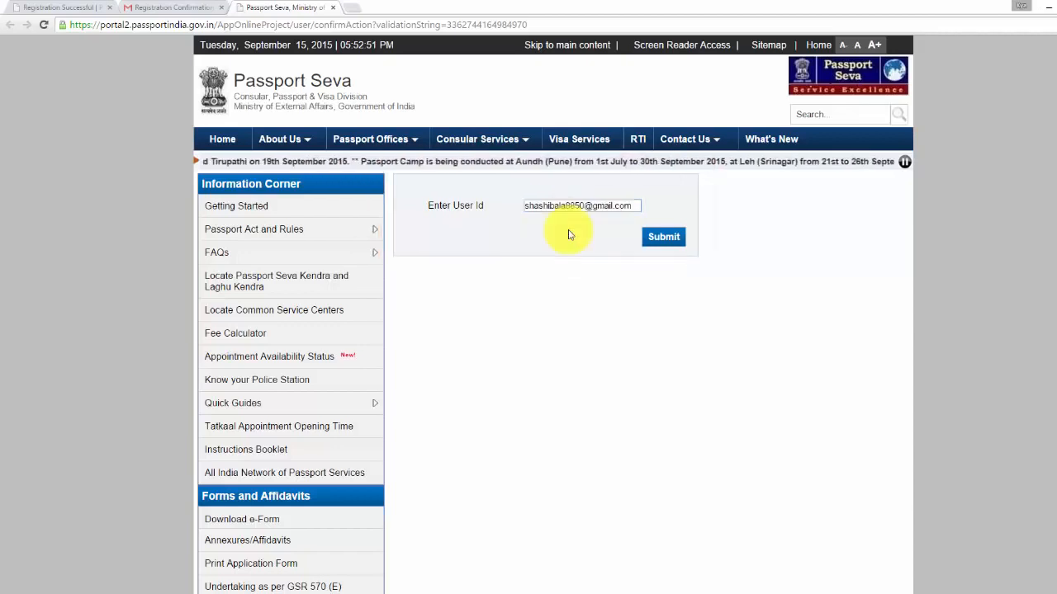
{"action": "left_click", "coordinate": [664, 238]}
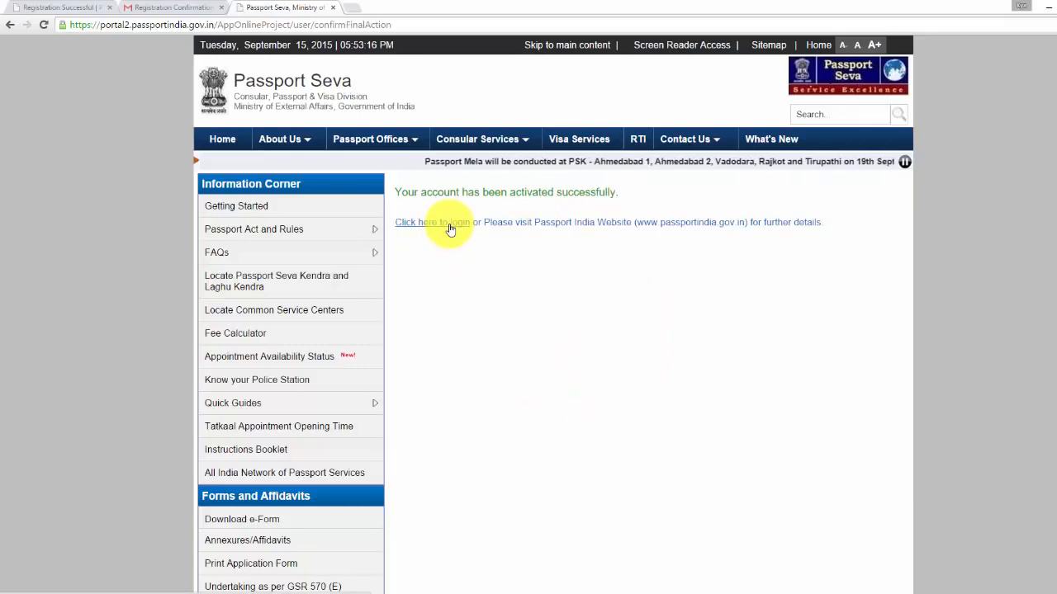
{"action": "left_click", "coordinate": [219, 142]}
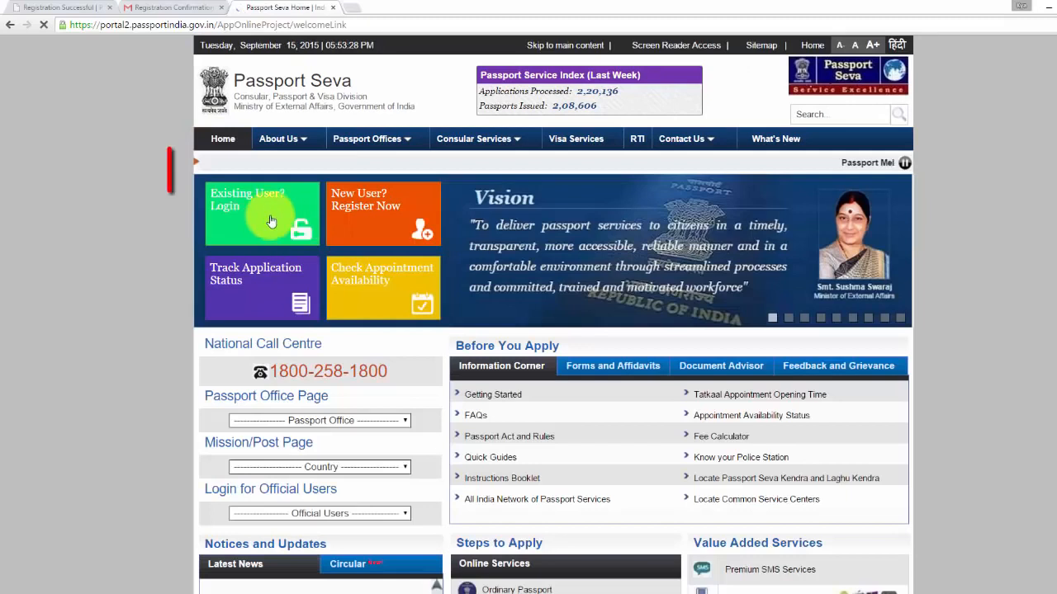
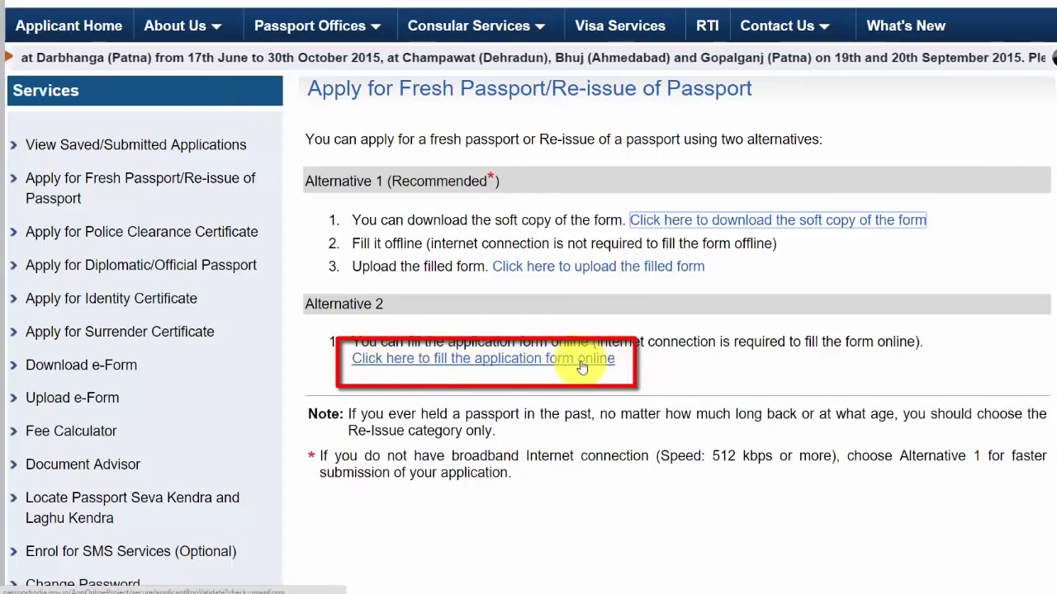
Open the online application form and pick state Delhi and district New Delhi
{"action": "left_click", "coordinate": [582, 361]}
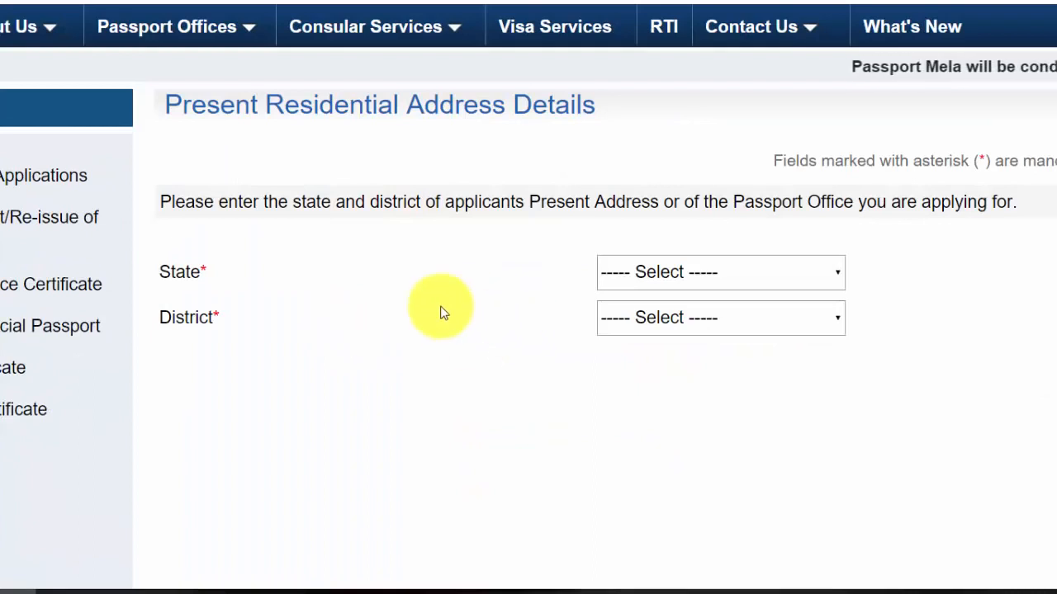
{"action": "left_click", "coordinate": [684, 281]}
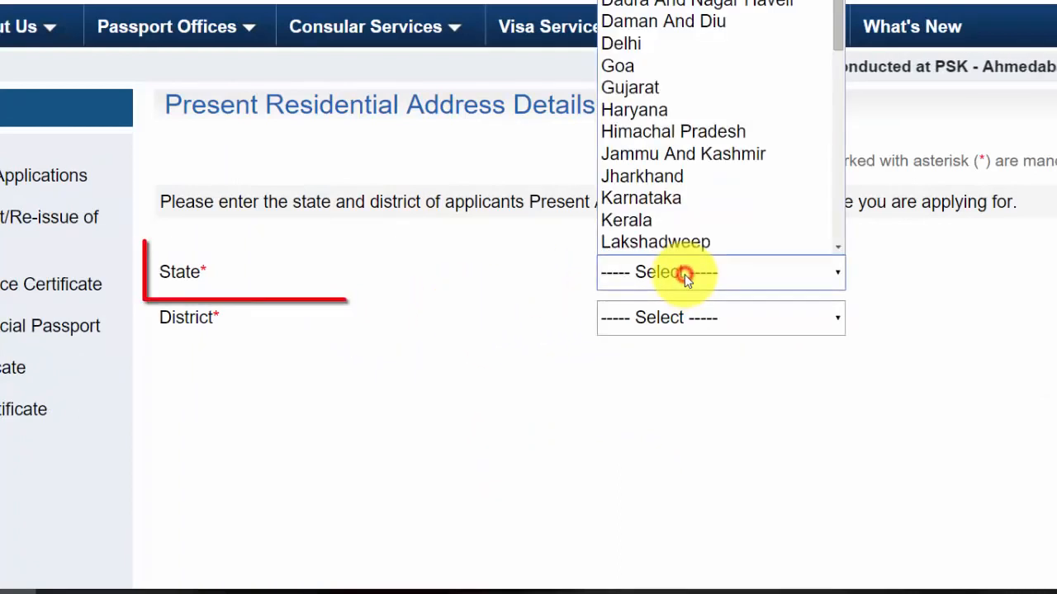
{"action": "key", "text": "d"}
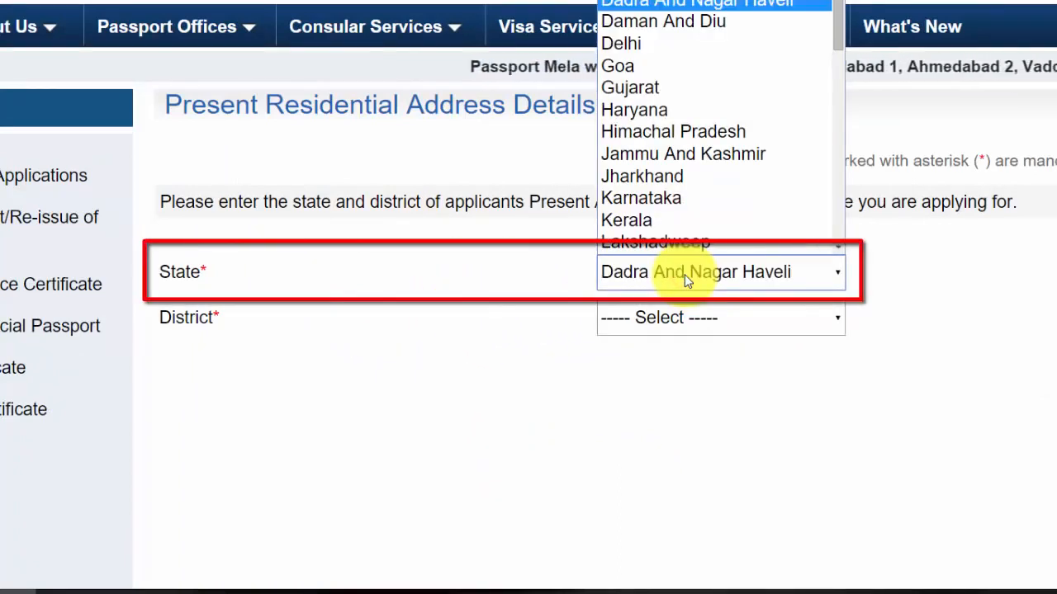
{"action": "key", "text": "d"}
{"action": "key", "text": "d"}
{"action": "key", "text": "Return"}
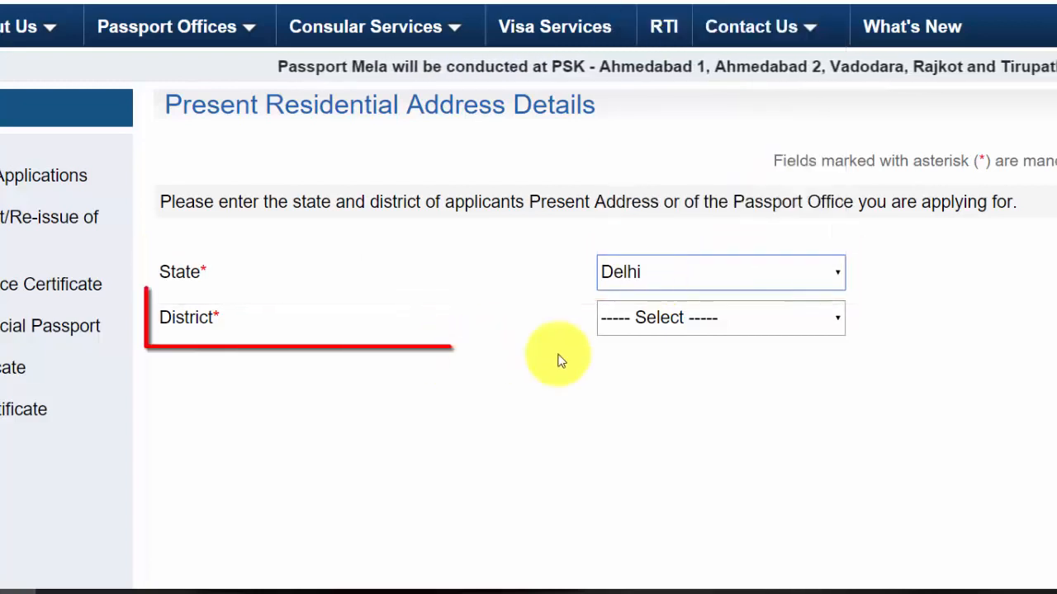
{"action": "left_click", "coordinate": [617, 324]}
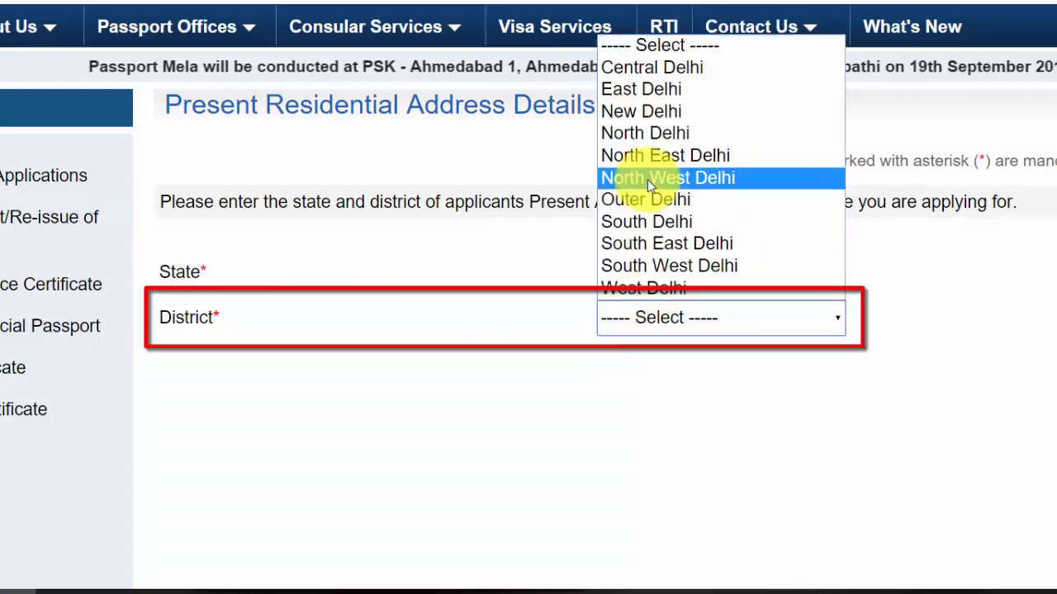
{"action": "left_click", "coordinate": [633, 117]}
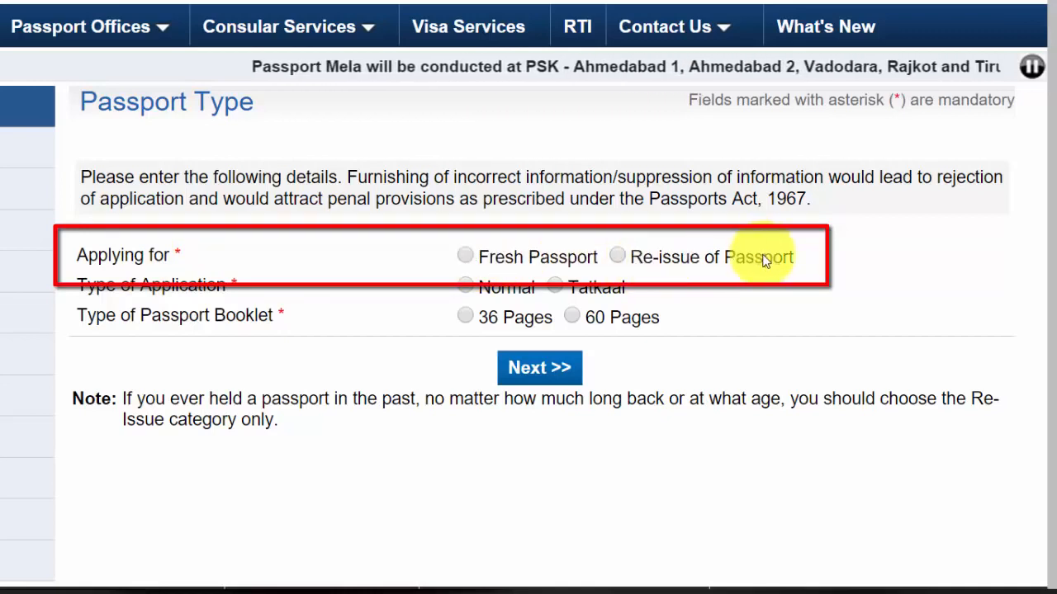
Choose Fresh Passport, Normal, and a 36-page booklet, then continue to Applicant Details
{"action": "left_click", "coordinate": [463, 258]}
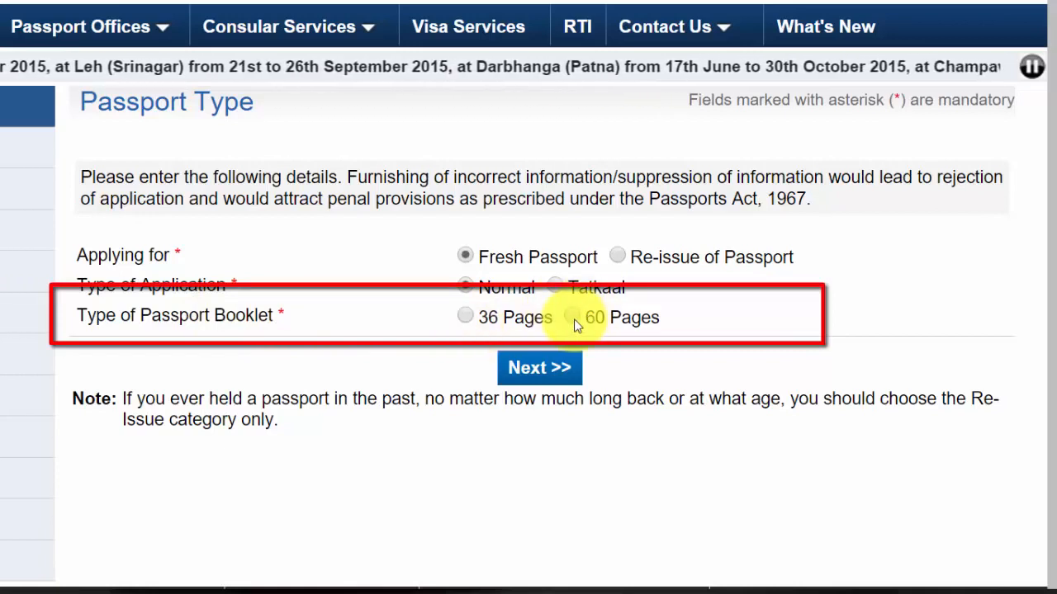
{"action": "left_click", "coordinate": [466, 319]}
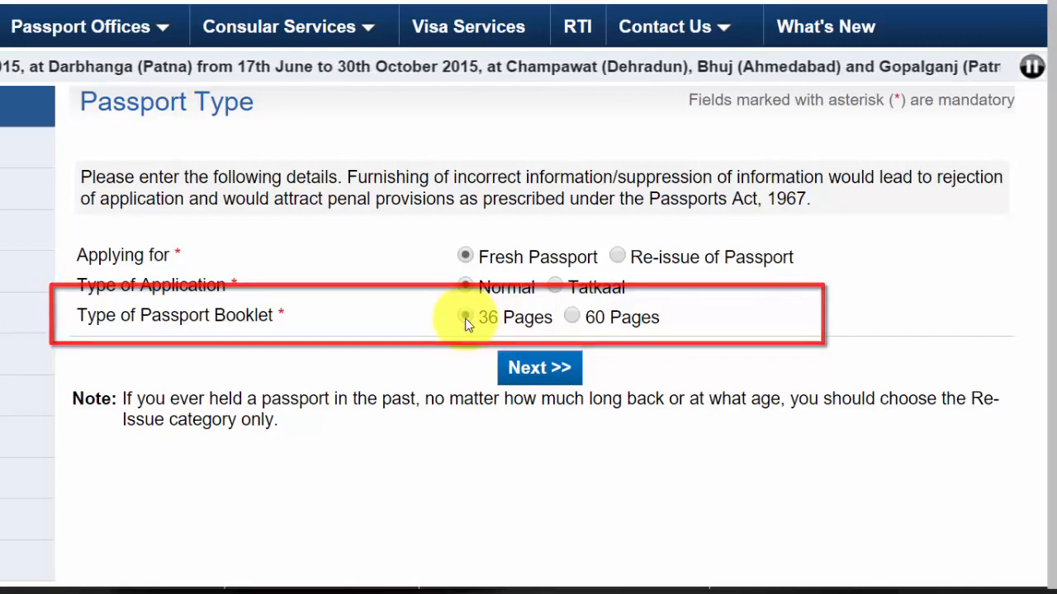
{"action": "left_click", "coordinate": [540, 368]}
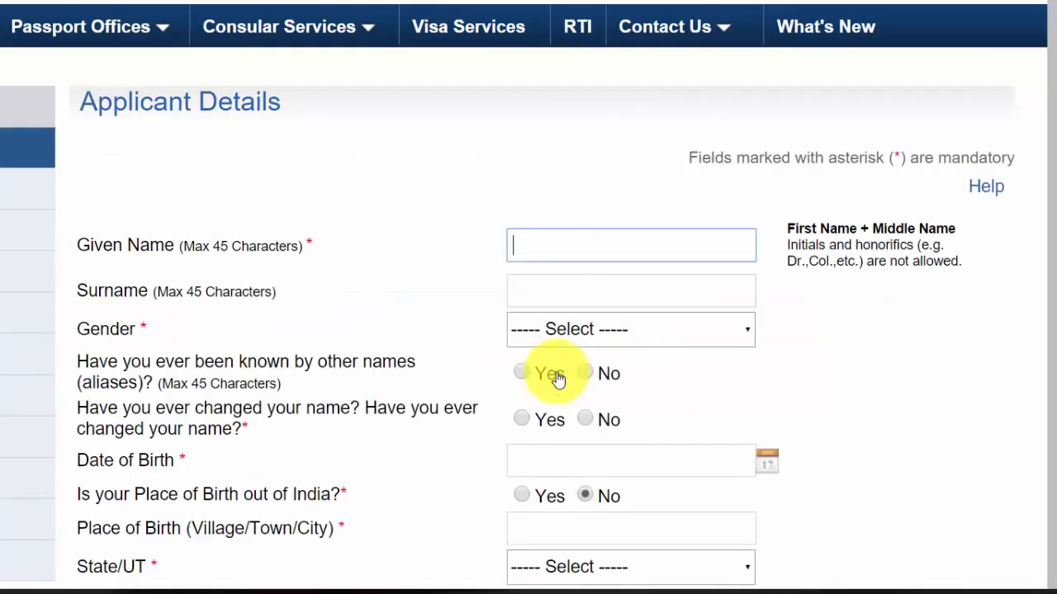
Fill in the applicant's given name and surname, set gender Female, and answer No to aliases and name changes
{"action": "scroll", "coordinate": [554, 371], "scroll_direction": "down", "scroll_amount": 1}
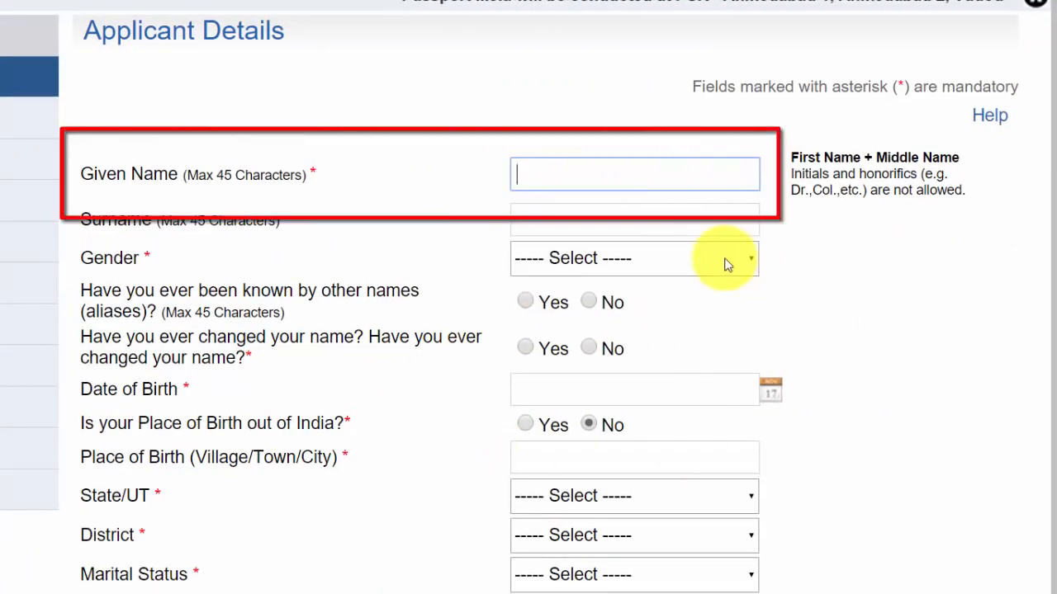
{"action": "key", "text": "Down"}
{"action": "key", "text": "Tab"}
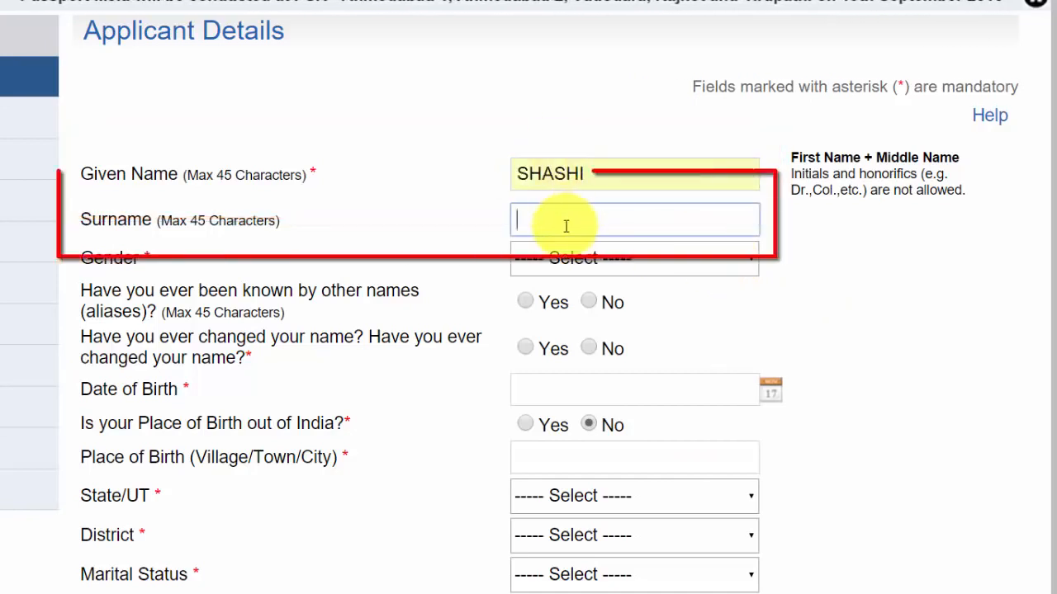
{"action": "type", "text": "BA"}
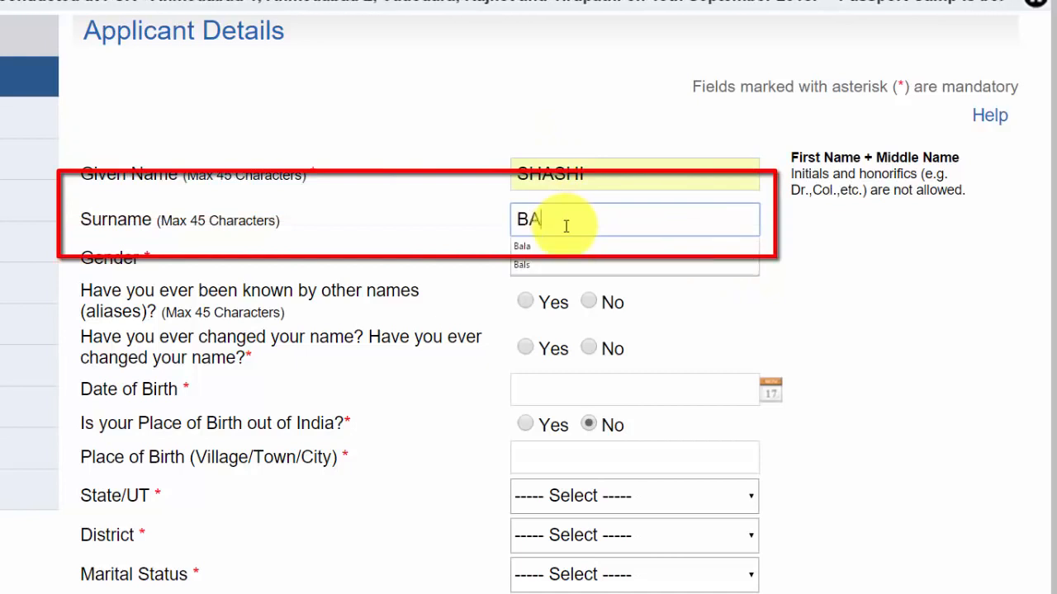
{"action": "key", "text": "Down"}
{"action": "key", "text": "Tab"}
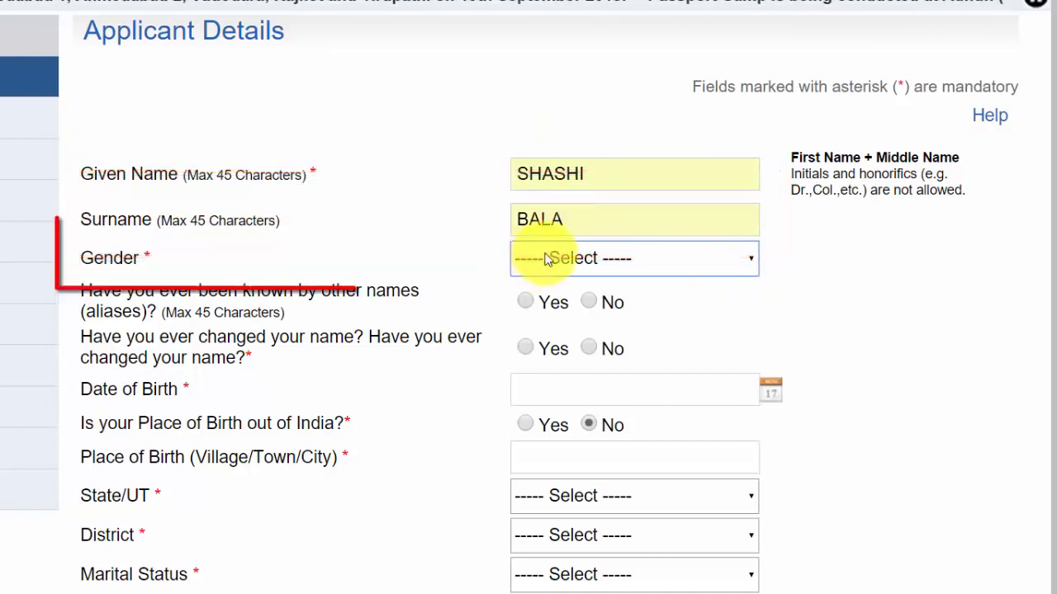
{"action": "left_click", "coordinate": [548, 256]}
{"action": "left_click", "coordinate": [539, 332]}
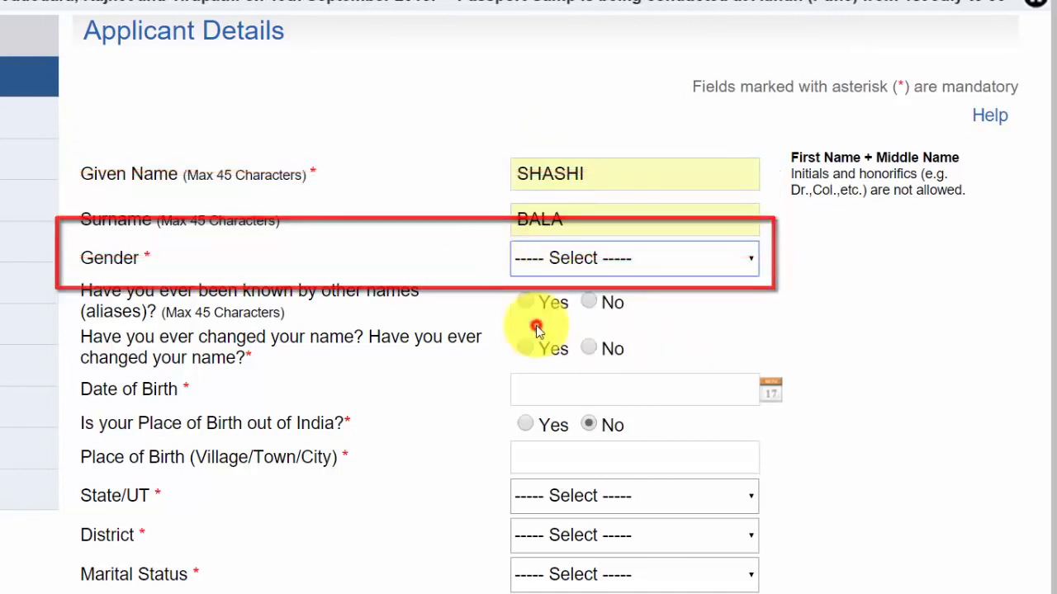
{"action": "left_click", "coordinate": [586, 303]}
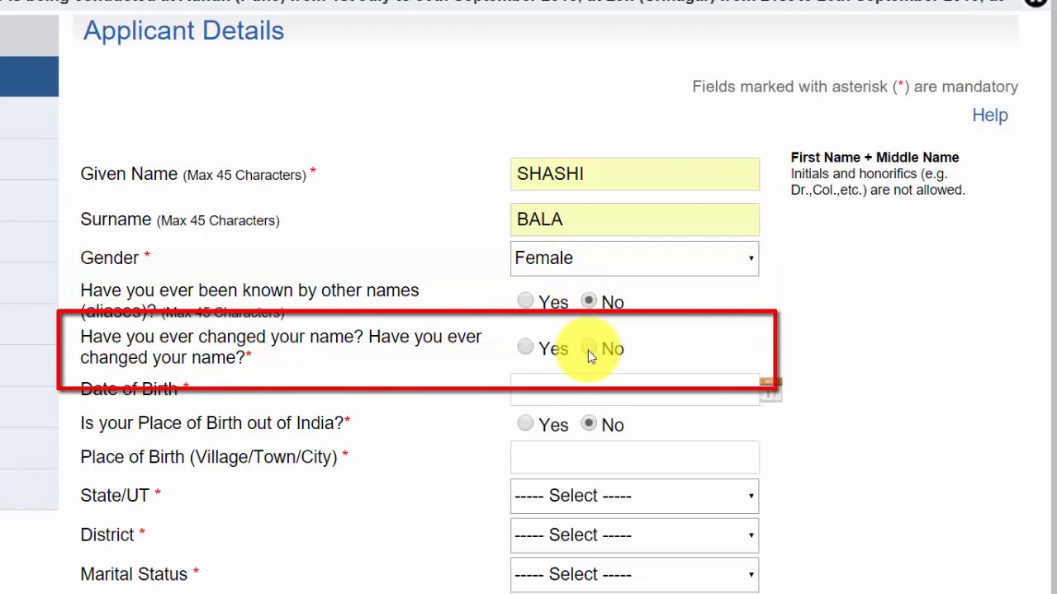
{"action": "left_click", "coordinate": [566, 389]}
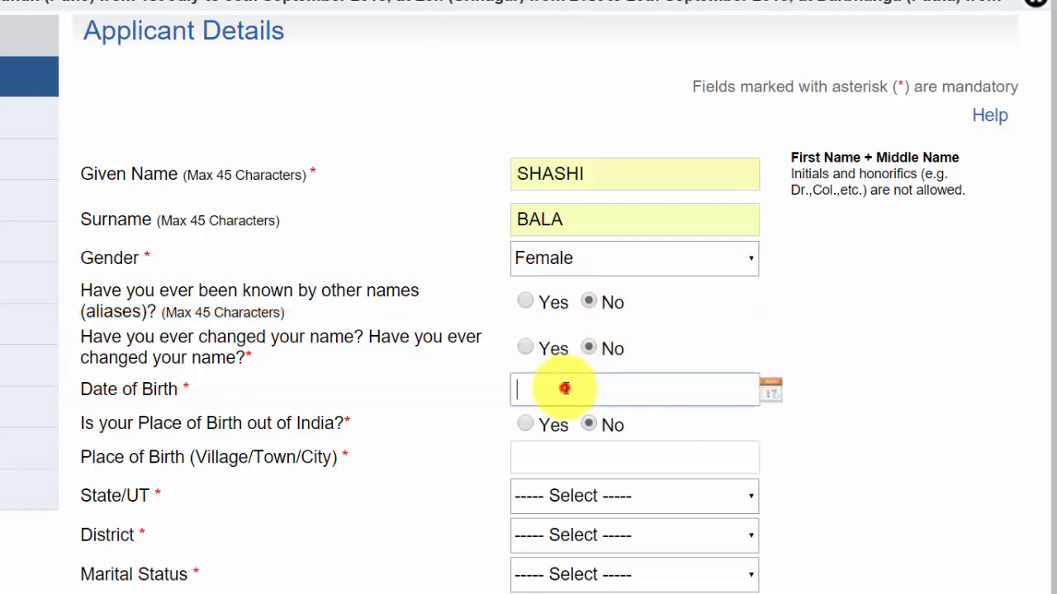
Enter the date of birth, birthplace Delhi in state Delhi and district New Delhi, and marital status Married
{"action": "type", "text": "01"}
{"action": "key", "text": "Down"}
{"action": "key", "text": "Return"}
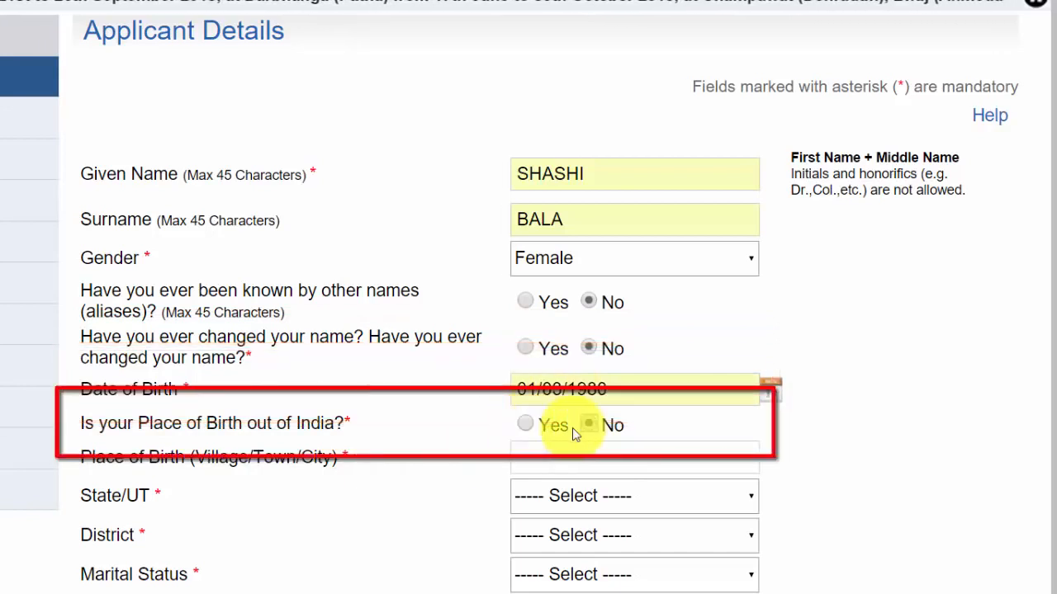
{"action": "left_click", "coordinate": [538, 458]}
{"action": "type", "text": "D"}
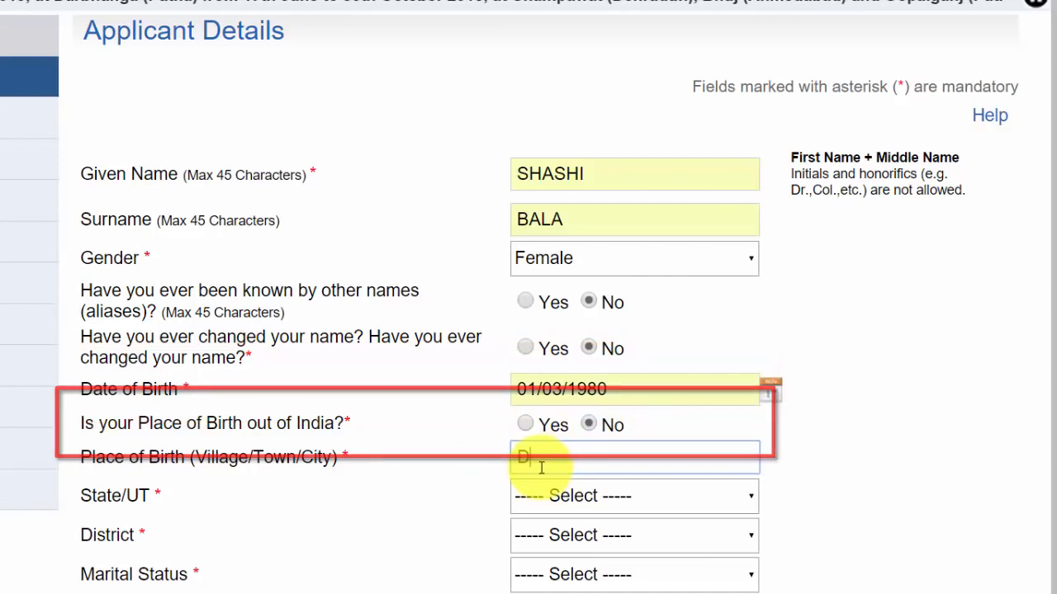
{"action": "type", "text": "ELHI"}
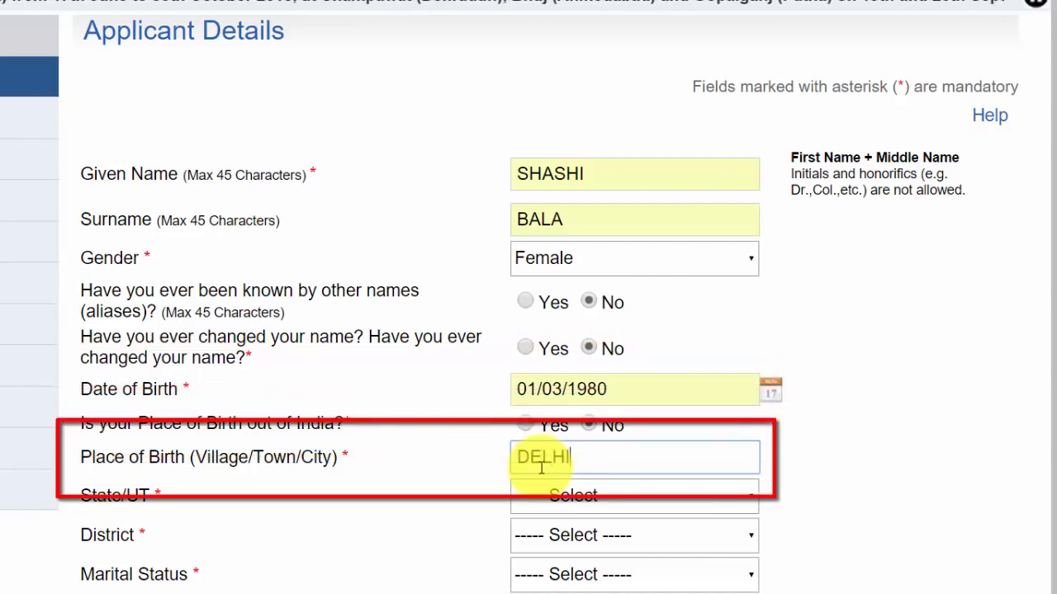
{"action": "left_click", "coordinate": [558, 498]}
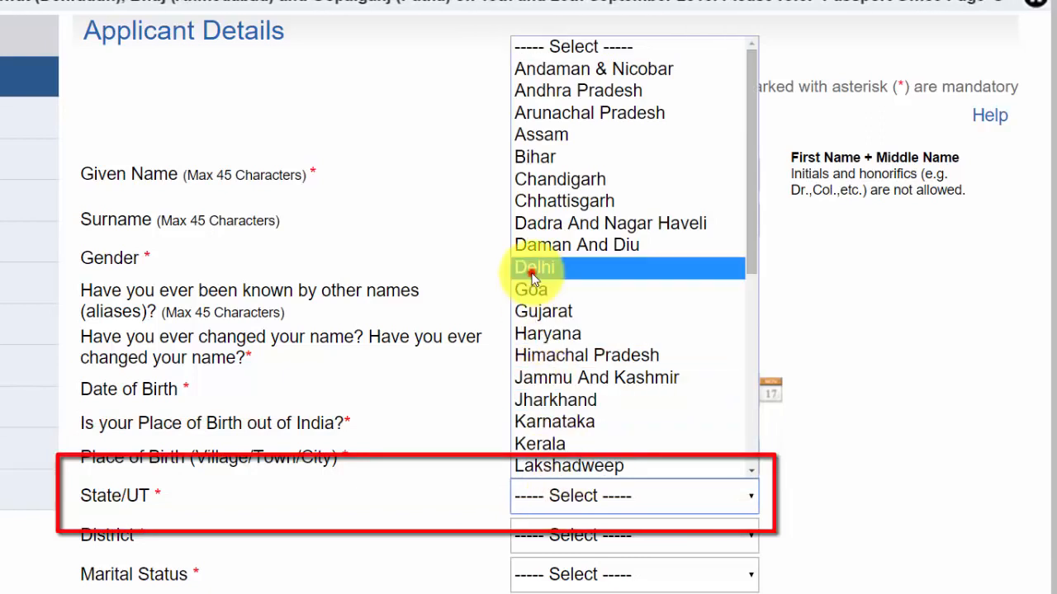
{"action": "left_click", "coordinate": [528, 267]}
{"action": "left_click", "coordinate": [538, 537]}
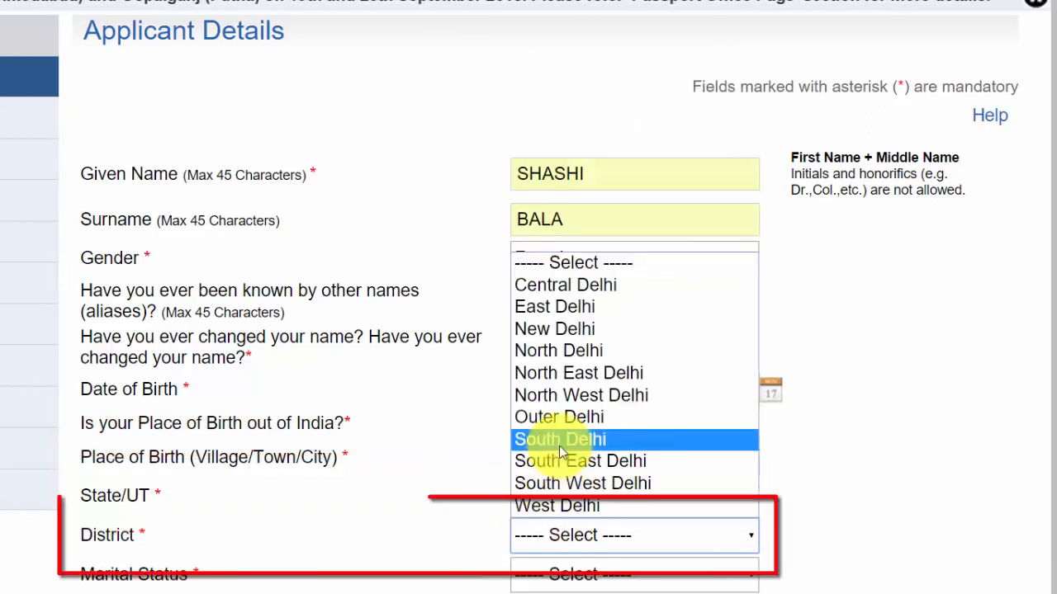
{"action": "left_click", "coordinate": [567, 337]}
{"action": "left_click", "coordinate": [559, 575]}
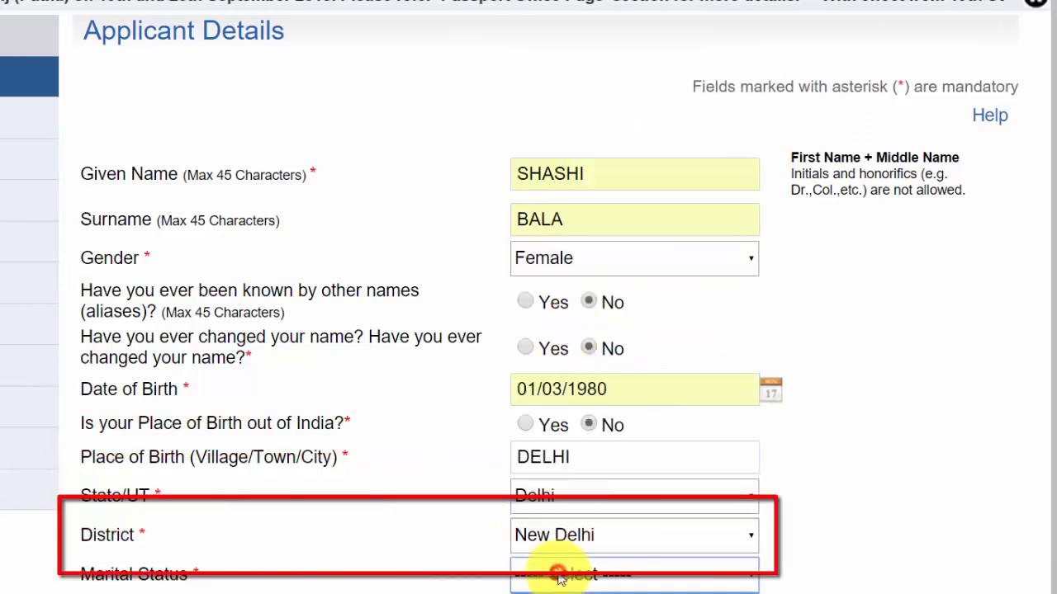
{"action": "left_click", "coordinate": [611, 593]}
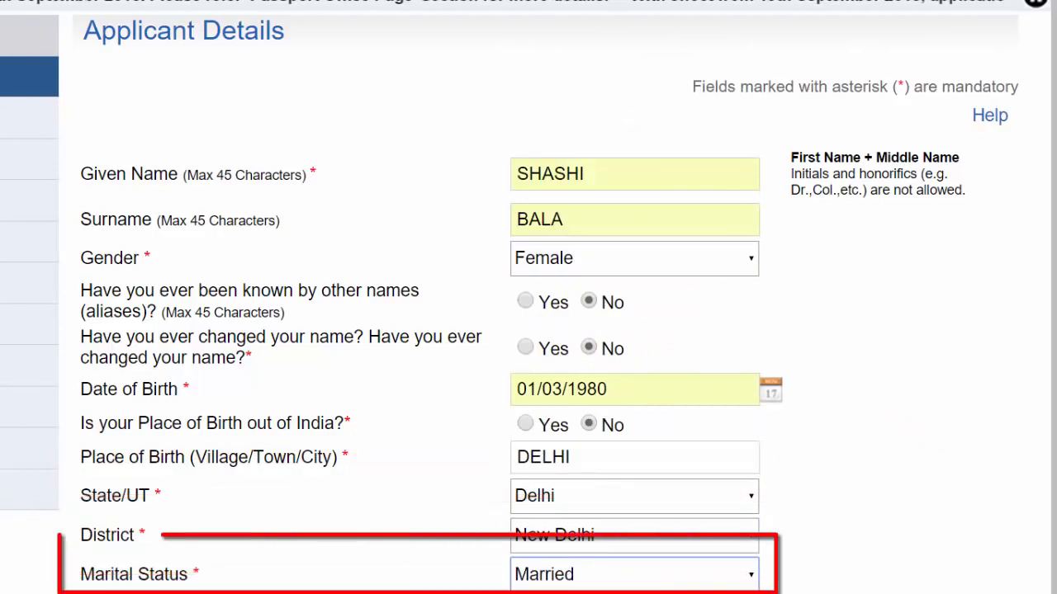
Set employment to Retired Government Servant, government-servant parent/spouse Yes, and education Graduate And Above
{"action": "scroll", "coordinate": [623, 194], "scroll_direction": "down", "scroll_amount": 5}
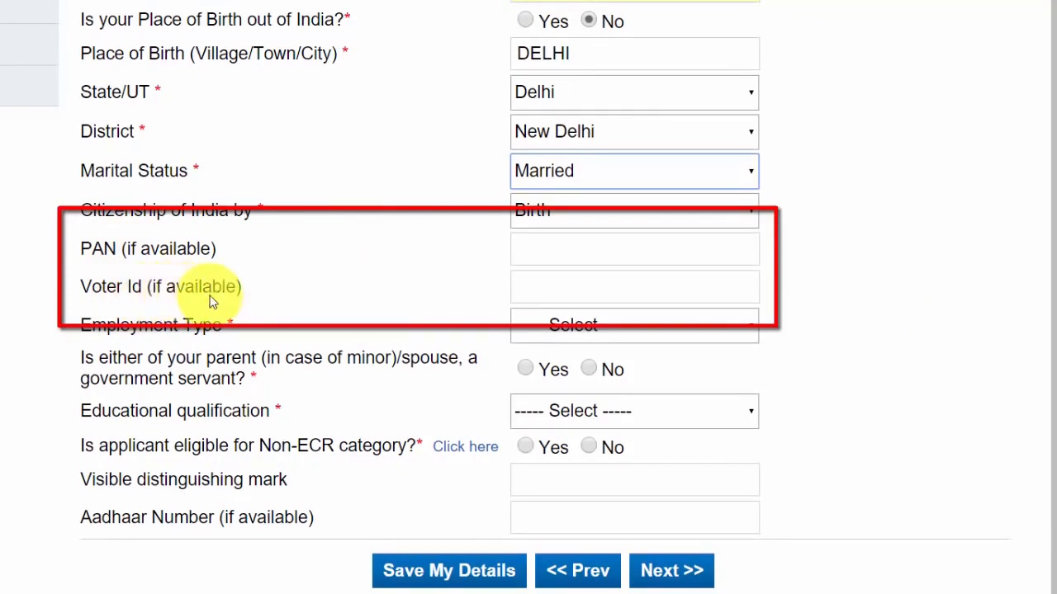
{"action": "left_click", "coordinate": [573, 327]}
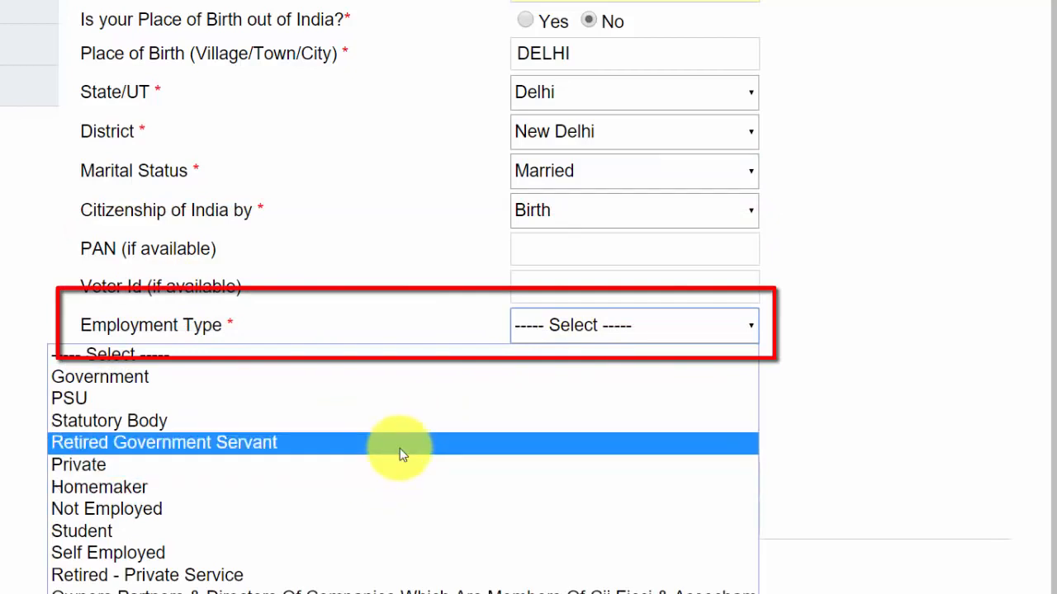
{"action": "left_click", "coordinate": [405, 444]}
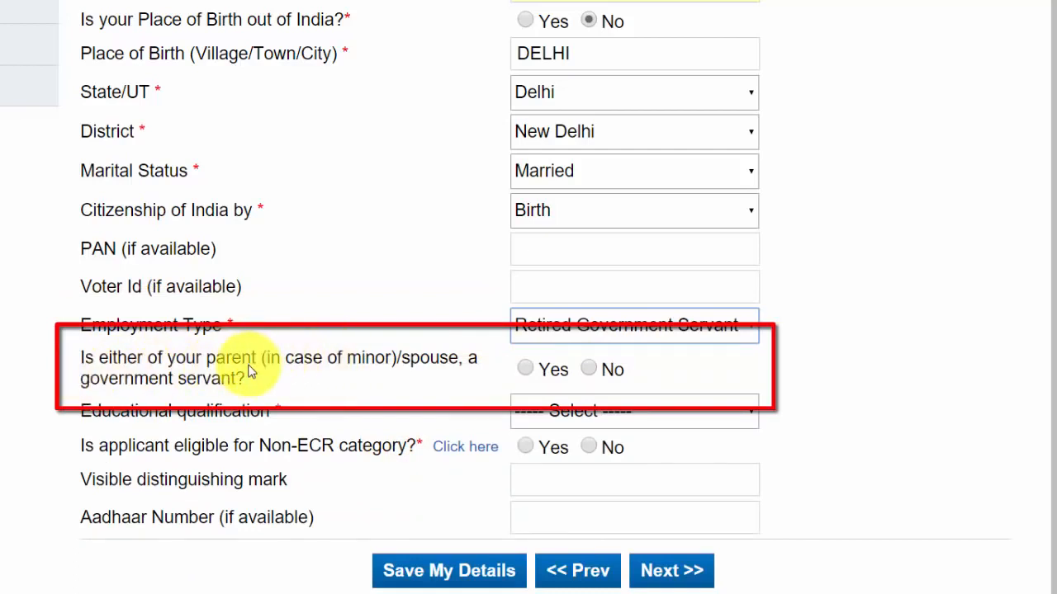
{"action": "left_click", "coordinate": [524, 369]}
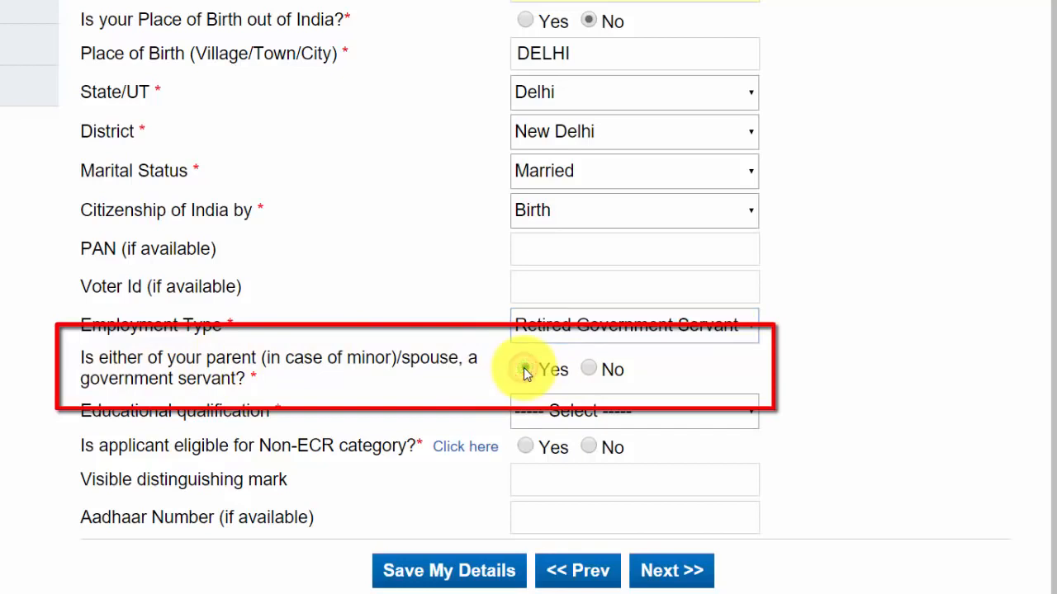
{"action": "left_click", "coordinate": [572, 412]}
{"action": "left_click", "coordinate": [564, 463]}
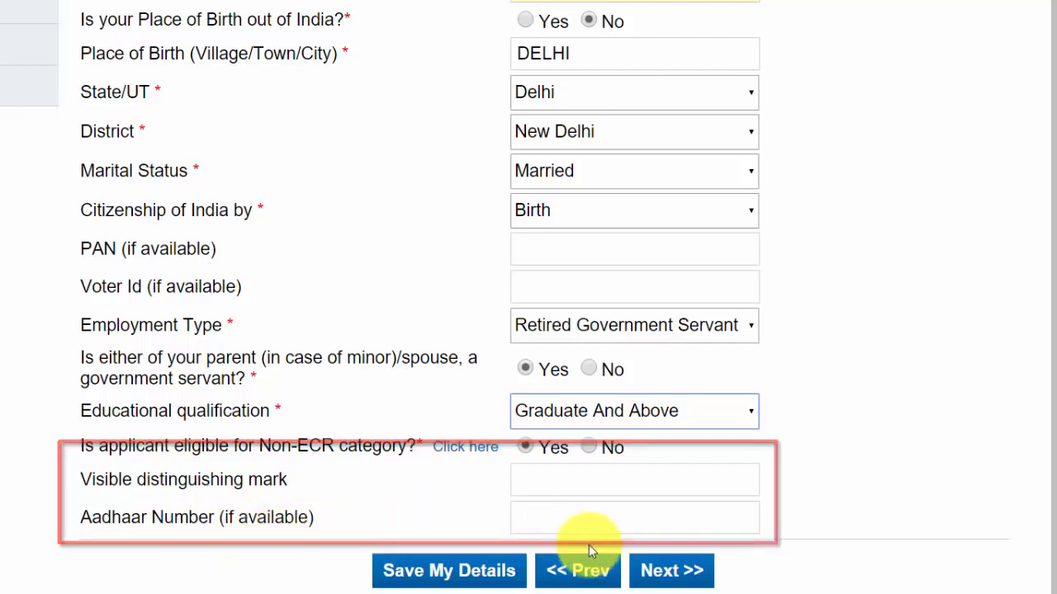
Save the Applicant Details so an application reference number is assigned
{"action": "left_click", "coordinate": [496, 571]}
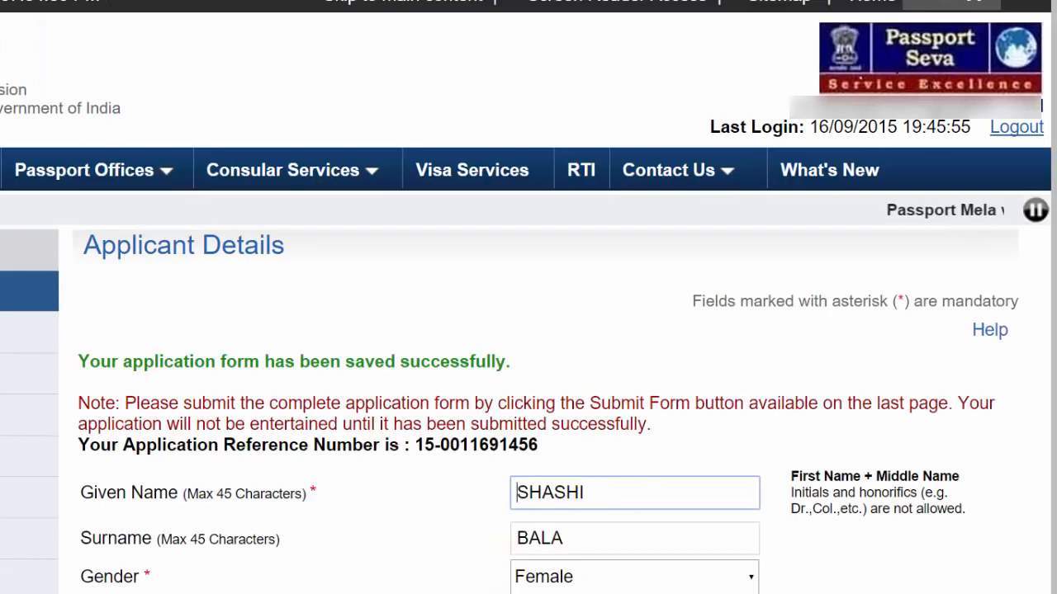
{"action": "scroll", "coordinate": [529, 297], "scroll_direction": "down", "scroll_amount": 4}
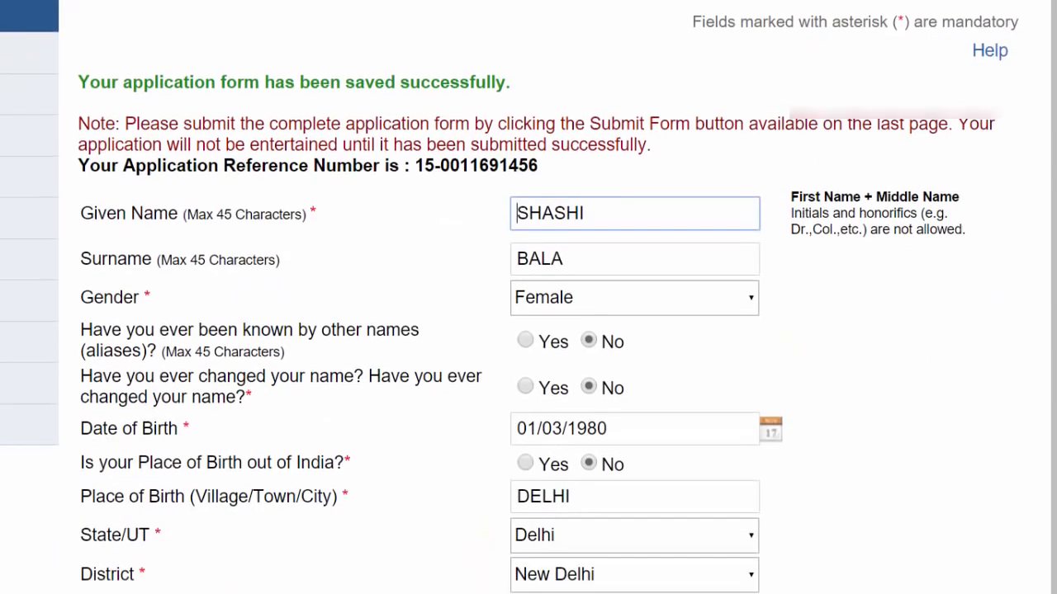
{"action": "scroll", "coordinate": [528, 297], "scroll_direction": "down", "scroll_amount": 6}
{"action": "scroll", "coordinate": [529, 297], "scroll_direction": "up", "scroll_amount": 1}
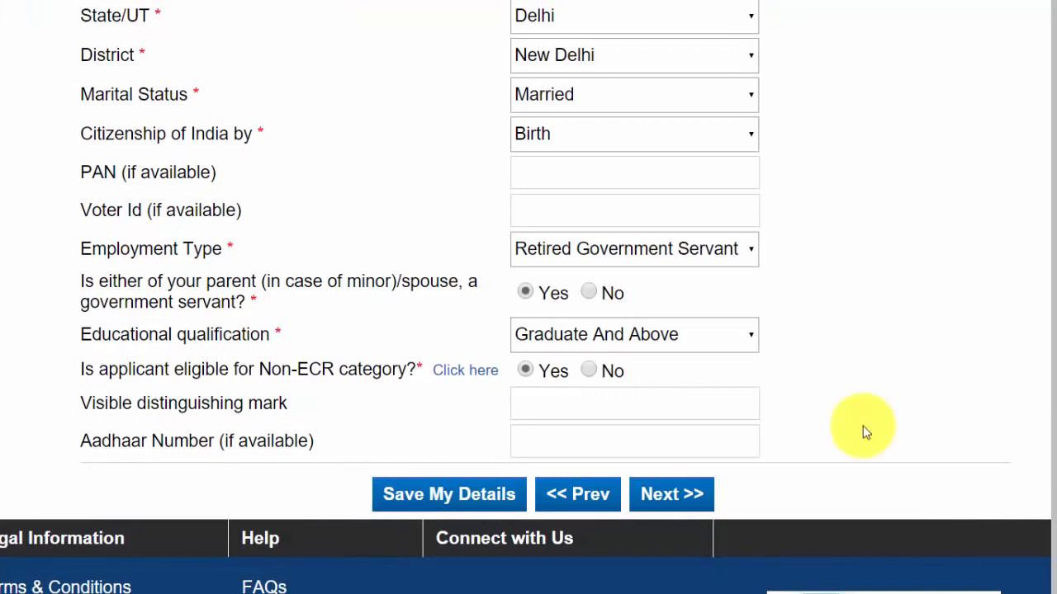
On the Family Details page, enter the father's given name and surname
{"action": "left_click", "coordinate": [677, 496]}
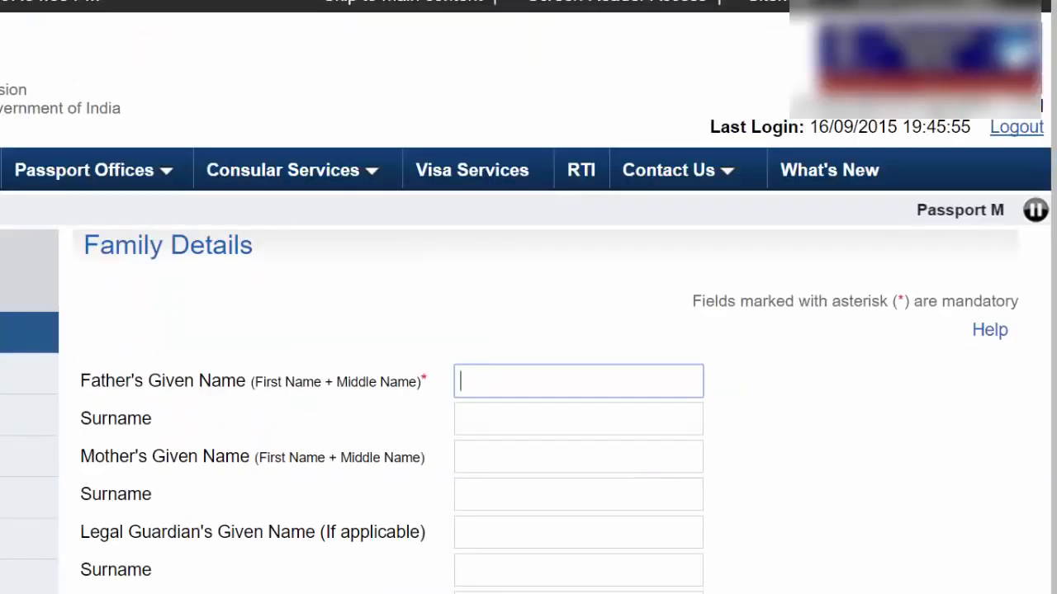
{"action": "scroll", "coordinate": [518, 248], "scroll_direction": "down", "scroll_amount": 2}
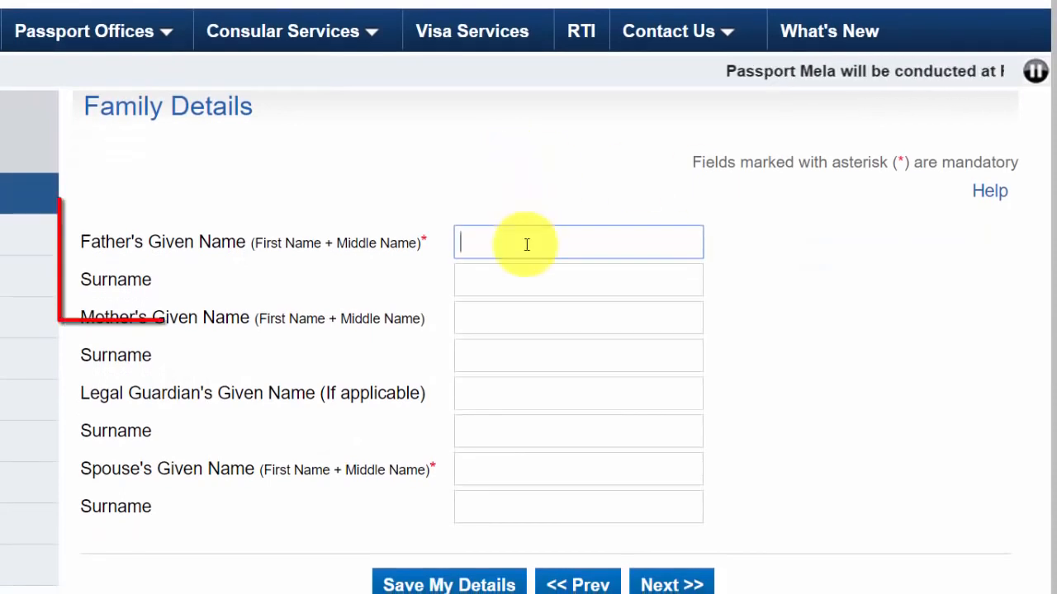
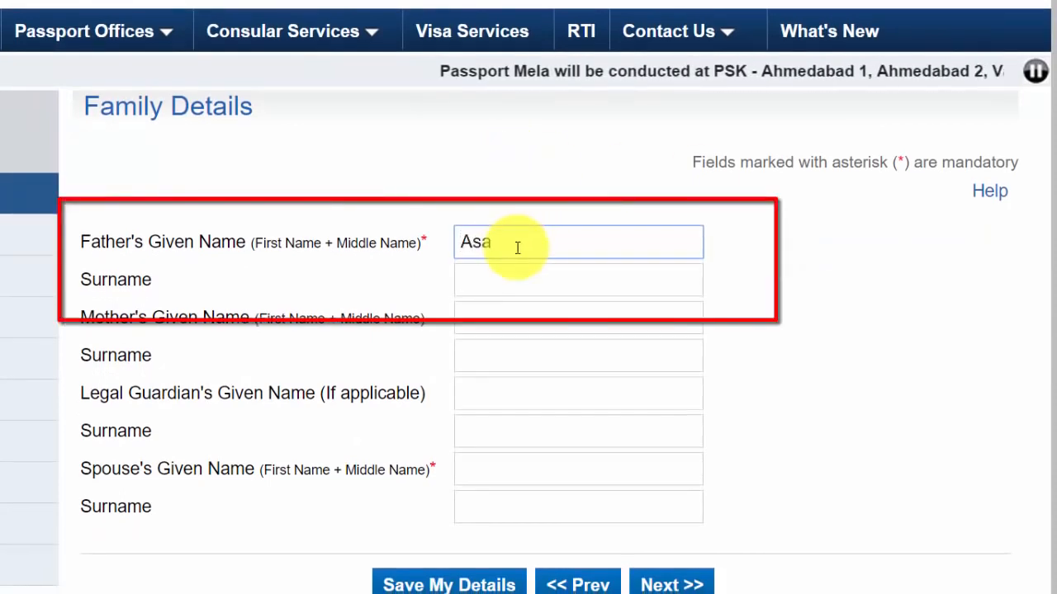
{"action": "left_click", "coordinate": [595, 281]}
{"action": "left_click", "coordinate": [755, 252]}
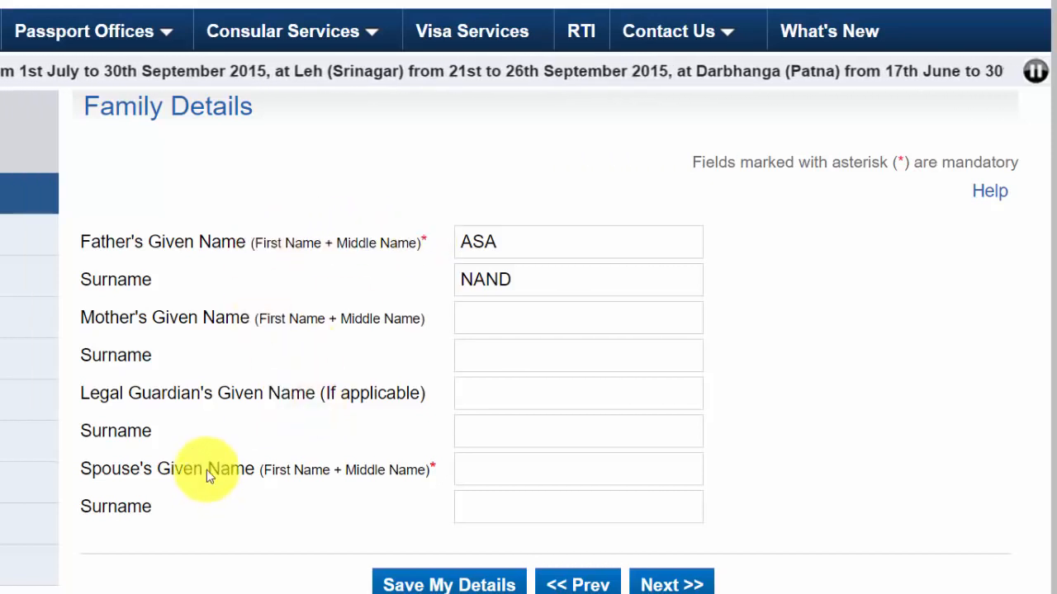
Enter the spouse's given name and surname
{"action": "left_click", "coordinate": [508, 467]}
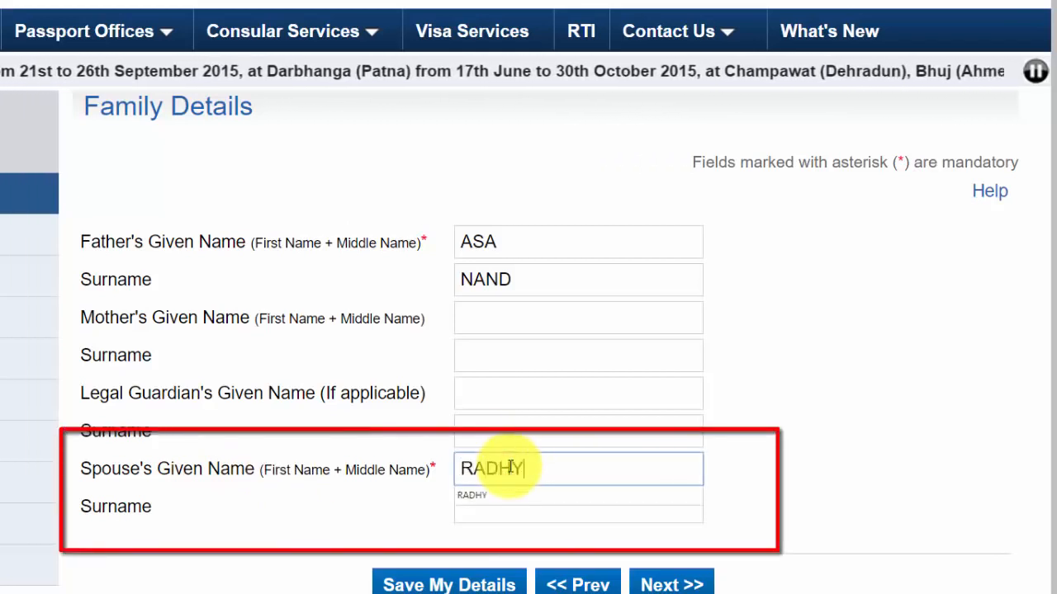
{"action": "key", "text": "Tab"}
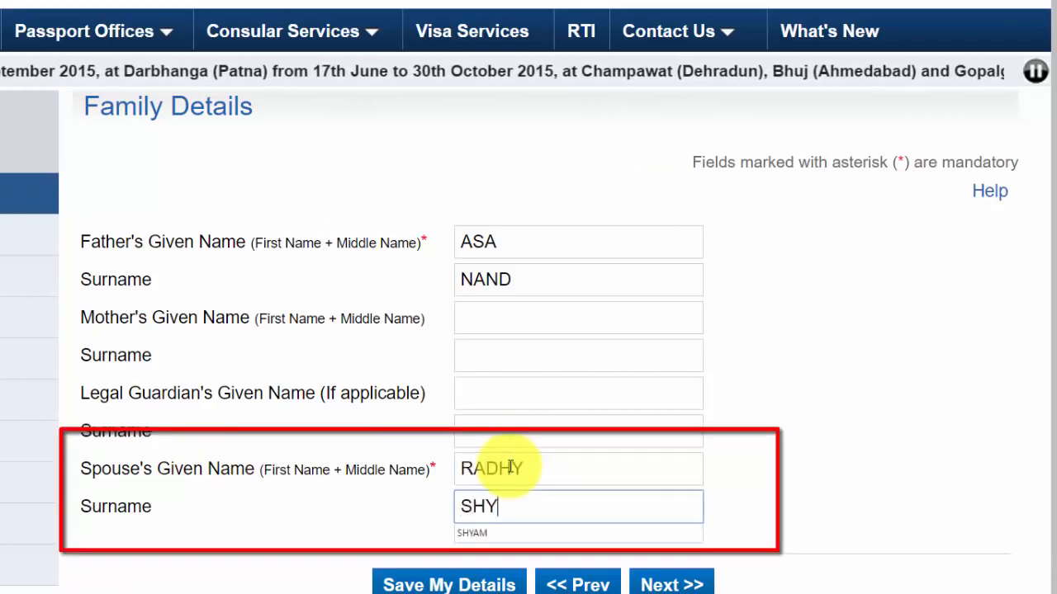
{"action": "left_click", "coordinate": [821, 412]}
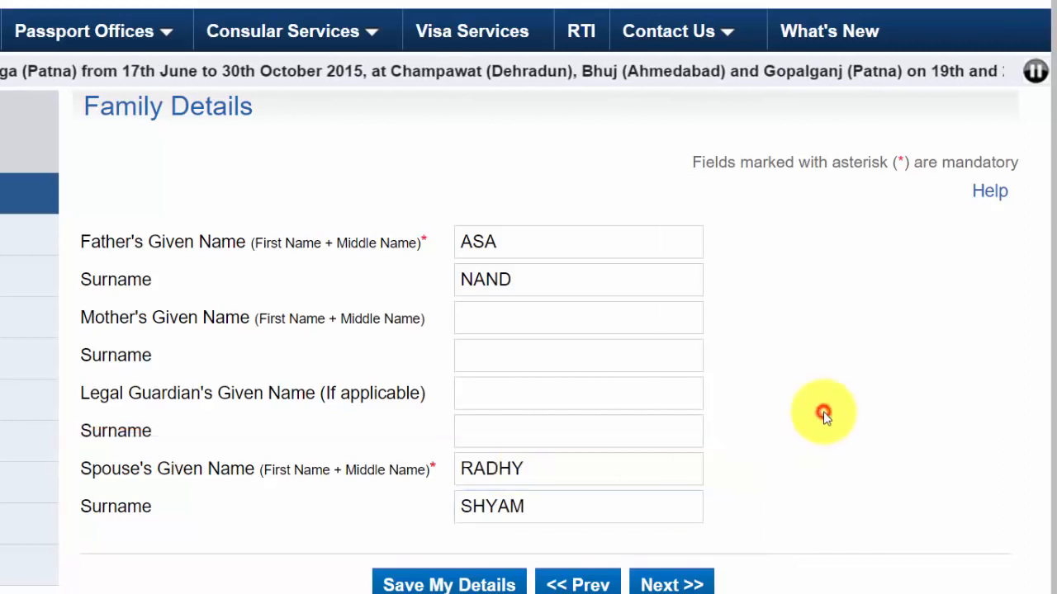
On the present address page, answer No to address outside India and set residing since June 1980
{"action": "left_click", "coordinate": [667, 584]}
{"action": "scroll", "coordinate": [1038, 283], "scroll_direction": "down", "scroll_amount": 1}
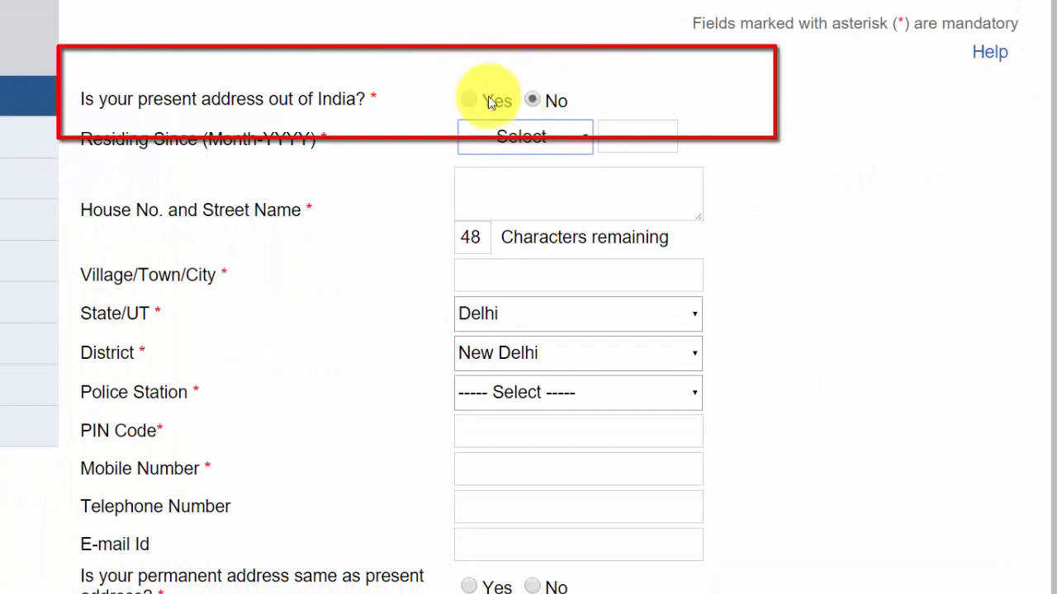
{"action": "left_click", "coordinate": [535, 103]}
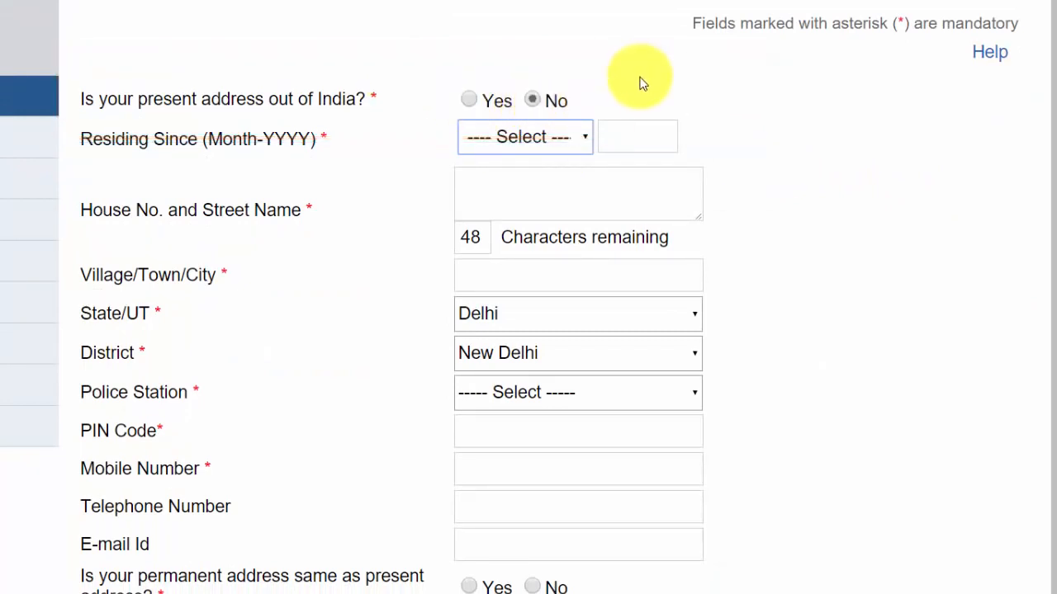
{"action": "left_click", "coordinate": [520, 139]}
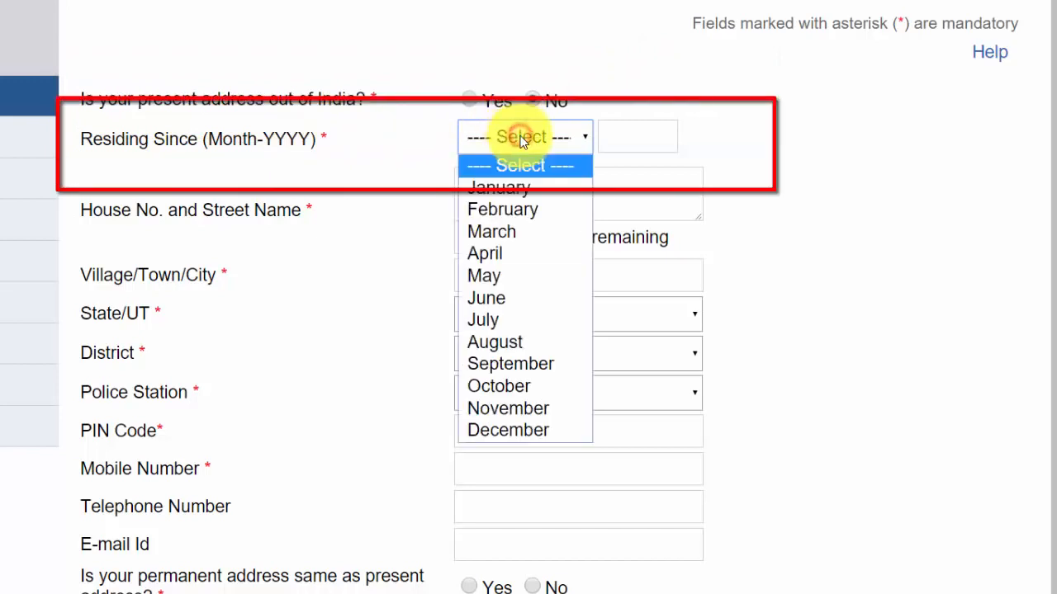
{"action": "left_click", "coordinate": [508, 299]}
{"action": "left_click", "coordinate": [620, 135]}
{"action": "type", "text": "1980"}
{"action": "left_click", "coordinate": [852, 108]}
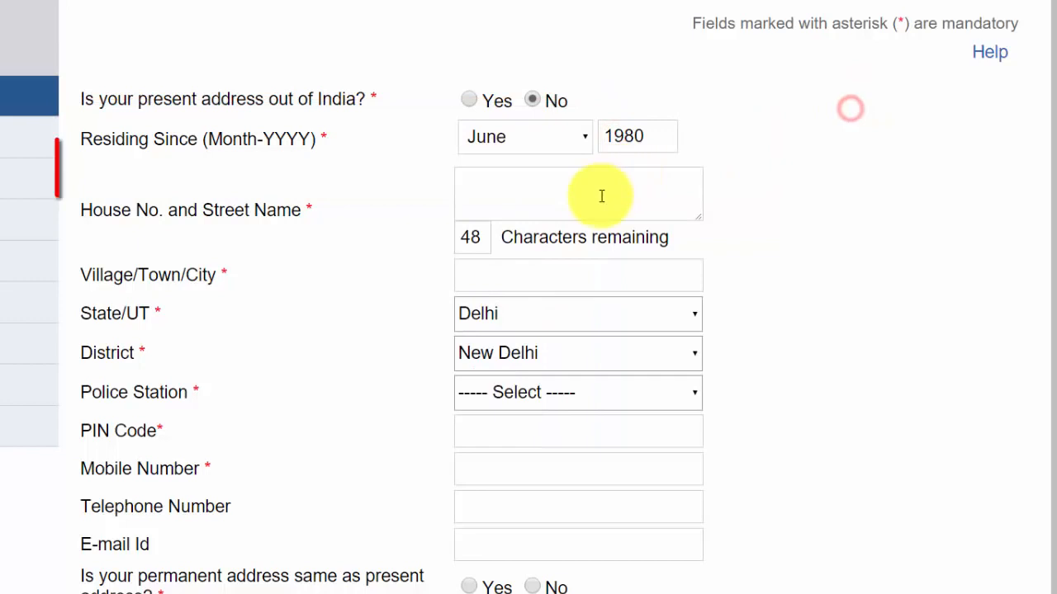
Enter the house number and street, autofill the town as New Delhi, and start correcting the PIN code
{"action": "left_click", "coordinate": [602, 196]}
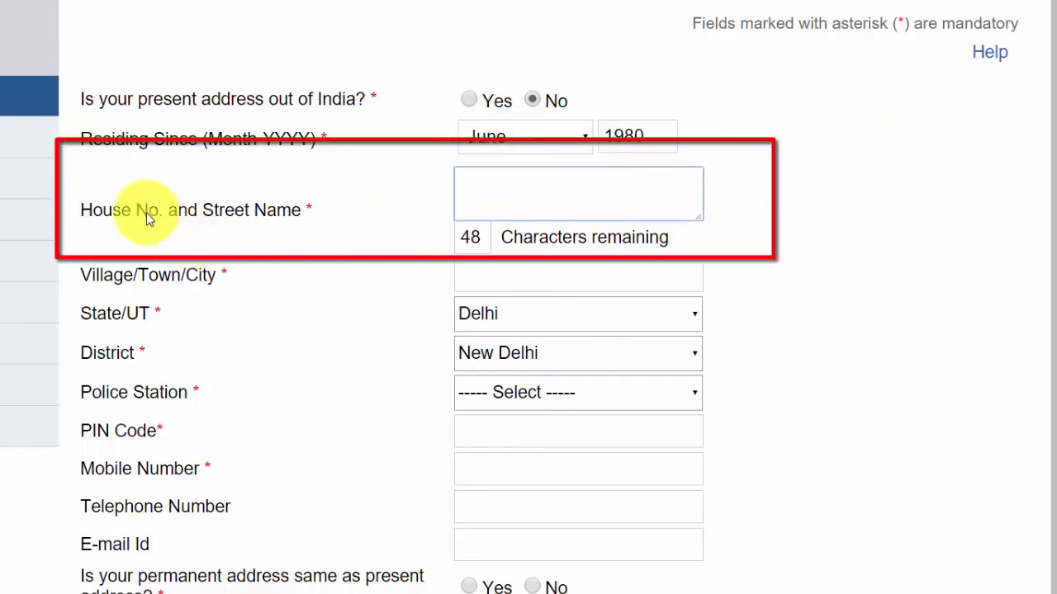
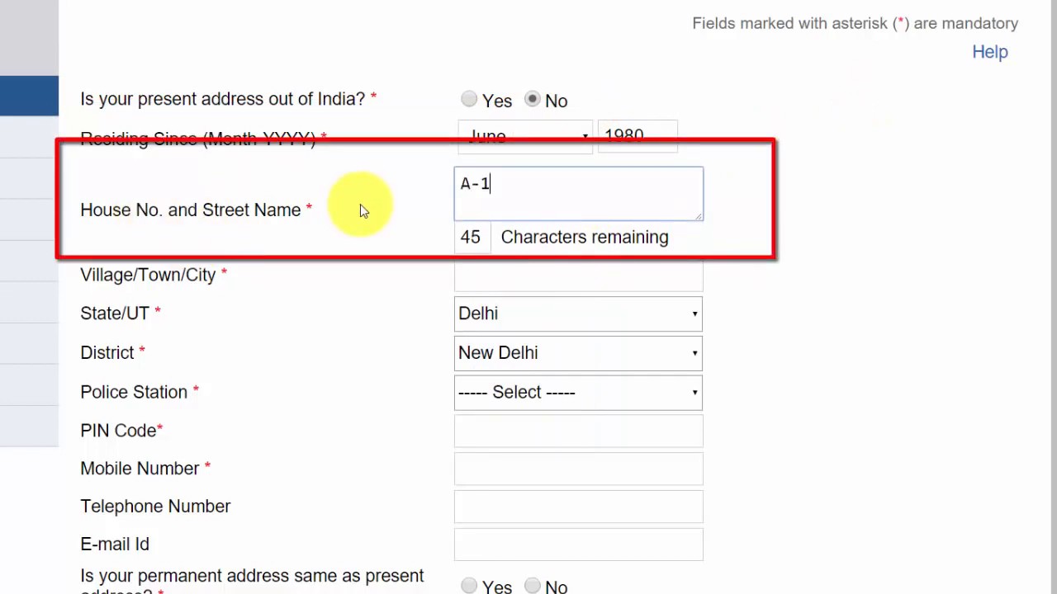
{"action": "key", "text": "Tab"}
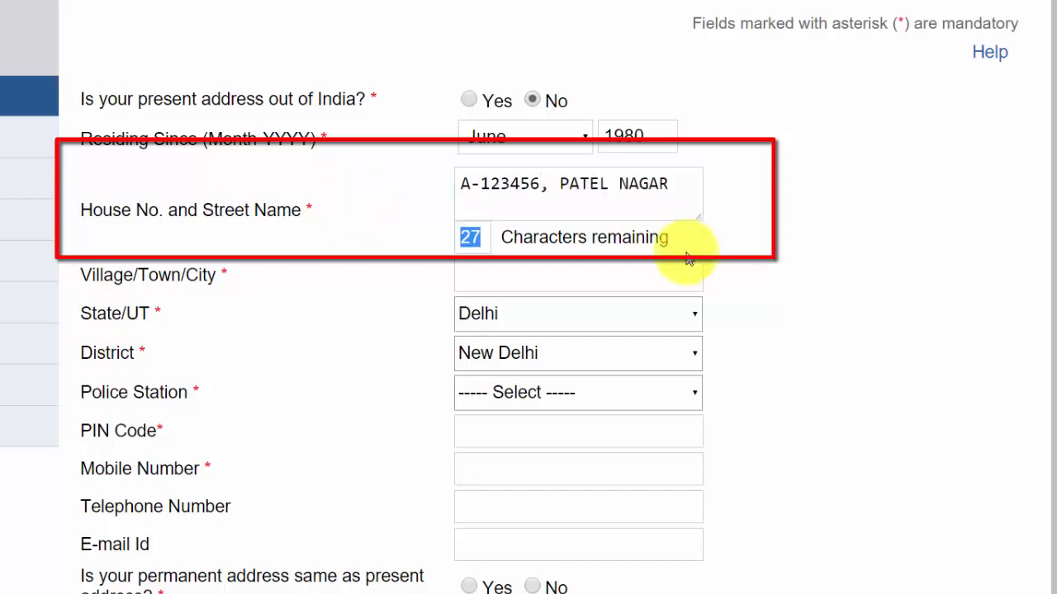
{"action": "left_click", "coordinate": [749, 226]}
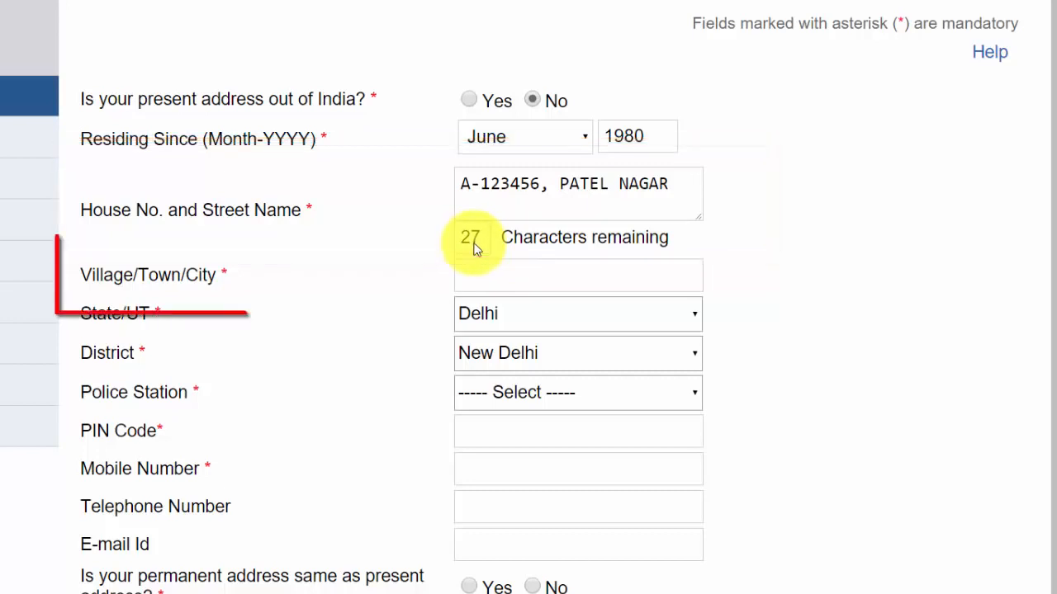
{"action": "left_click", "coordinate": [523, 285]}
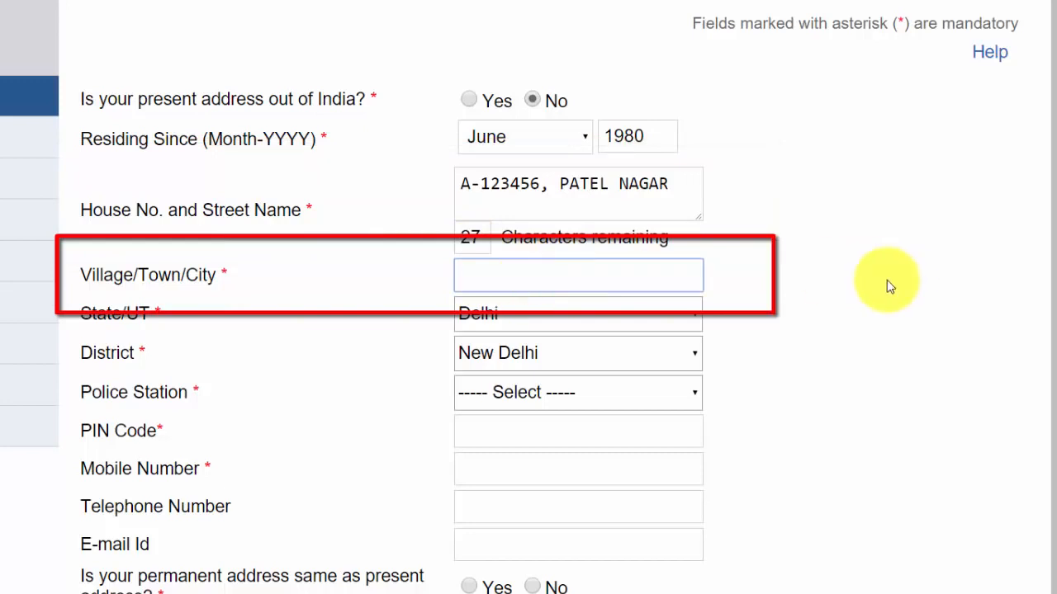
{"action": "type", "text": "NEW"}
{"action": "key", "text": "Down"}
{"action": "key", "text": "Return"}
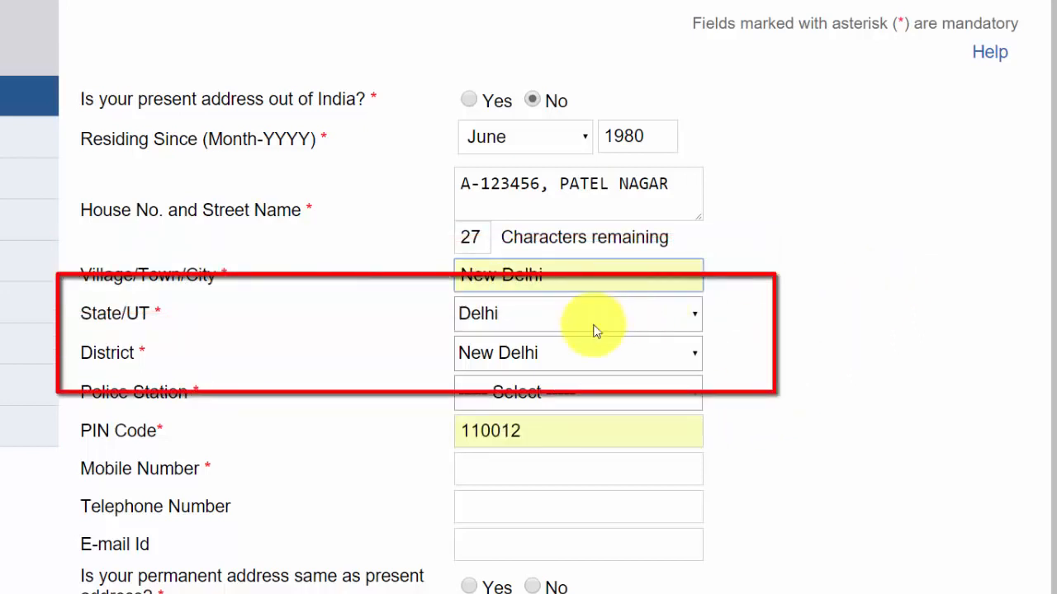
{"action": "left_click", "coordinate": [535, 431]}
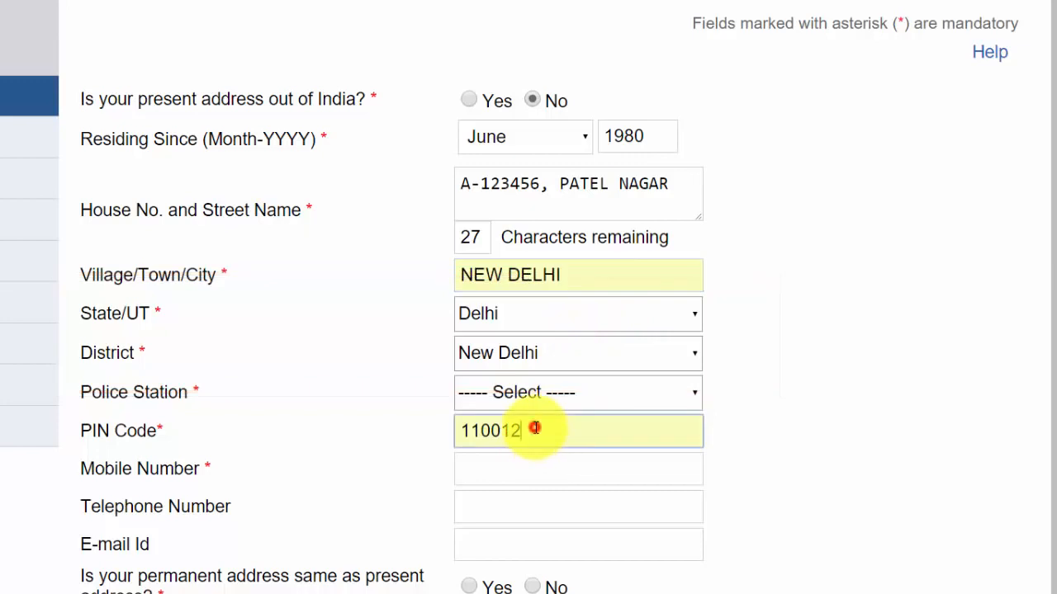
{"action": "key", "text": "BackSpace"}
{"action": "key", "text": "BackSpace"}
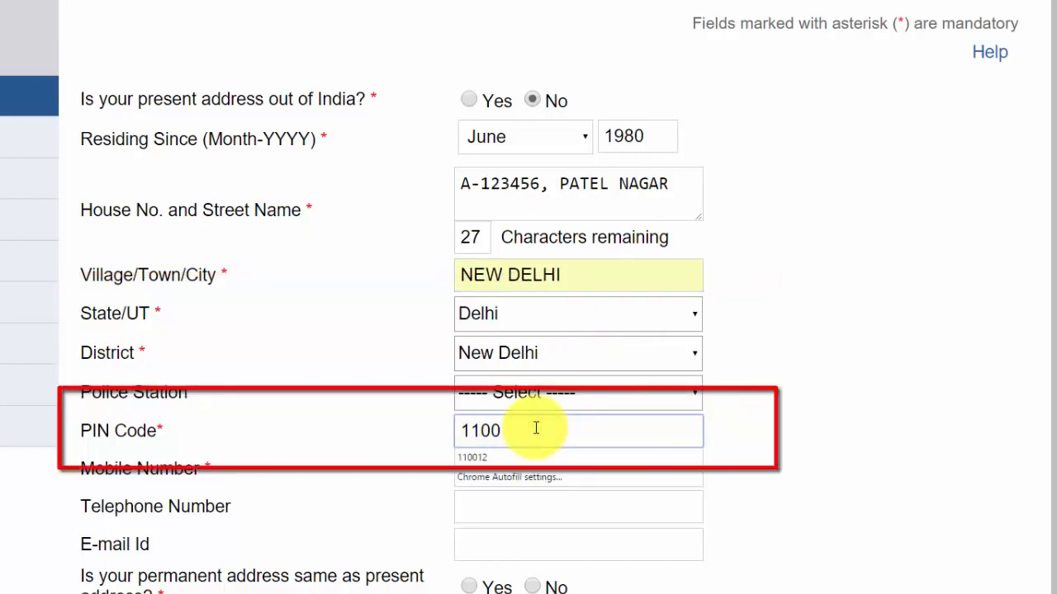
Finish the PIN code and choose Chanakya Puri as the police station
{"action": "type", "text": "01"}
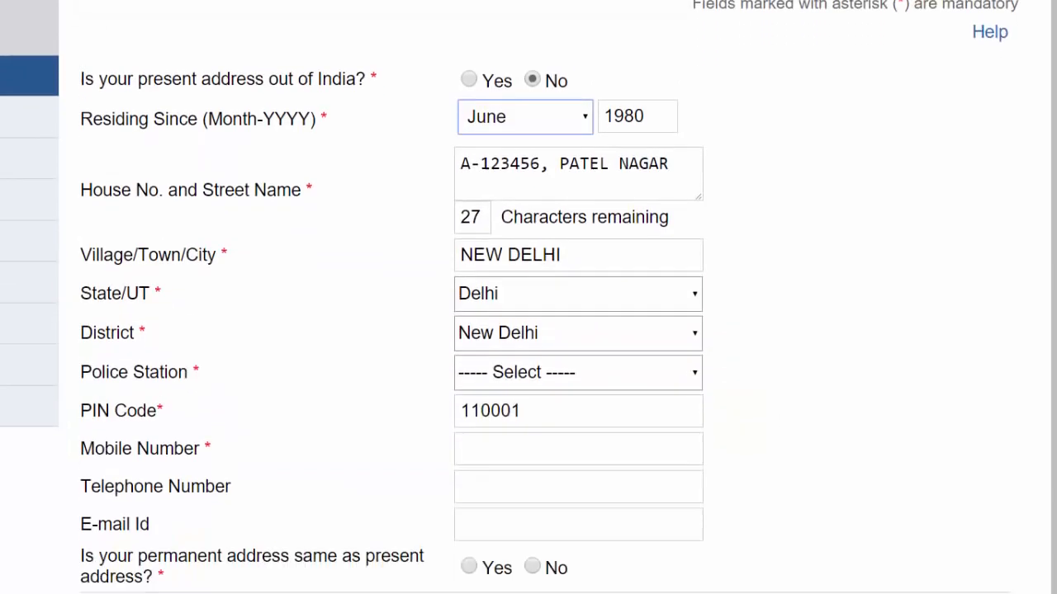
{"action": "scroll", "coordinate": [495, 372], "scroll_direction": "down", "scroll_amount": 1}
{"action": "left_click", "coordinate": [484, 333]}
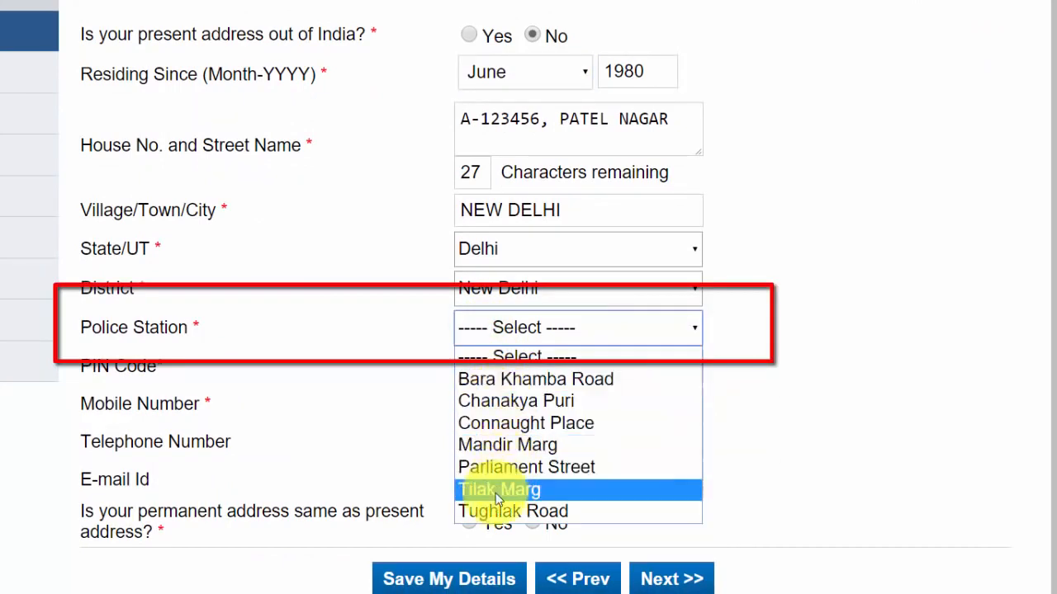
{"action": "left_click", "coordinate": [535, 404]}
{"action": "left_click", "coordinate": [765, 324]}
Enter the mobile number and e-mail address, and mark permanent address same as present
{"action": "left_click", "coordinate": [475, 413]}
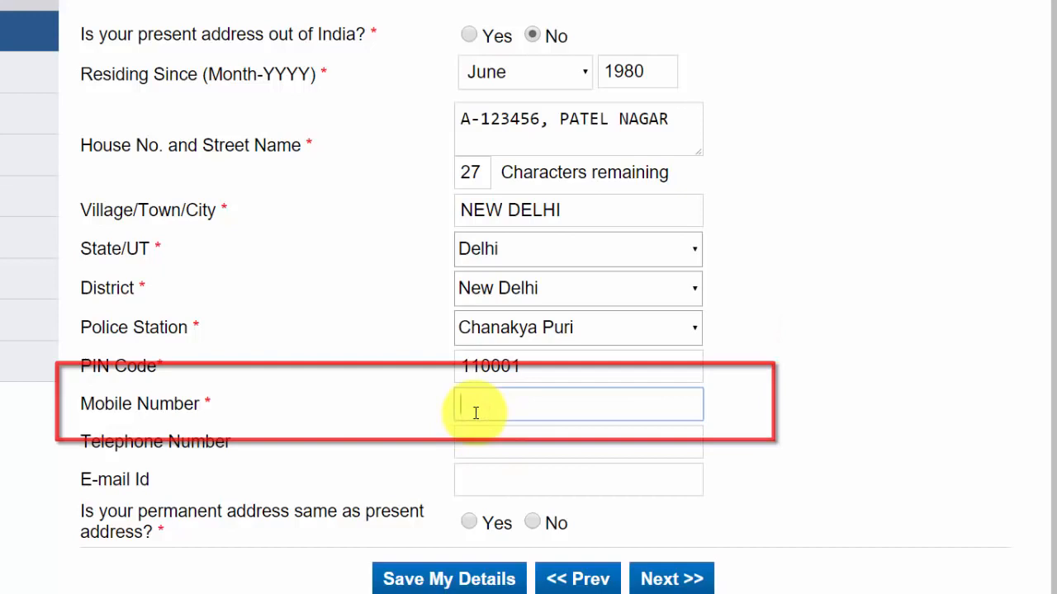
{"action": "type", "text": "9999999999"}
{"action": "left_click", "coordinate": [571, 440]}
{"action": "left_click", "coordinate": [504, 486]}
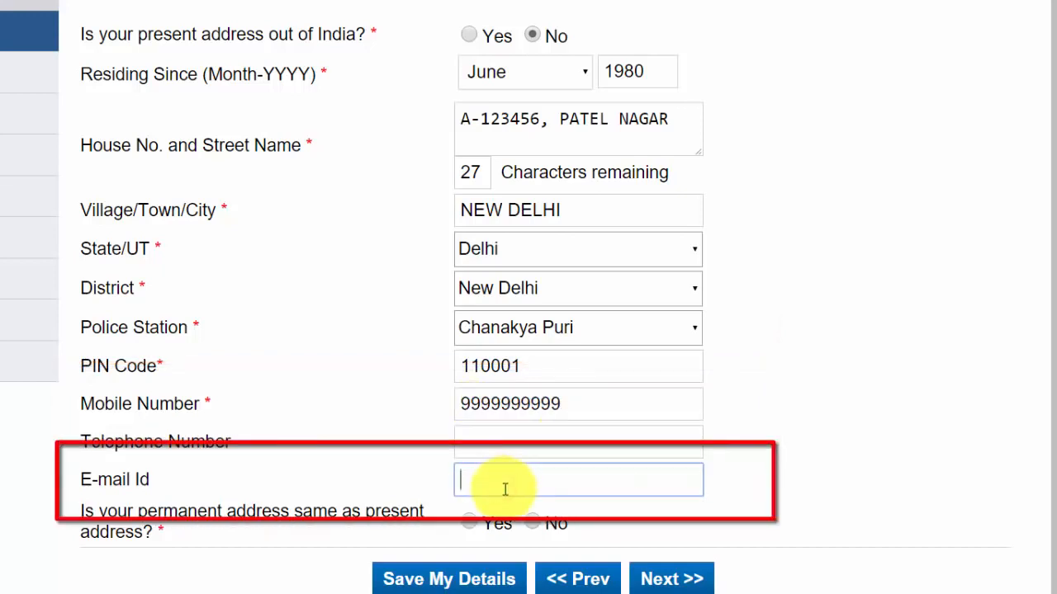
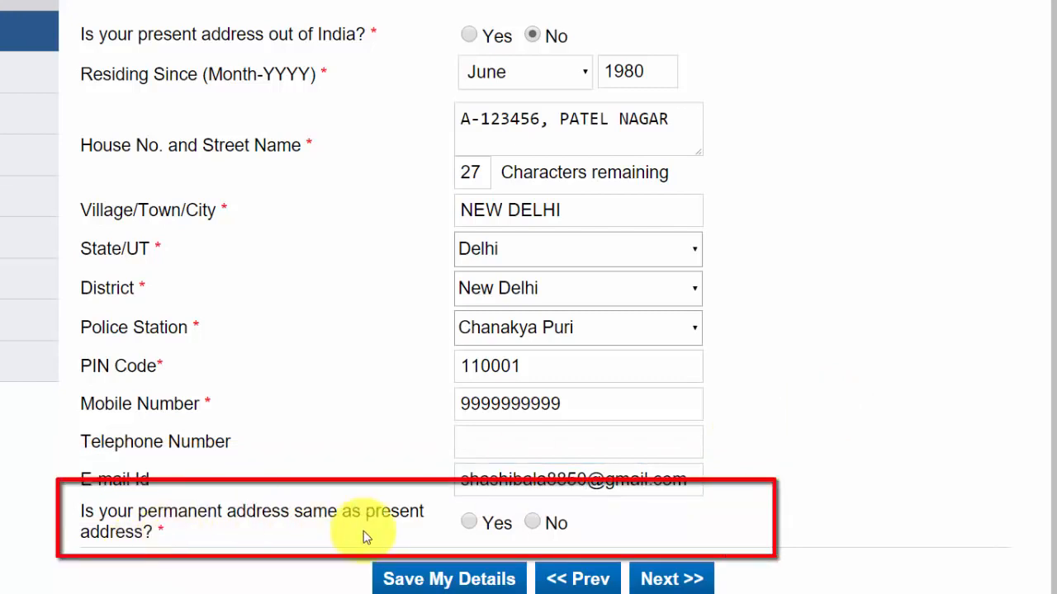
{"action": "left_click", "coordinate": [467, 522]}
Continue to Emergency Contact and enter the contact's name and mobile number
{"action": "left_click", "coordinate": [667, 579]}
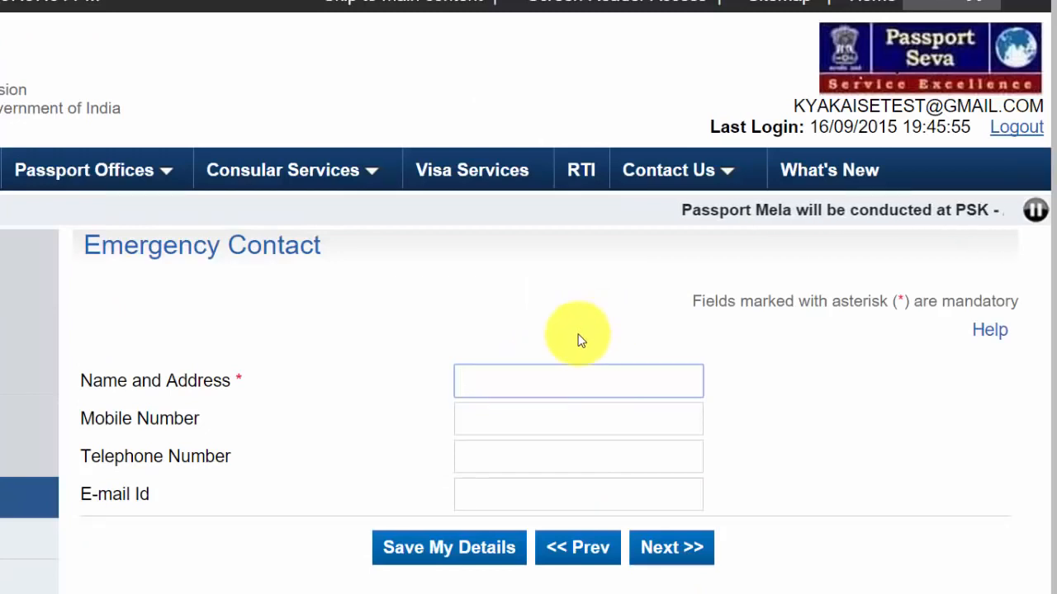
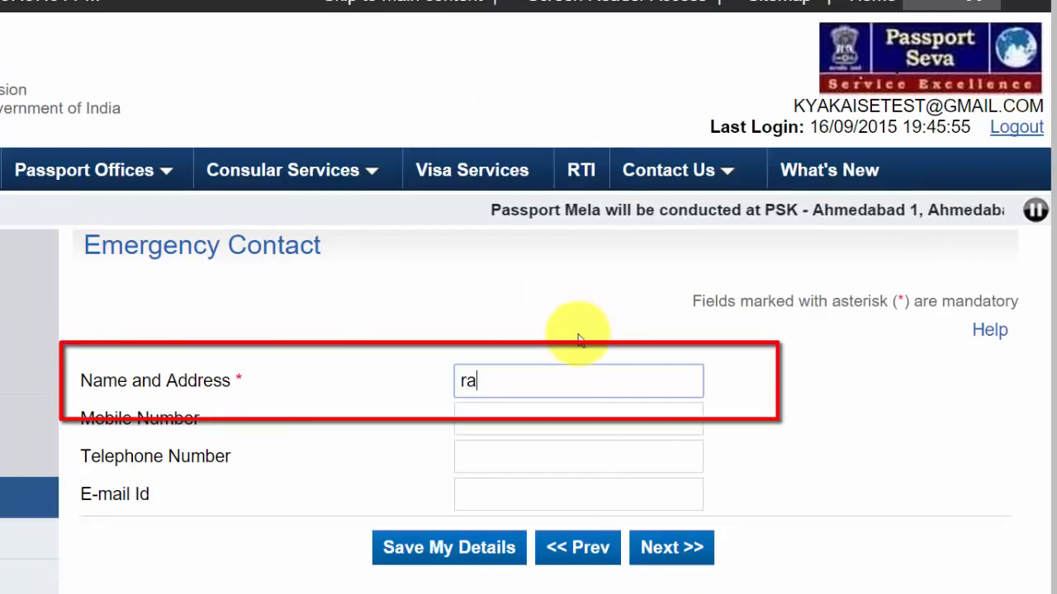
{"action": "key", "text": "Tab"}
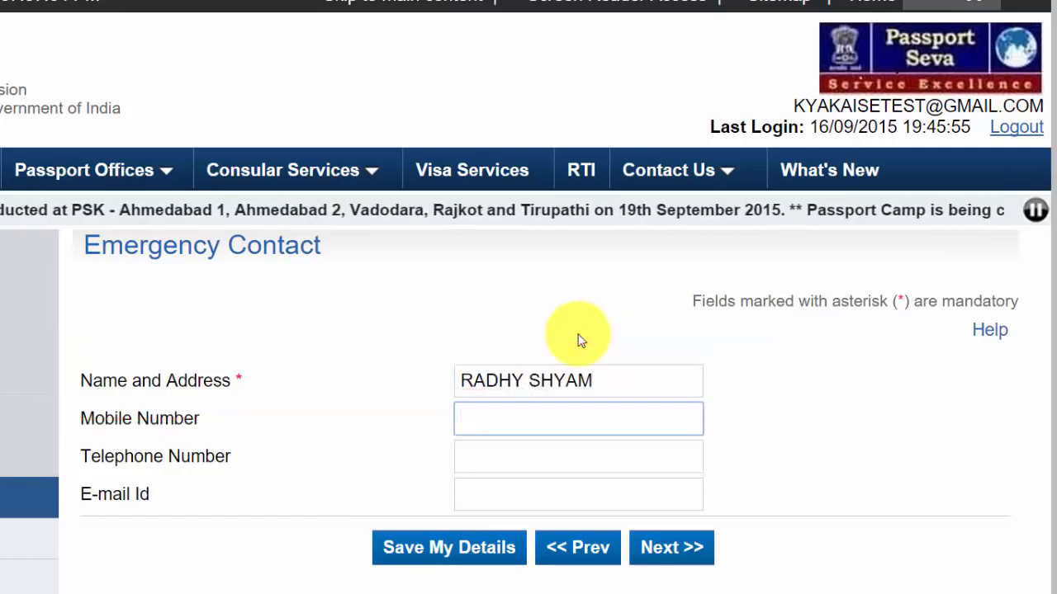
{"action": "type", "text": "98"}
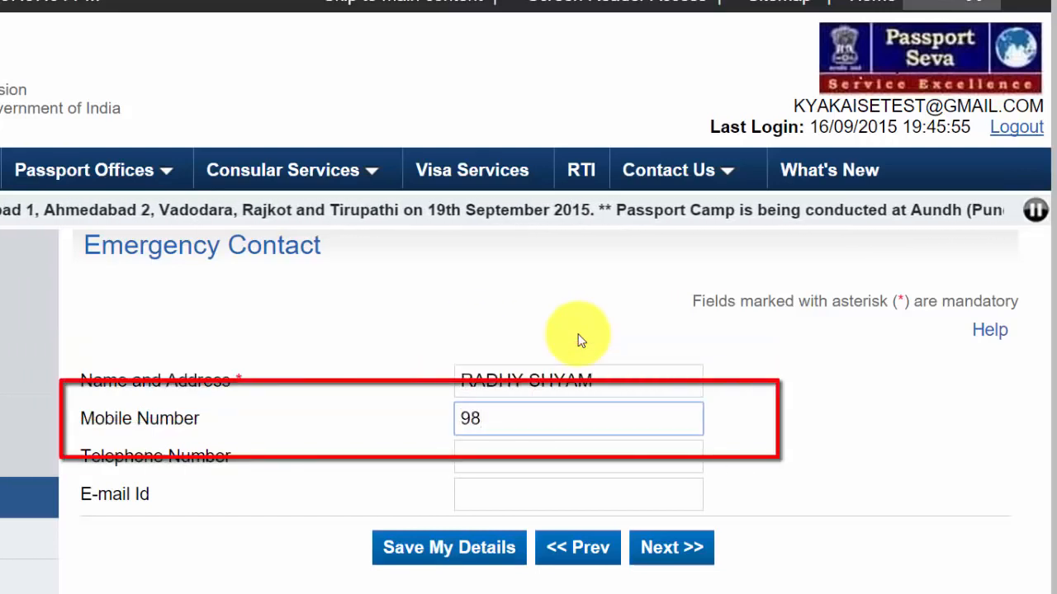
{"action": "type", "text": "7"}
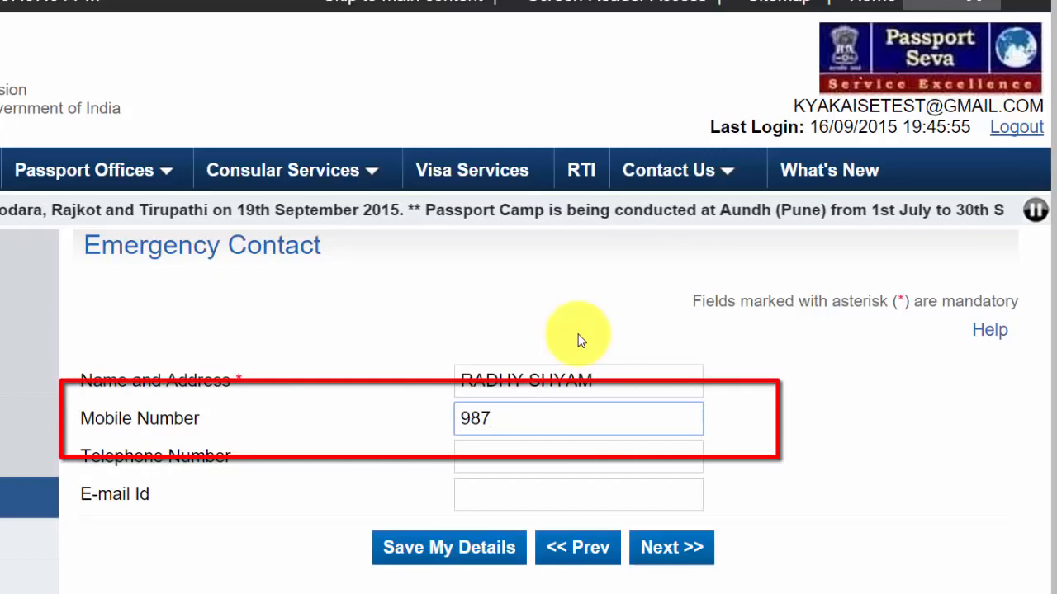
{"action": "type", "text": "6"}
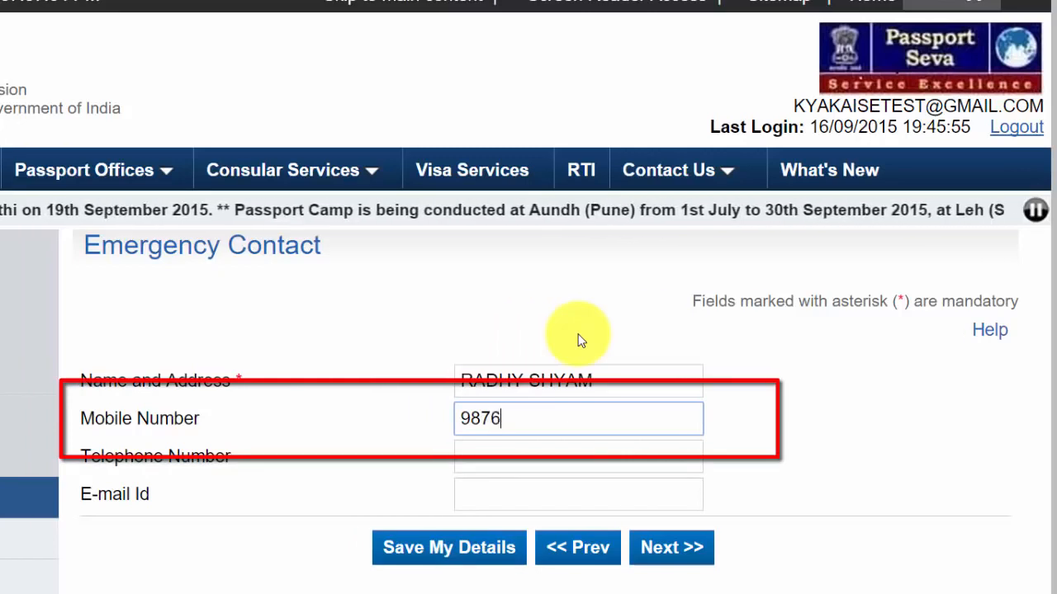
{"action": "type", "text": "543210"}
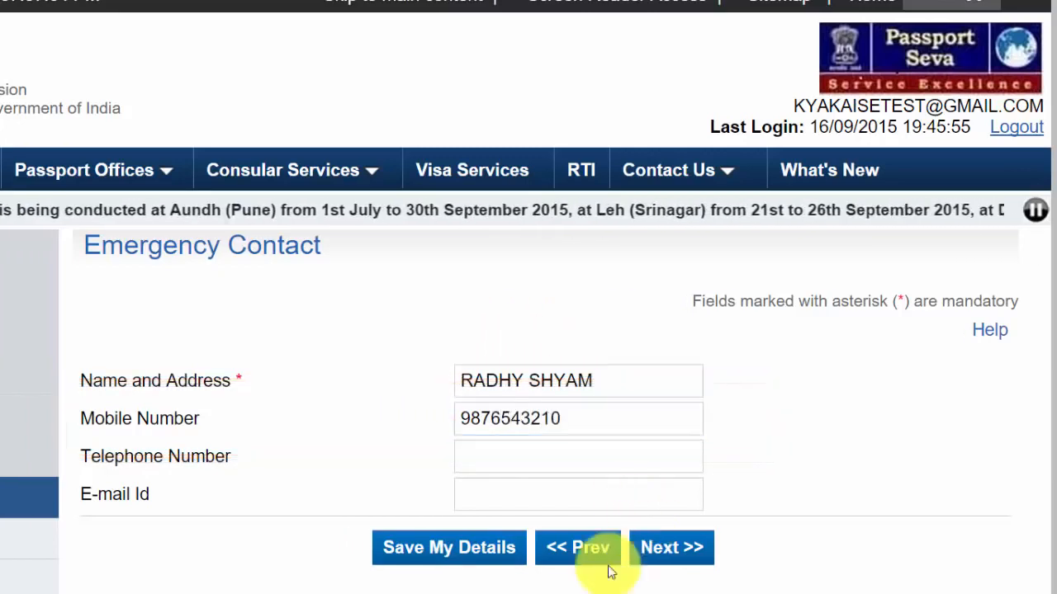
Continue to References and enter the names and addresses of the first and second references
{"action": "left_click", "coordinate": [673, 551]}
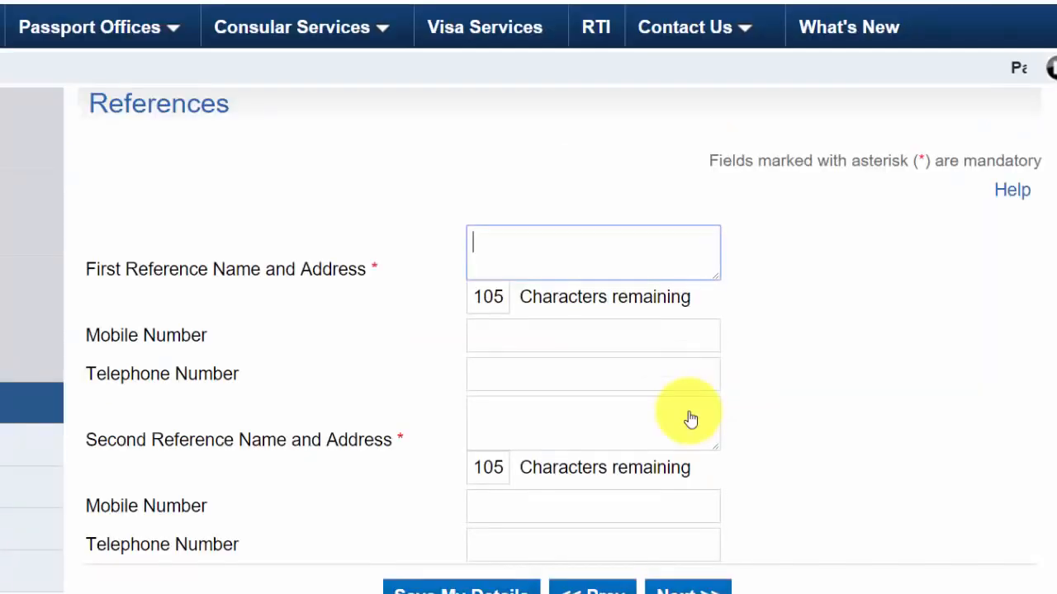
{"action": "scroll", "coordinate": [886, 124], "scroll_direction": "down", "scroll_amount": 3}
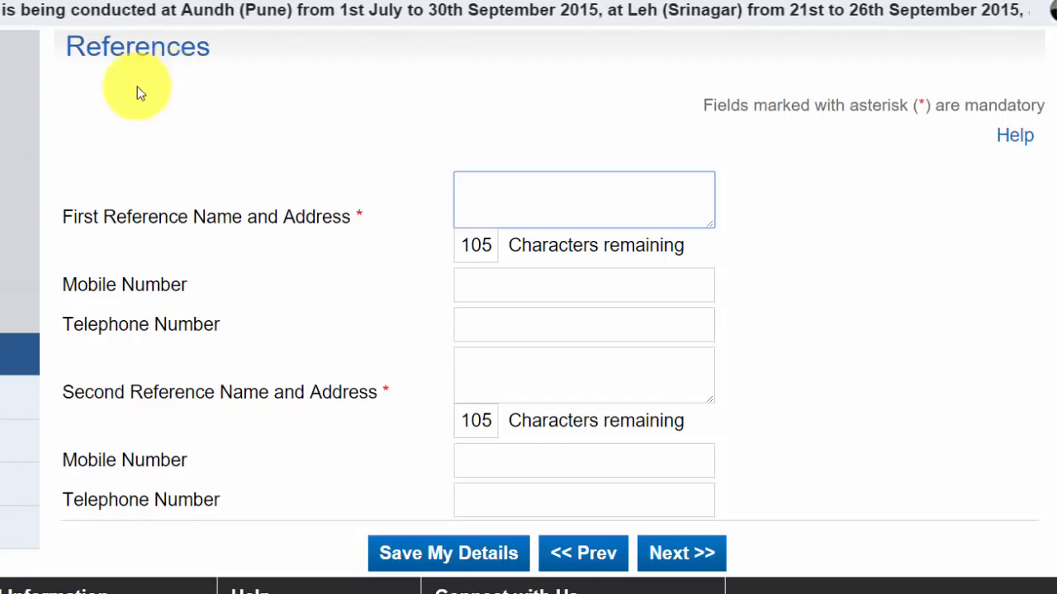
{"action": "type", "text": "ABC, 1234, ASDG"}
{"action": "left_click", "coordinate": [545, 286]}
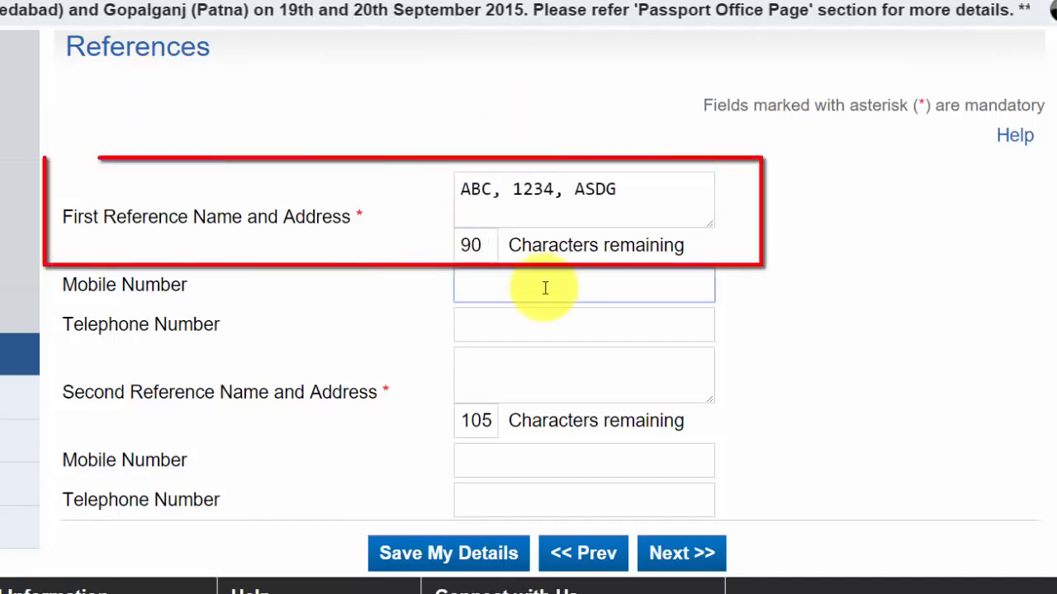
{"action": "left_click", "coordinate": [496, 378]}
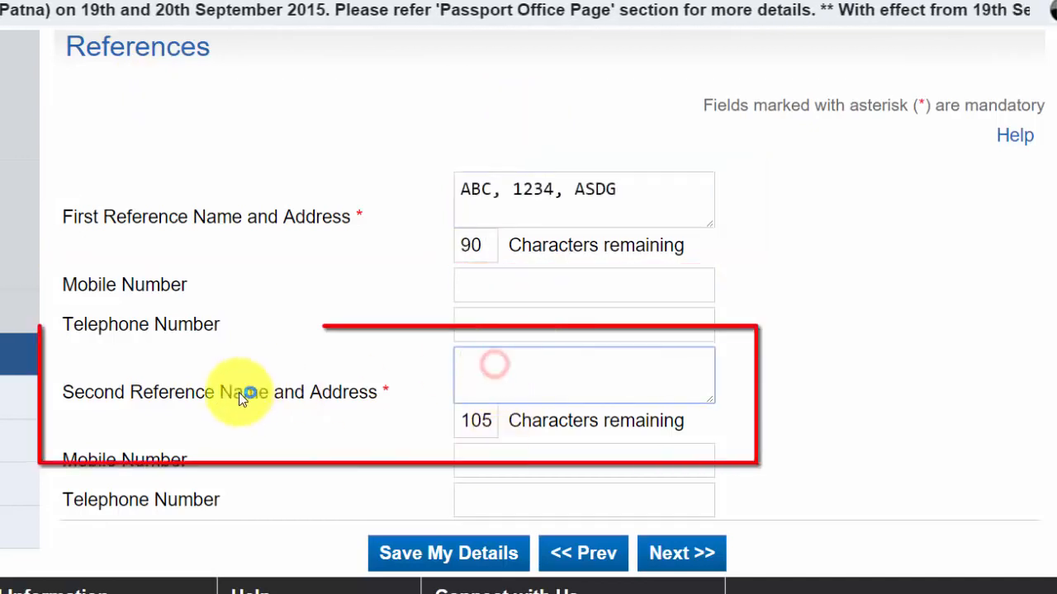
{"action": "type", "text": "XYZ, 6789, LKJH"}
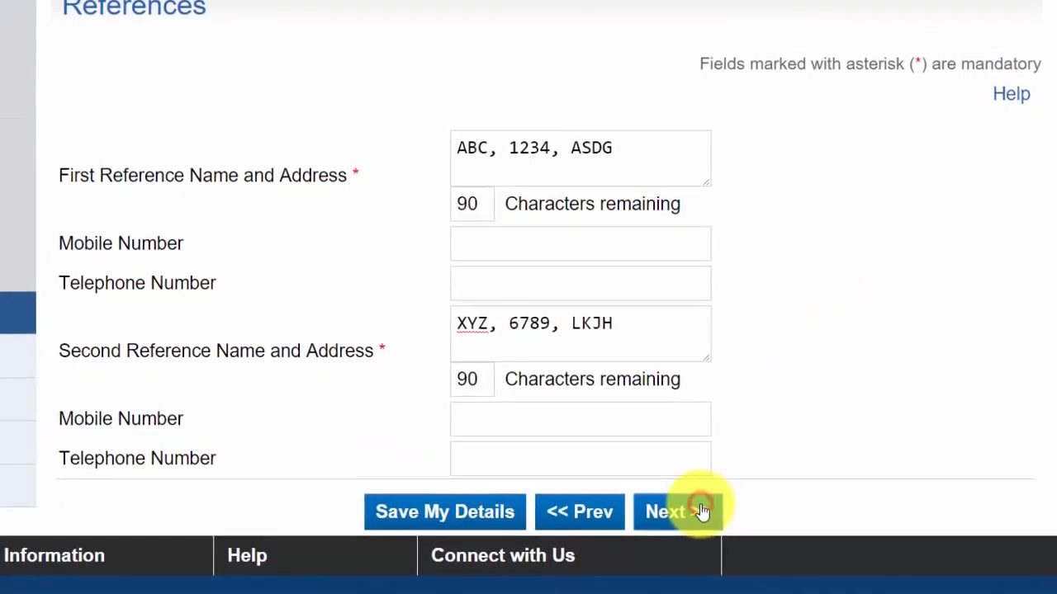
Answer No to both the diplomatic/official passport and applied-but-not-issued questions under Previous Passport
{"action": "left_click", "coordinate": [706, 554]}
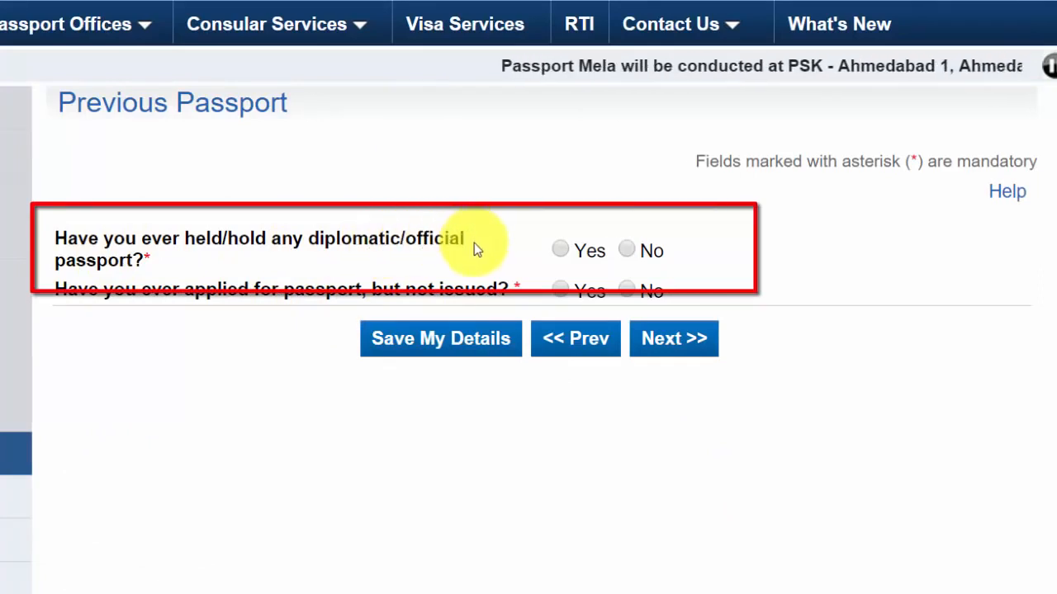
{"action": "left_click", "coordinate": [631, 251]}
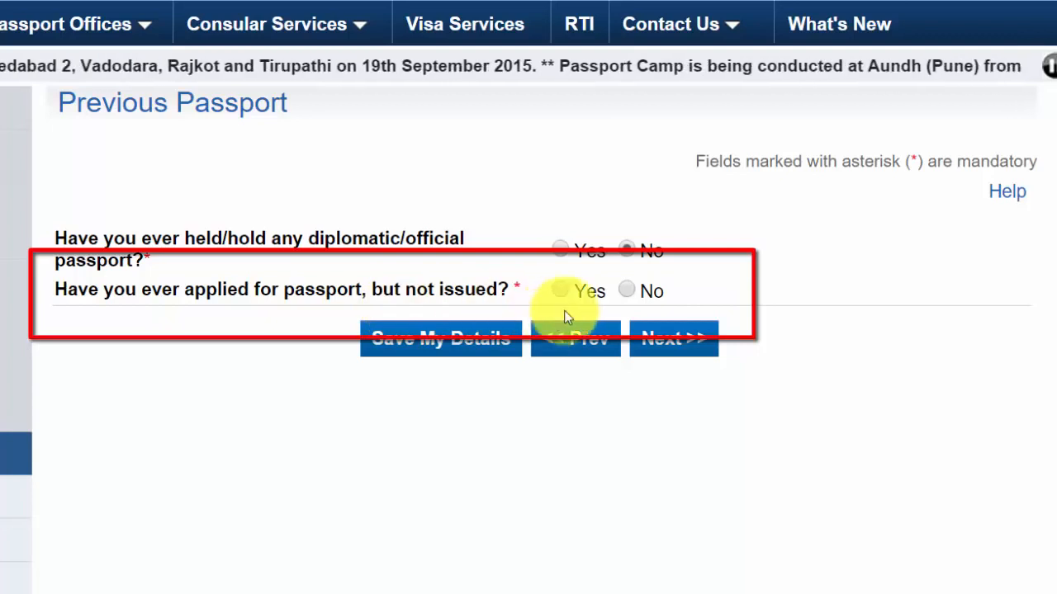
{"action": "left_click", "coordinate": [629, 291]}
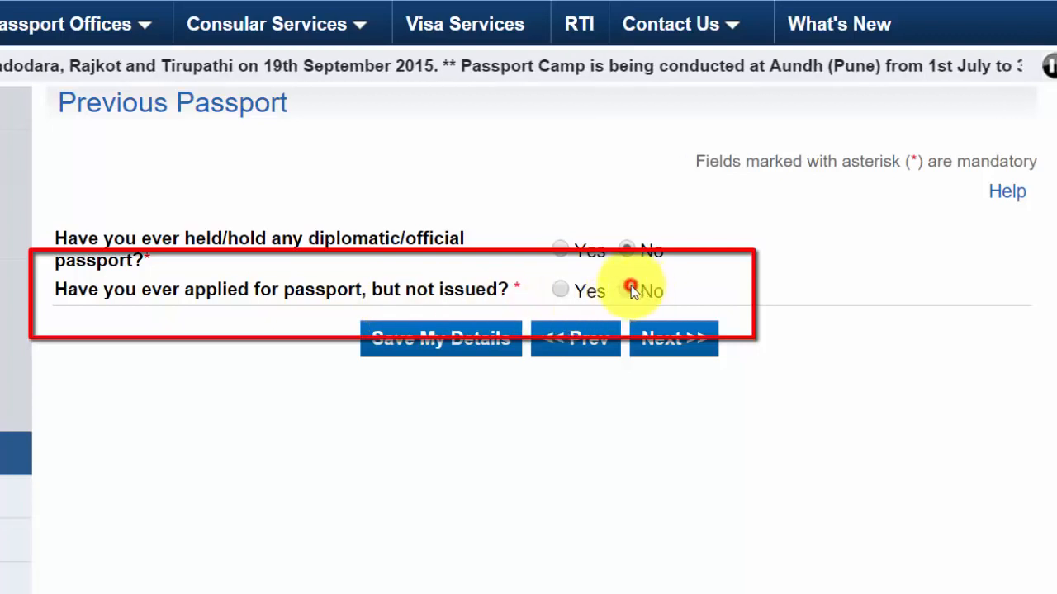
{"action": "left_click", "coordinate": [678, 338]}
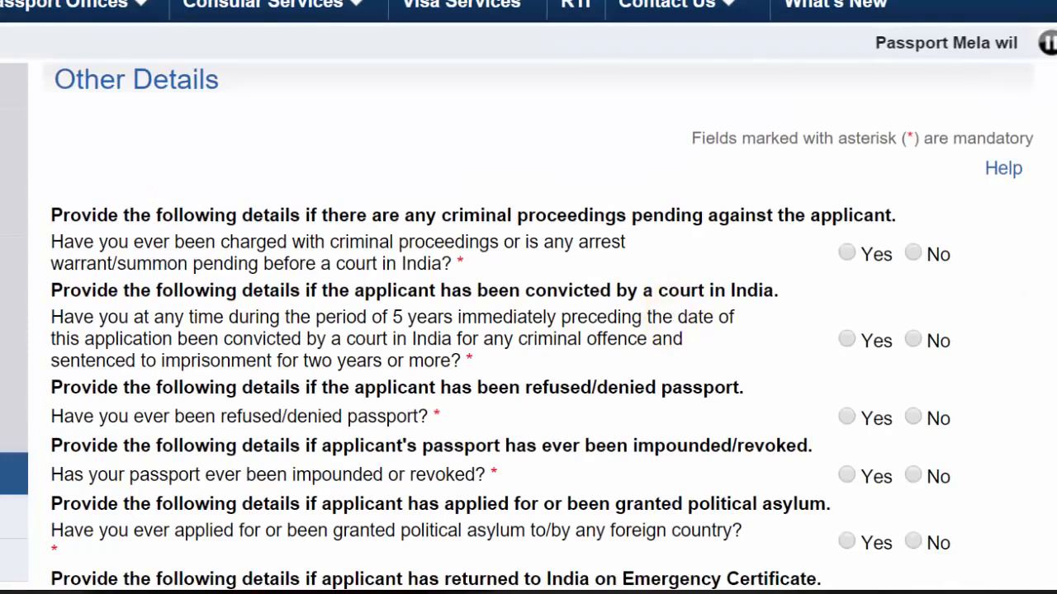
Answer No to the criminal proceedings, conviction, refusal, impounding, asylum and Emergency Certificate questions
{"action": "scroll", "coordinate": [528, 298], "scroll_direction": "down", "scroll_amount": 3}
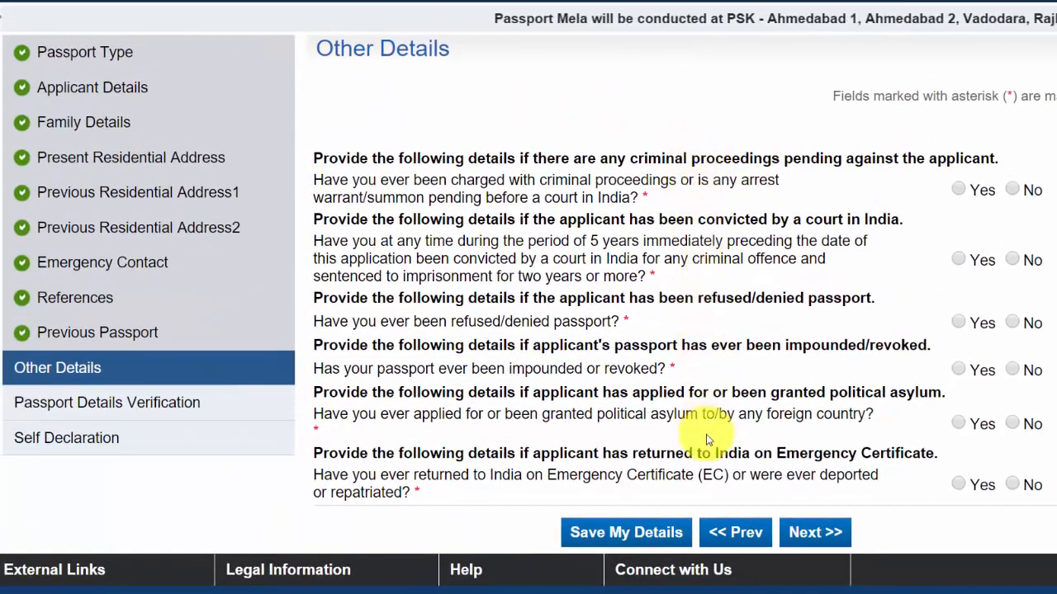
{"action": "left_click", "coordinate": [1013, 192]}
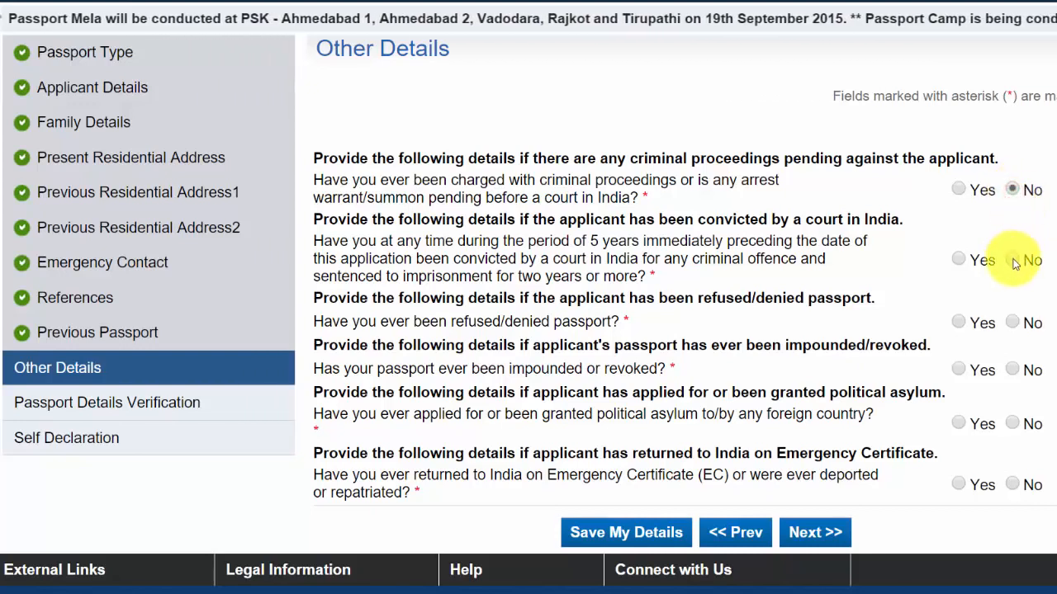
{"action": "left_click", "coordinate": [1013, 260]}
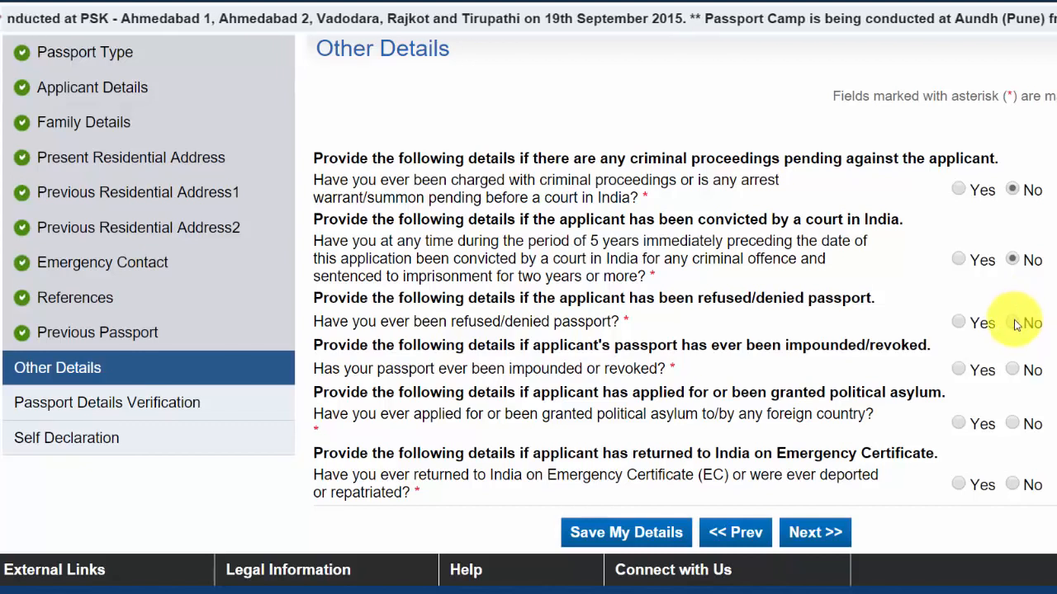
{"action": "left_click", "coordinate": [1013, 323]}
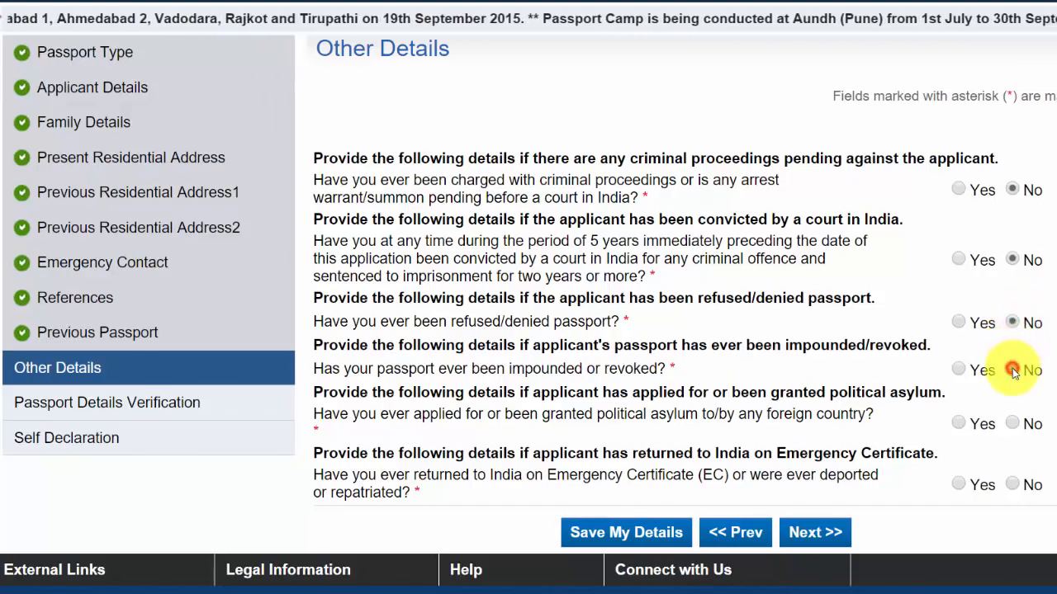
{"action": "left_click", "coordinate": [1013, 371]}
{"action": "left_click", "coordinate": [1011, 425]}
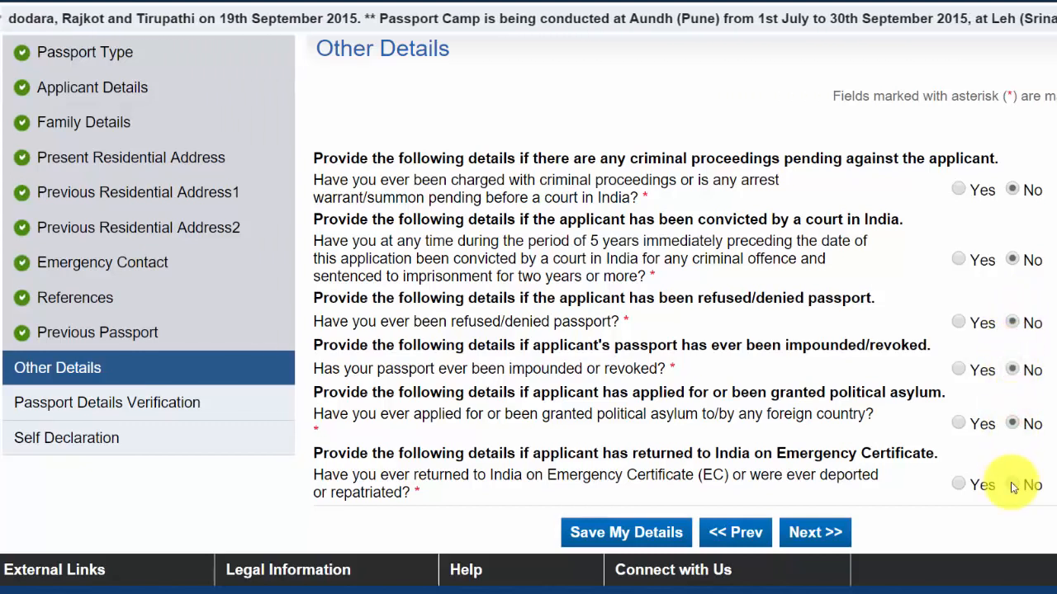
{"action": "left_click", "coordinate": [1013, 486]}
{"action": "left_click", "coordinate": [811, 532]}
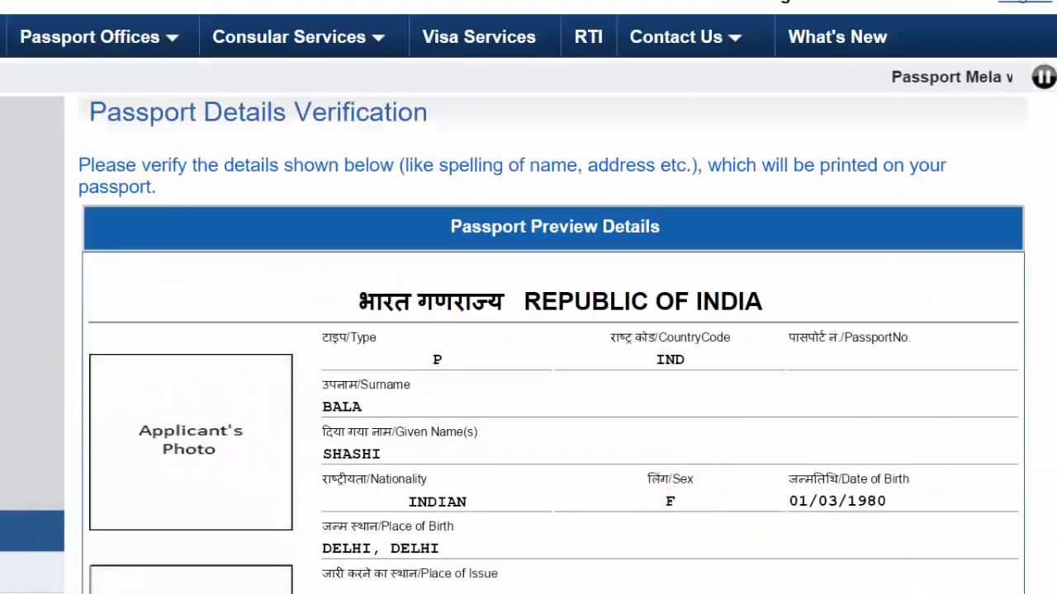
Review the Passport Preview Details on the Passport Details Verification page
{"action": "scroll", "coordinate": [528, 331], "scroll_direction": "down", "scroll_amount": 3}
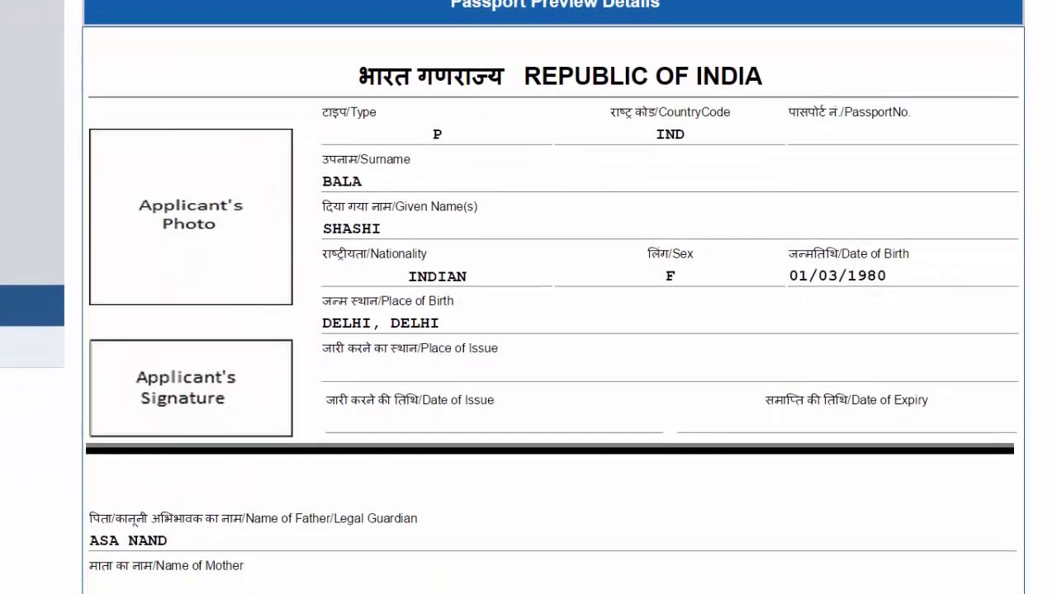
{"action": "scroll", "coordinate": [529, 330], "scroll_direction": "down", "scroll_amount": 1}
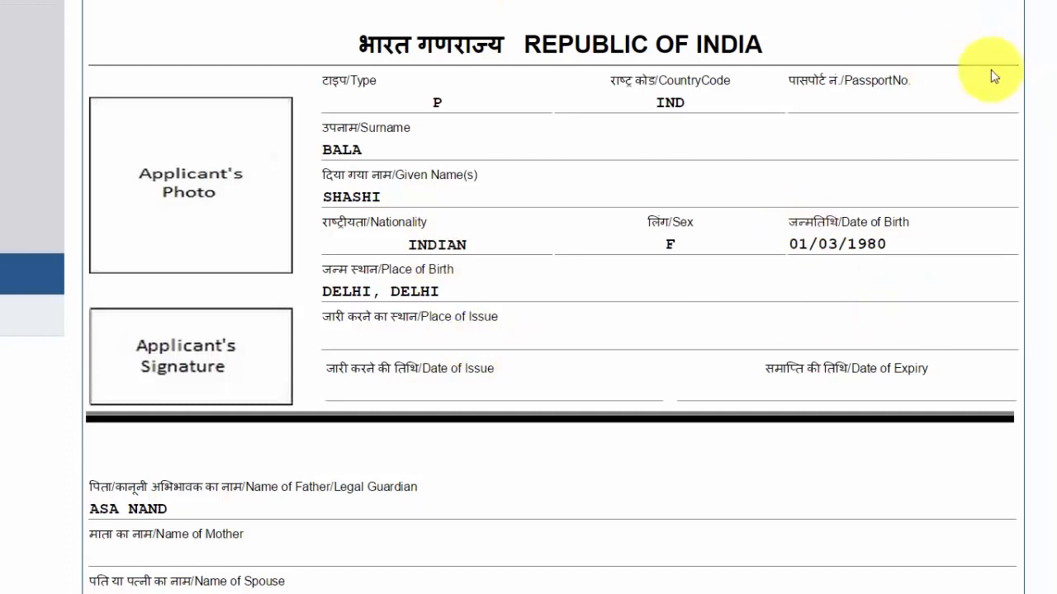
{"action": "scroll", "coordinate": [528, 297], "scroll_direction": "down", "scroll_amount": 4}
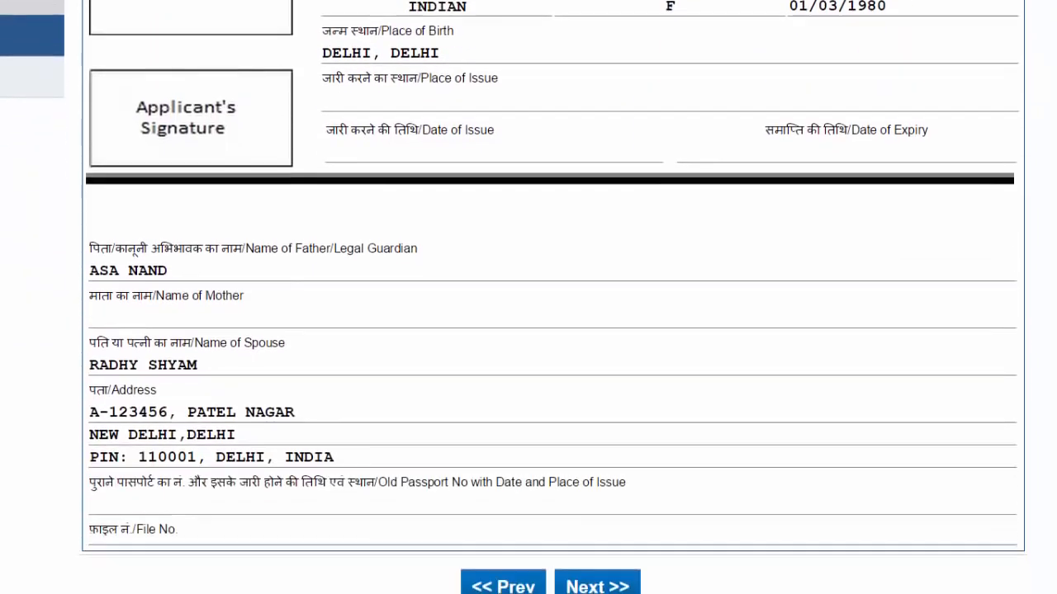
{"action": "scroll", "coordinate": [529, 298], "scroll_direction": "up", "scroll_amount": 2}
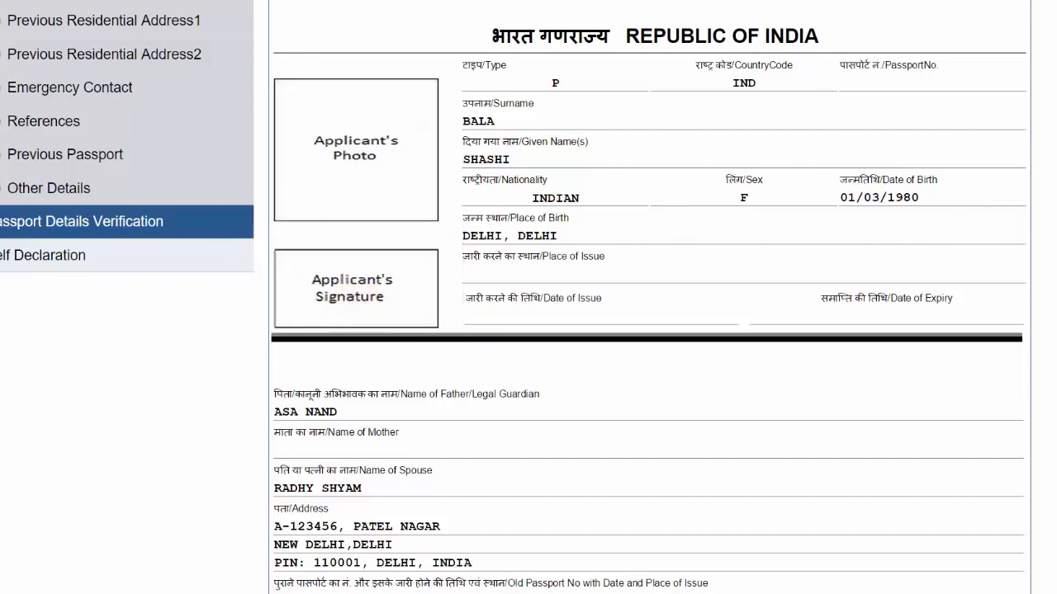
{"action": "scroll", "coordinate": [528, 297], "scroll_direction": "down", "scroll_amount": 2}
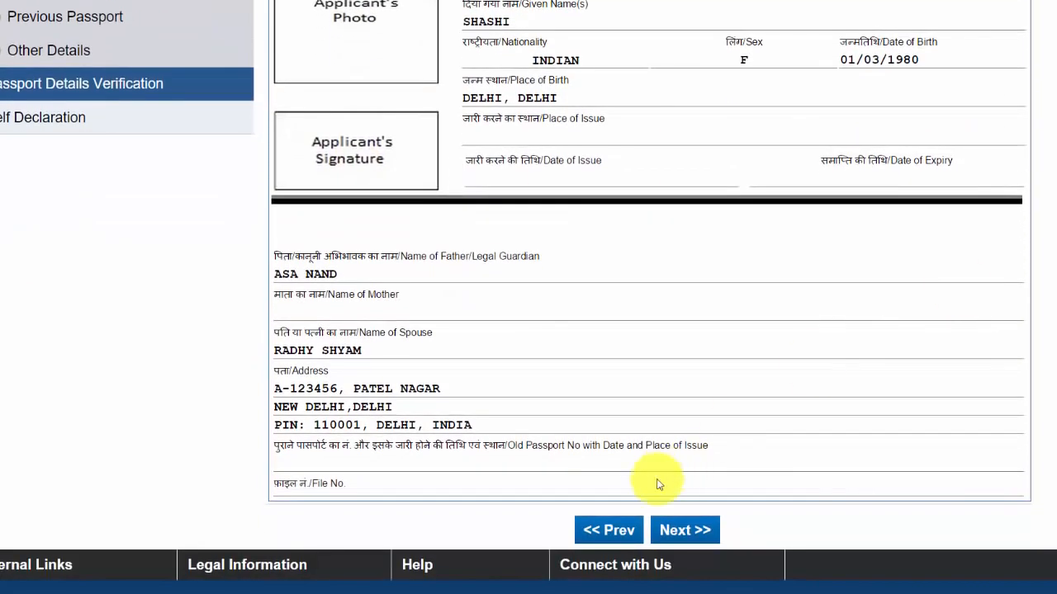
{"action": "left_click", "coordinate": [691, 531]}
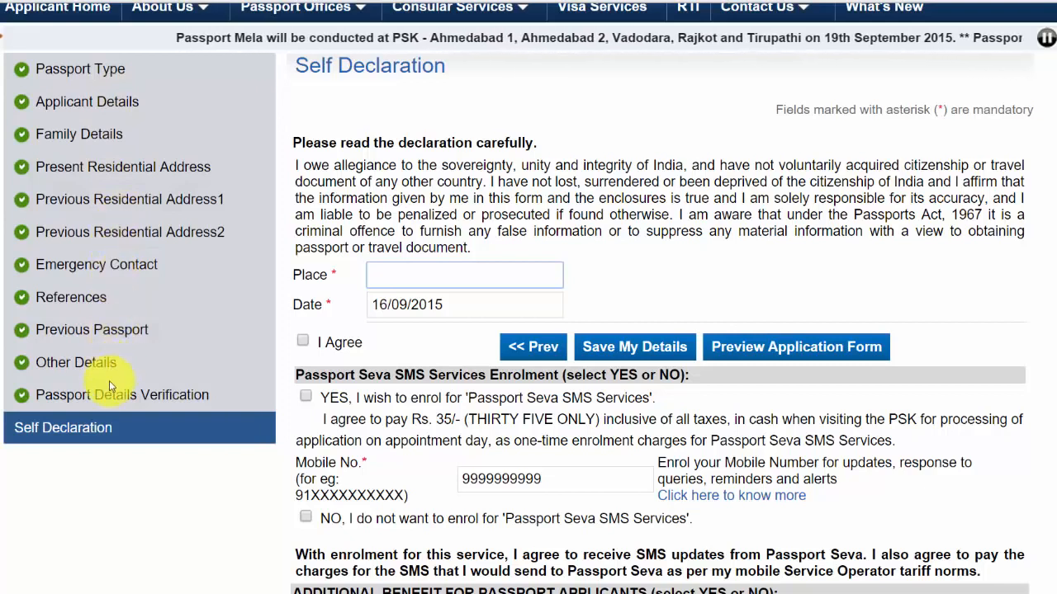
Enter place NEW DELHI, tick I Agree, decline SMS enrolment, and save the application
{"action": "left_click", "coordinate": [427, 276]}
{"action": "type", "text": "NEW DELHI"}
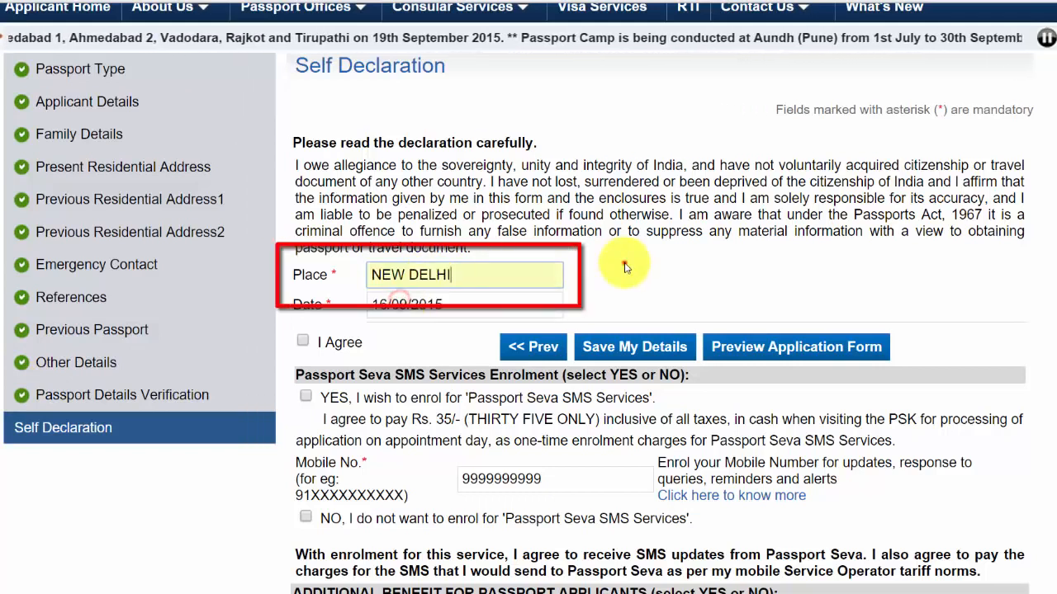
{"action": "left_click", "coordinate": [302, 342]}
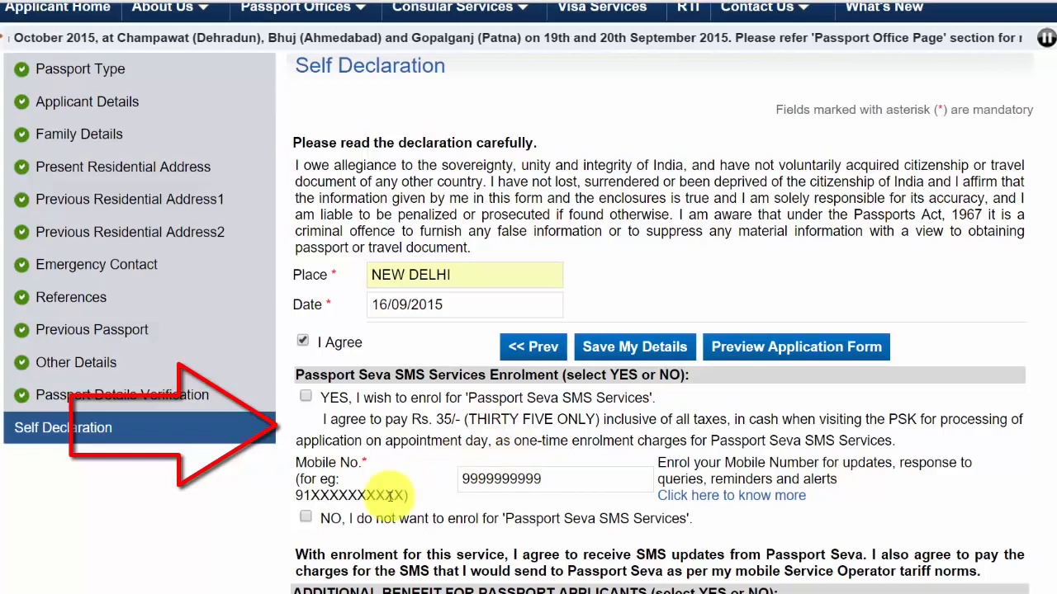
{"action": "left_click", "coordinate": [305, 518]}
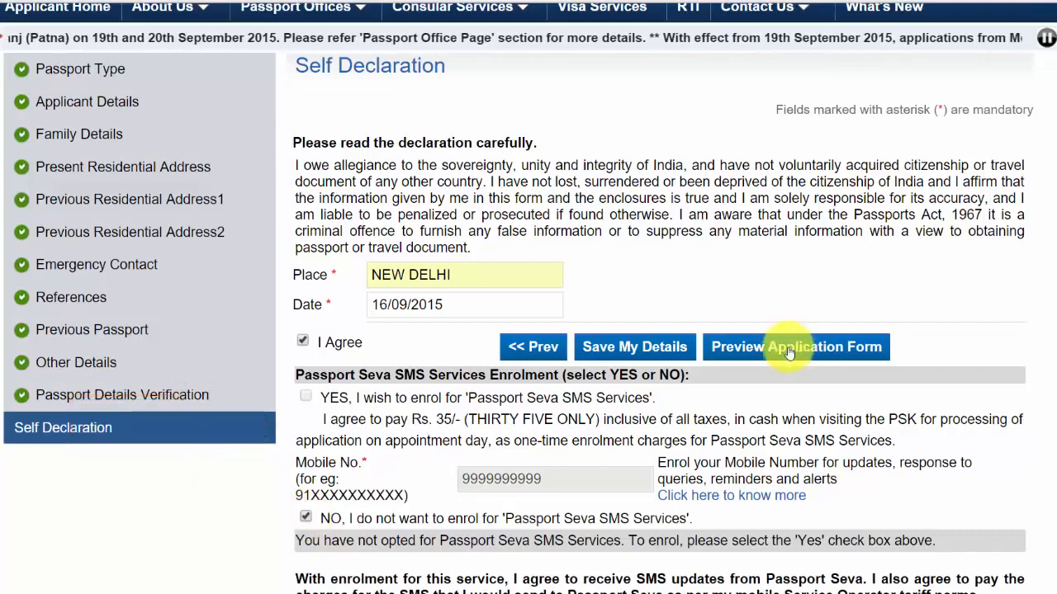
{"action": "left_click", "coordinate": [667, 347]}
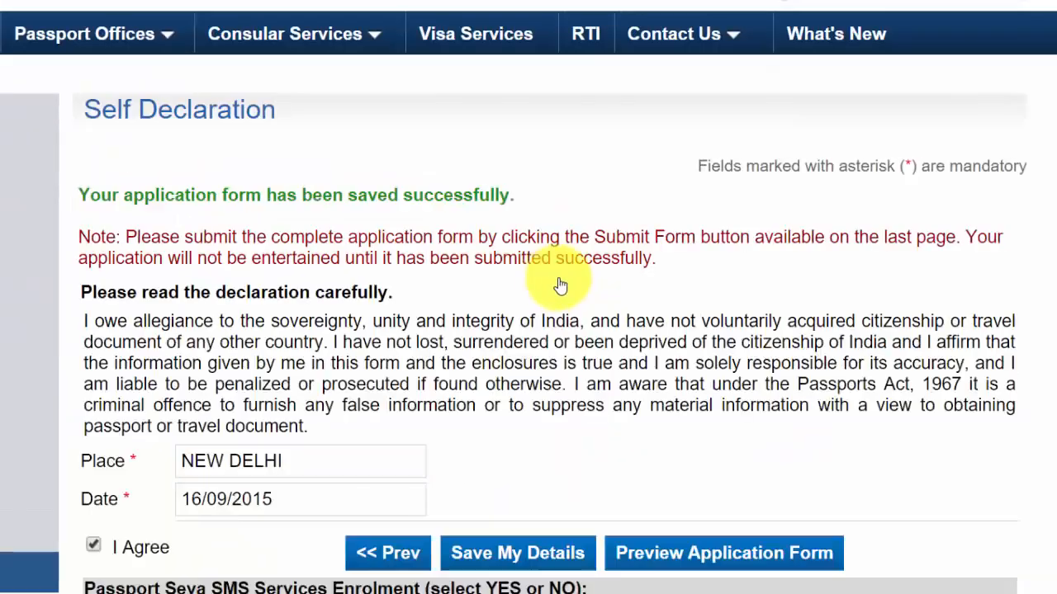
{"action": "scroll", "coordinate": [466, 15], "scroll_direction": "down", "scroll_amount": 3}
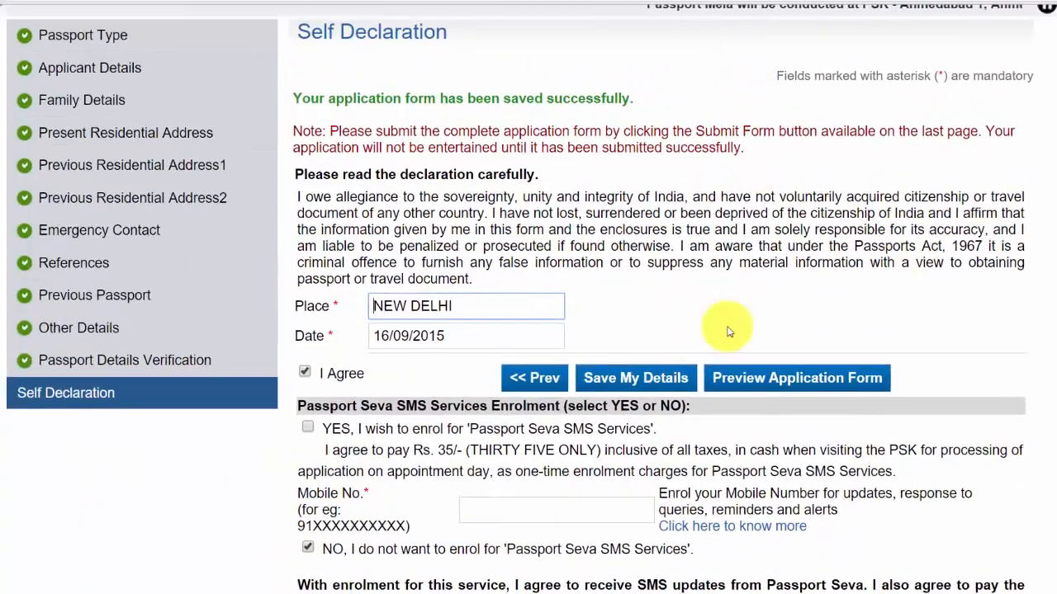
{"action": "left_click", "coordinate": [760, 379]}
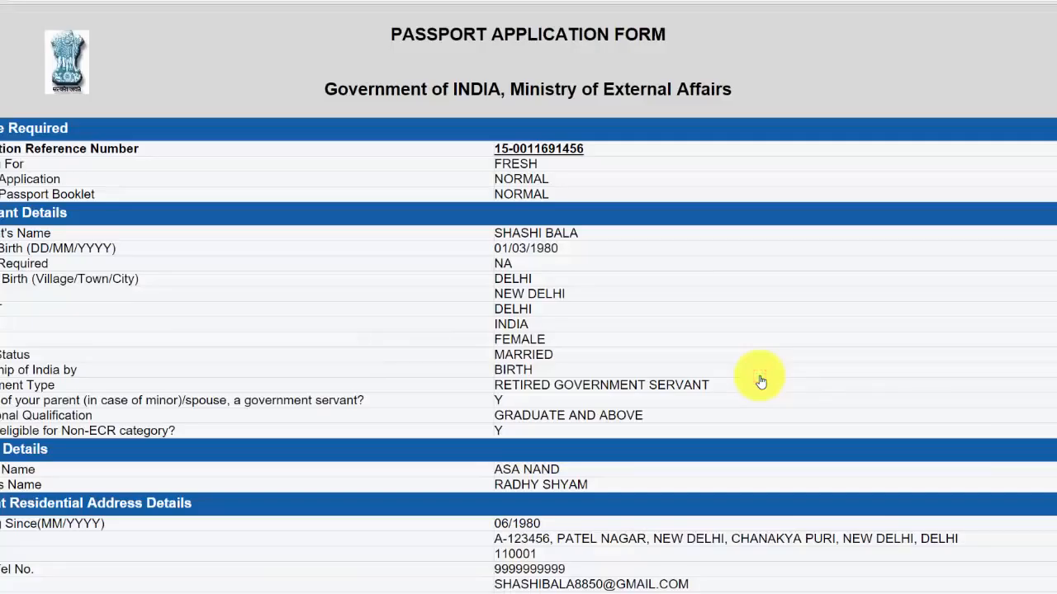
{"action": "scroll", "coordinate": [528, 297], "scroll_direction": "down", "scroll_amount": 3}
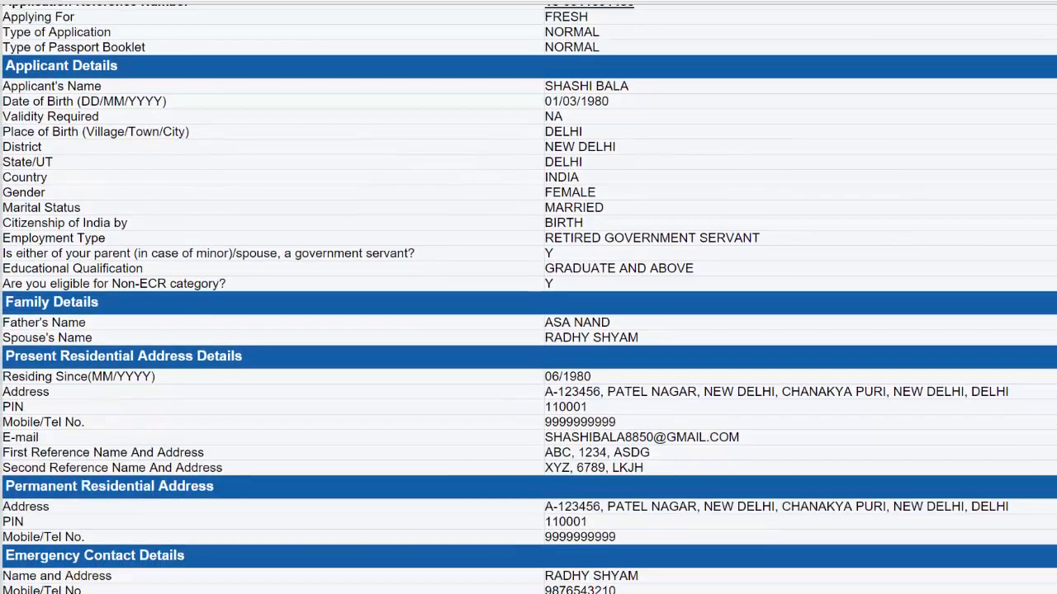
{"action": "scroll", "coordinate": [529, 297], "scroll_direction": "down", "scroll_amount": 2}
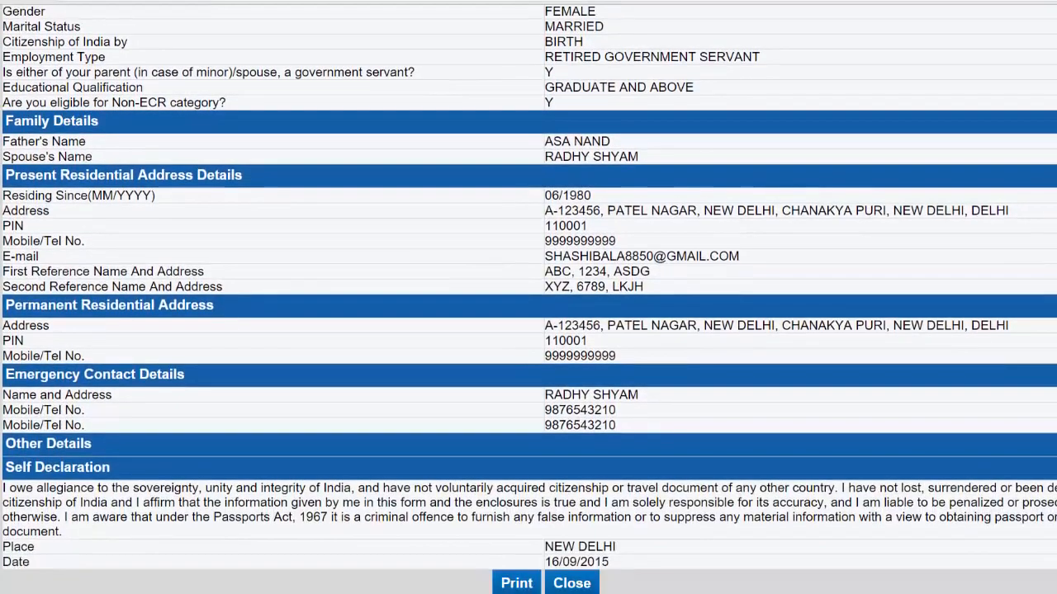
{"action": "scroll", "coordinate": [528, 298], "scroll_direction": "up", "scroll_amount": 5}
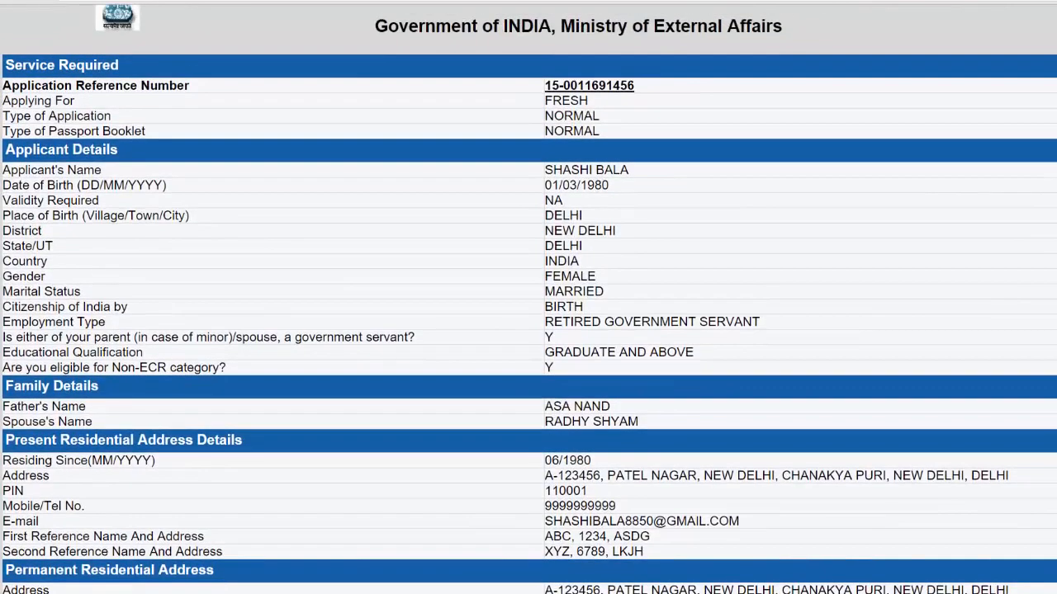
{"action": "scroll", "coordinate": [528, 297], "scroll_direction": "down", "scroll_amount": 3}
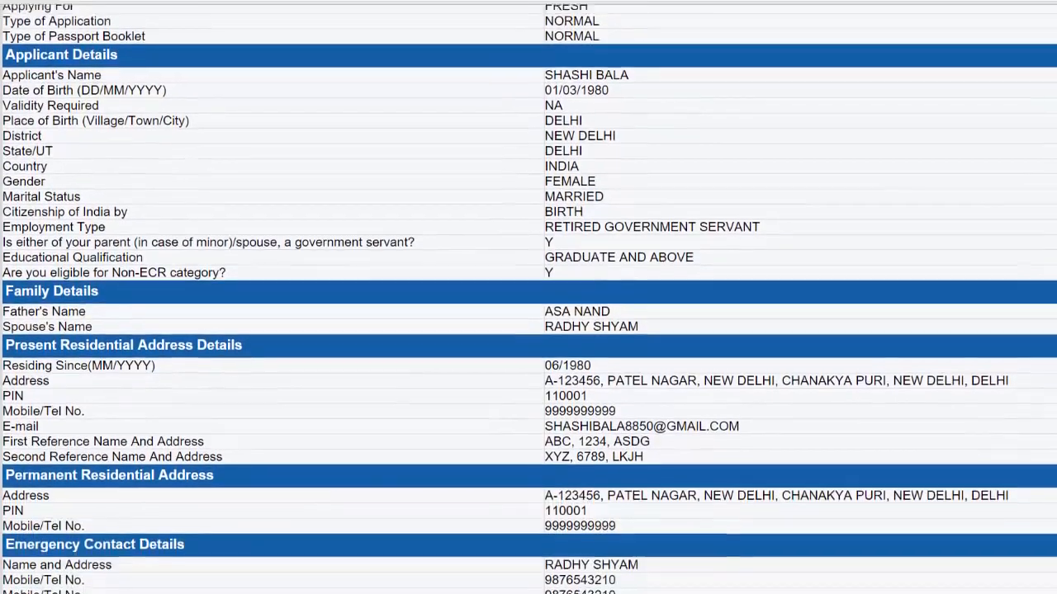
{"action": "scroll", "coordinate": [528, 297], "scroll_direction": "down", "scroll_amount": 2}
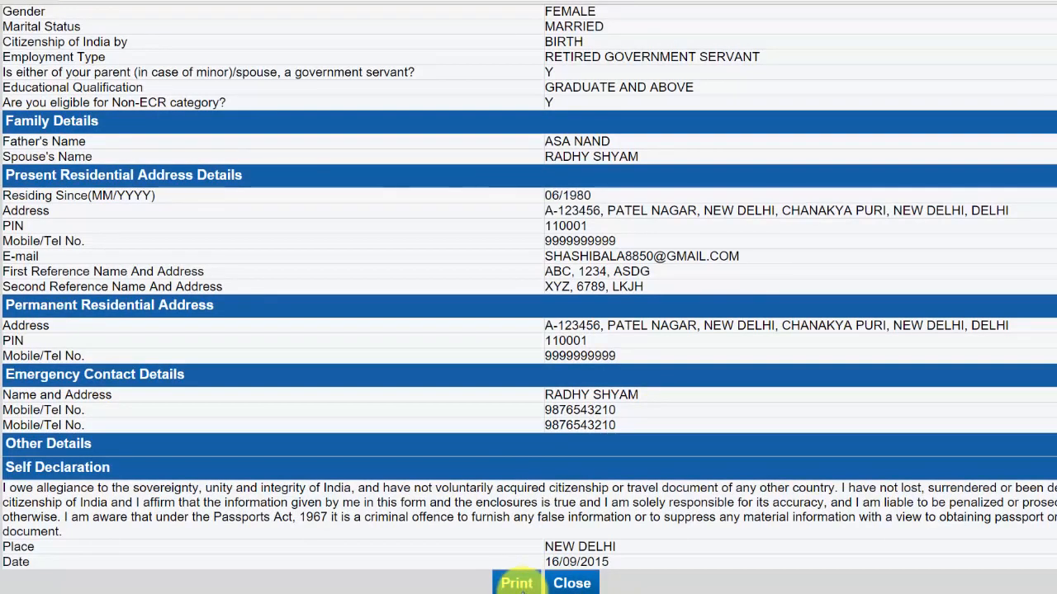
{"action": "left_click", "coordinate": [578, 583]}
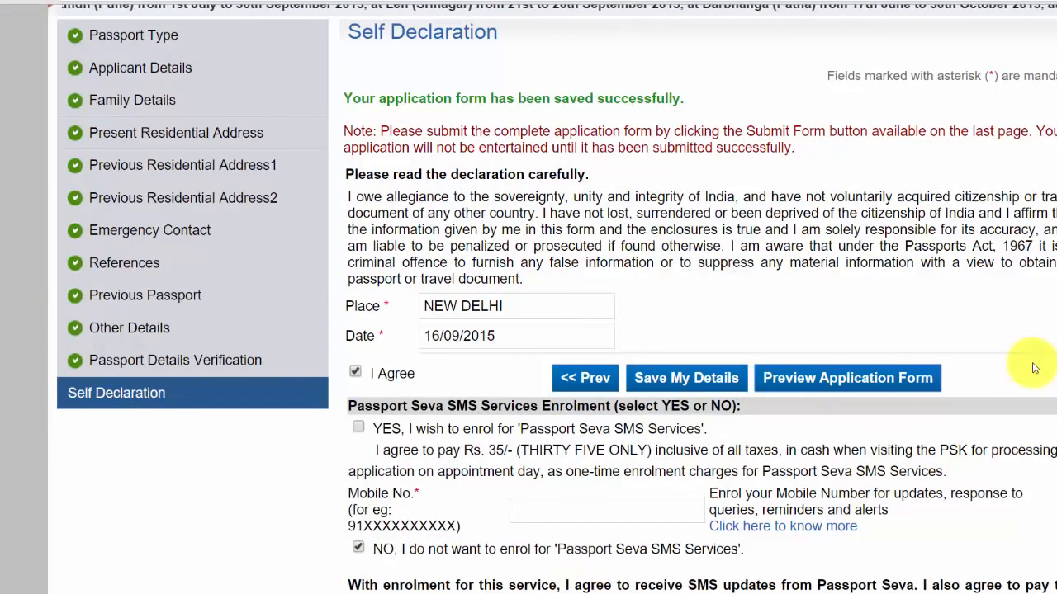
Tick 'NO, do not share my details' for THOMAS COOK and Chola-MS, then submit the form
{"action": "scroll", "coordinate": [1034, 367], "scroll_direction": "down", "scroll_amount": 5}
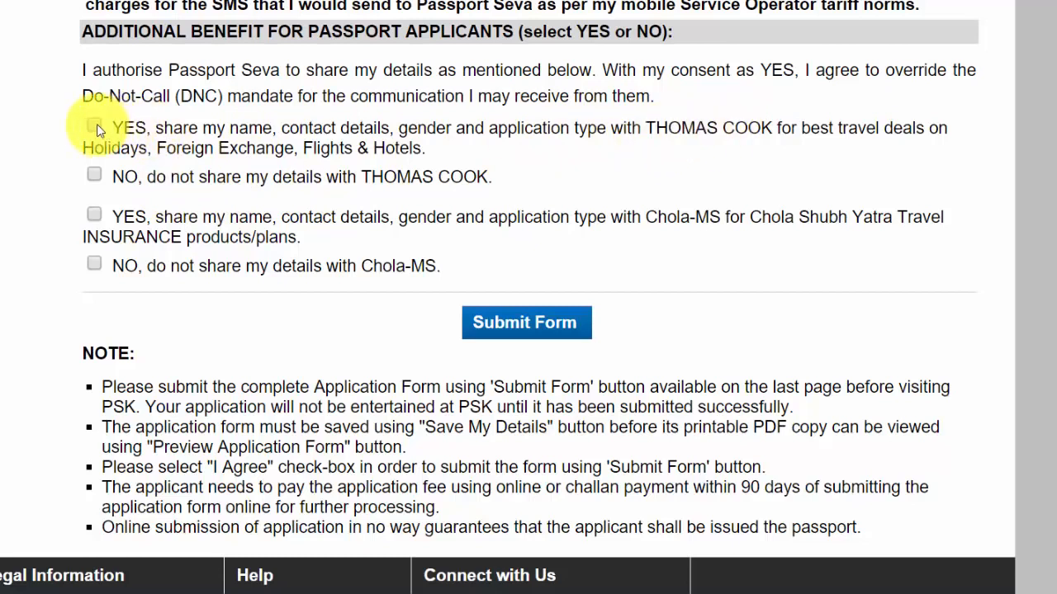
{"action": "left_click", "coordinate": [96, 175]}
{"action": "left_click", "coordinate": [96, 264]}
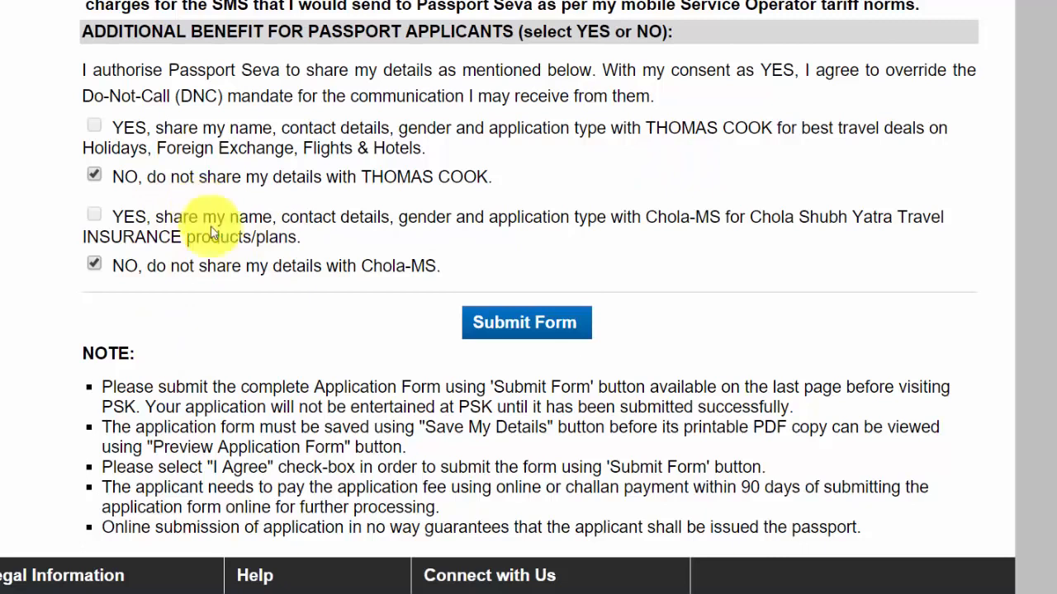
{"action": "left_click", "coordinate": [541, 338]}
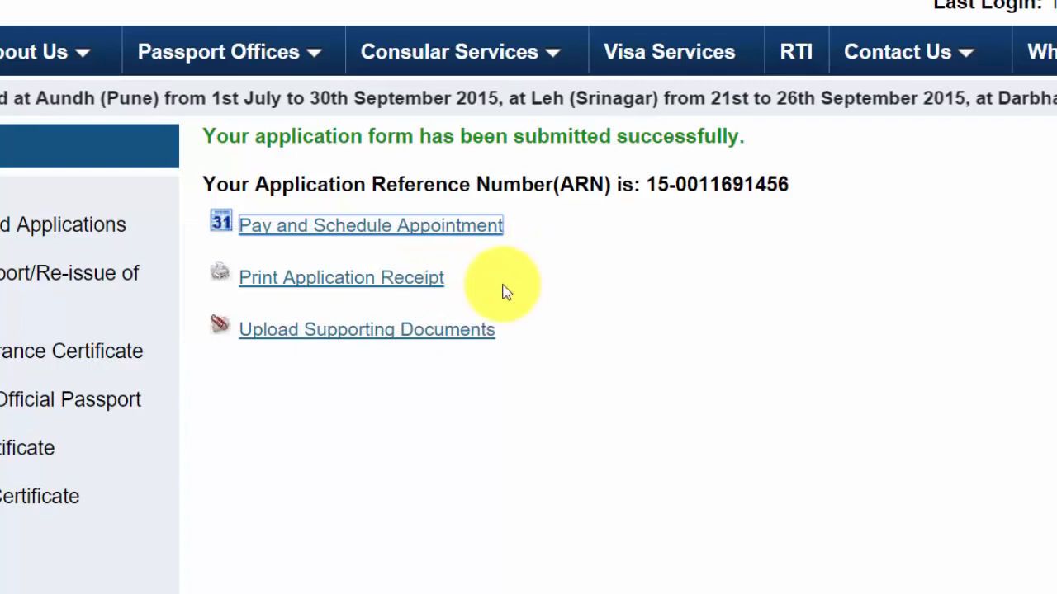
Follow the Upload Supporting Documents link from the ARN success page
{"action": "left_click", "coordinate": [459, 335]}
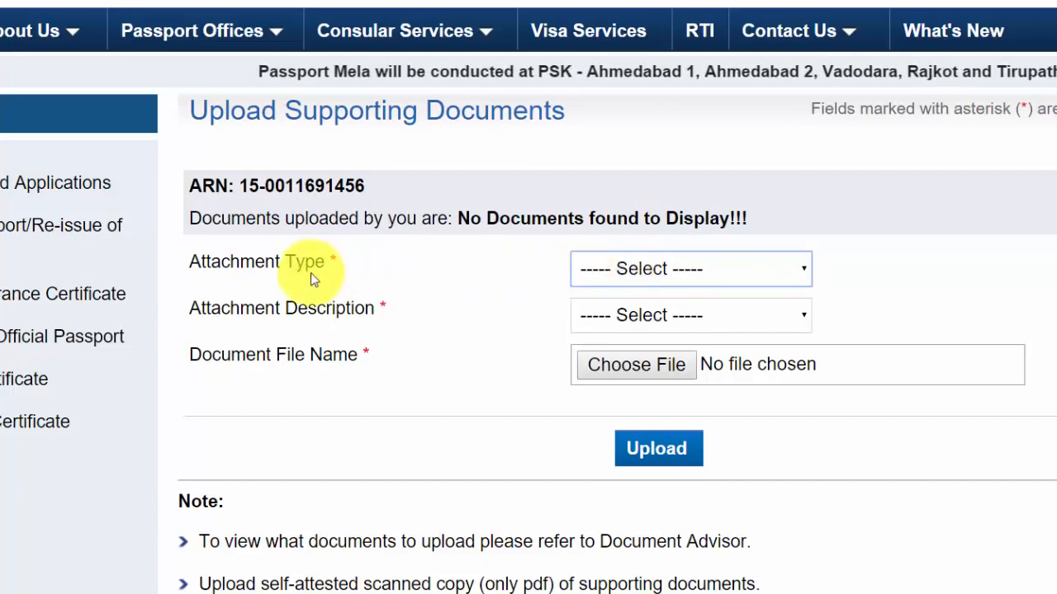
Choose Address Proof as the attachment type, leave the description unset, and open View Saved/Submitted Applications
{"action": "left_click", "coordinate": [662, 270]}
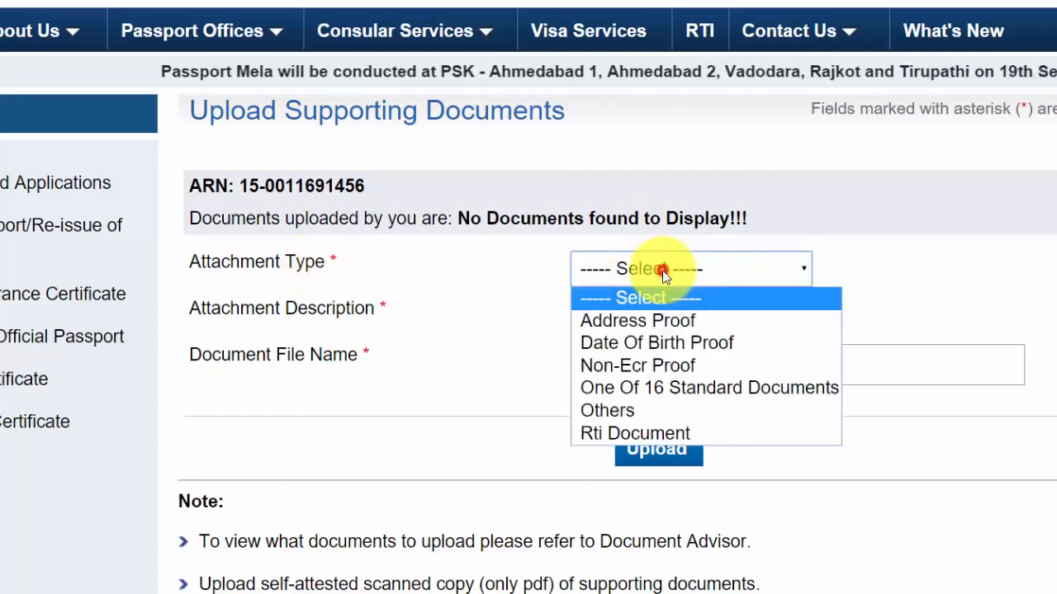
{"action": "left_click", "coordinate": [636, 322]}
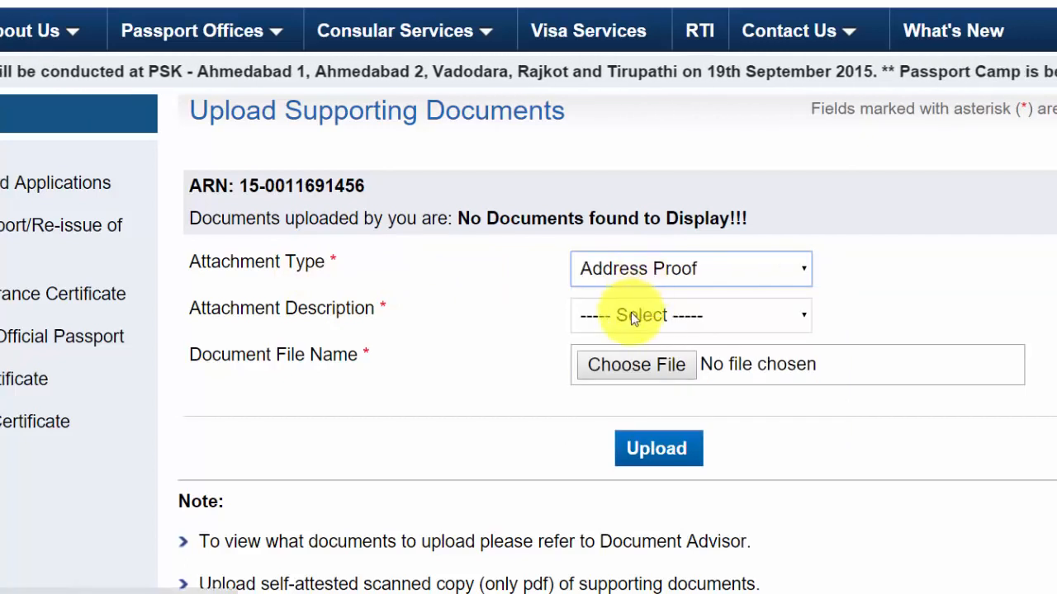
{"action": "left_click", "coordinate": [649, 317]}
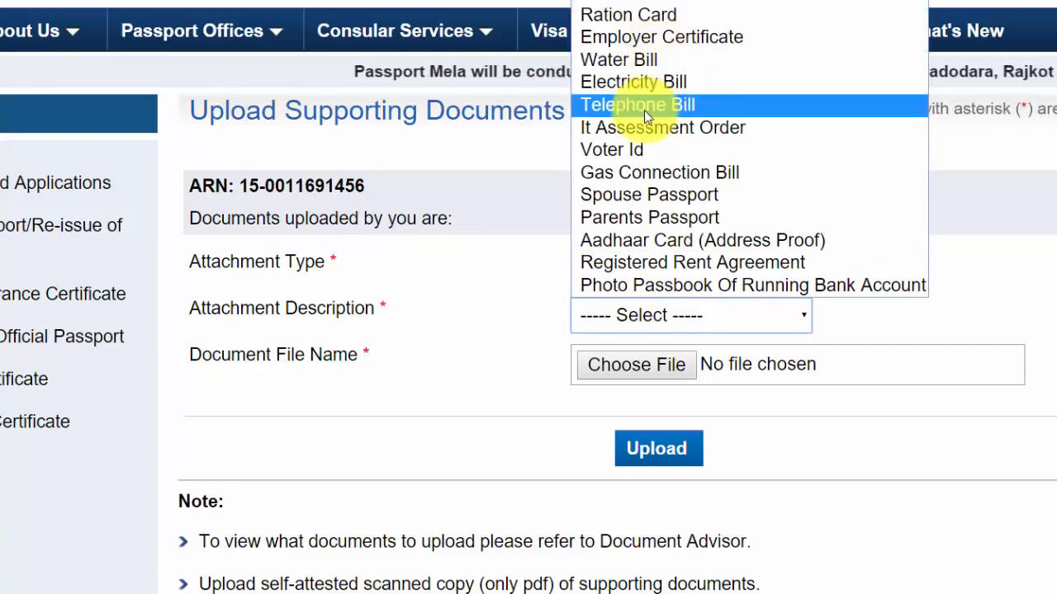
{"action": "left_click", "coordinate": [514, 316]}
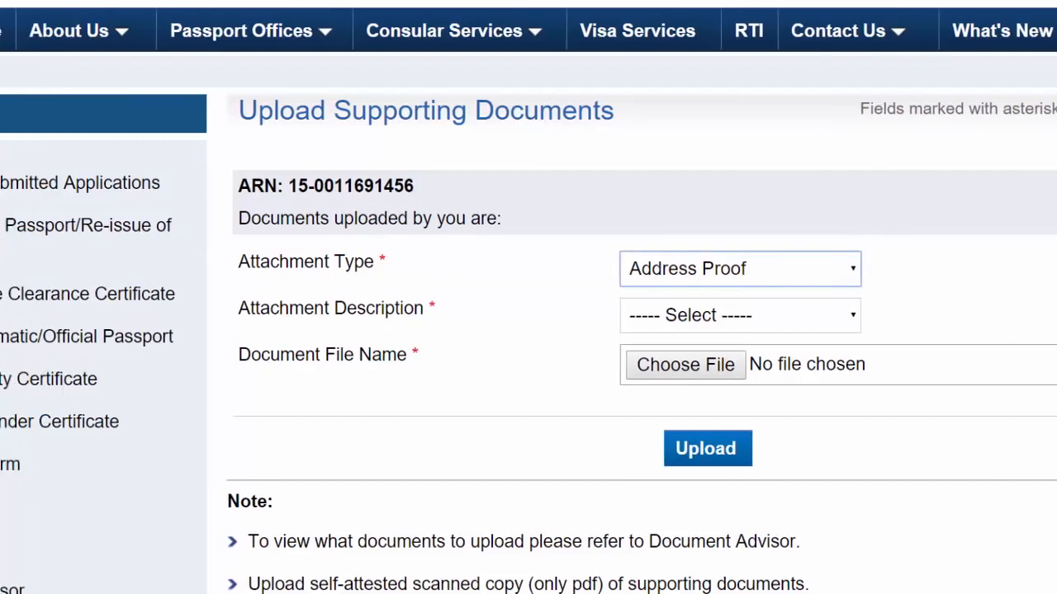
{"action": "left_click", "coordinate": [174, 180]}
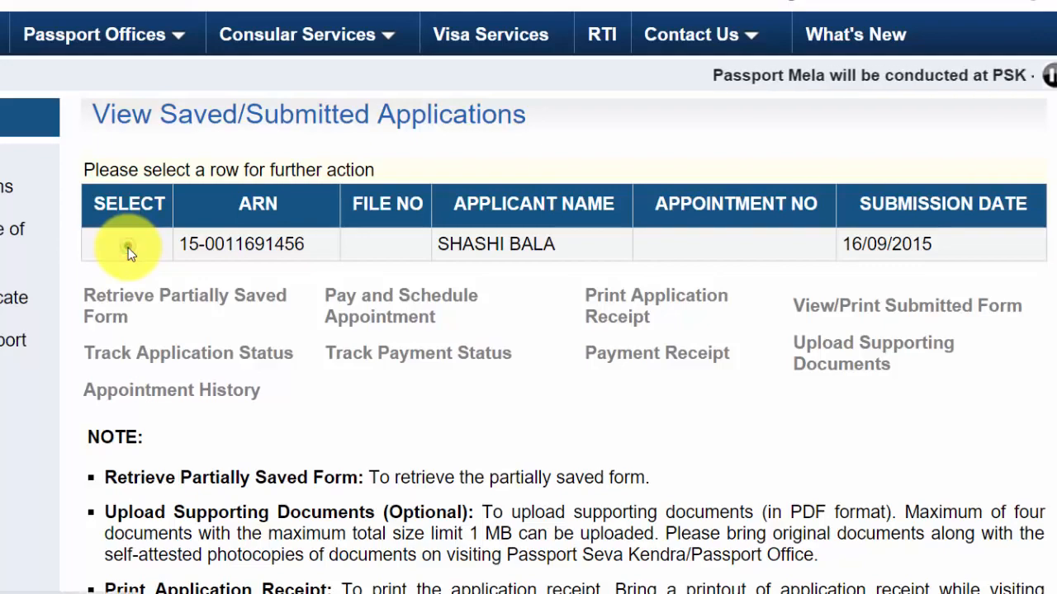
Select the application submitted 16/09/2015 and start Pay and Schedule Appointment for it
{"action": "left_click", "coordinate": [128, 246]}
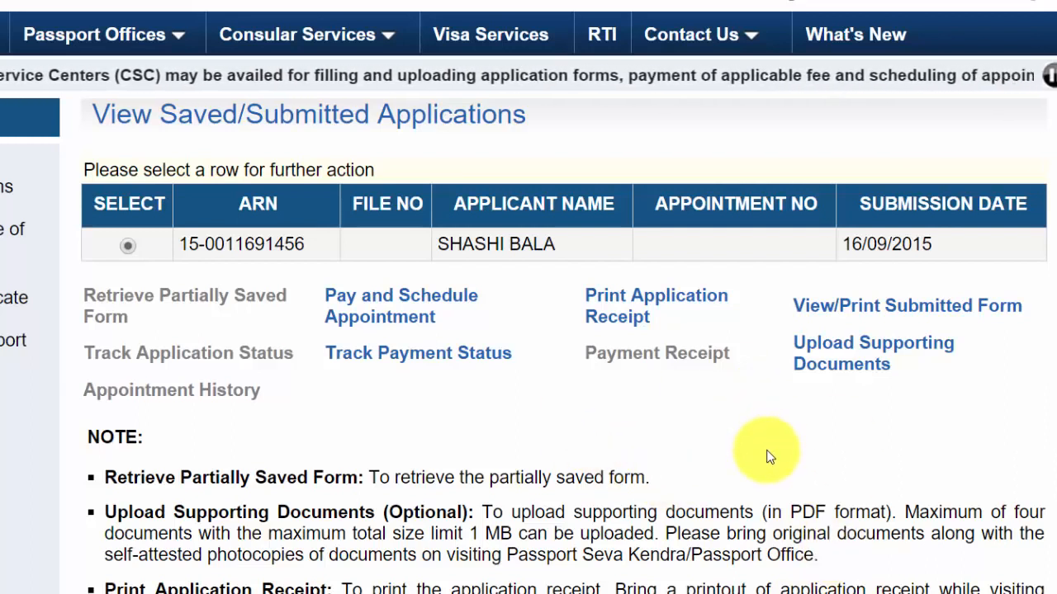
{"action": "left_click", "coordinate": [412, 321]}
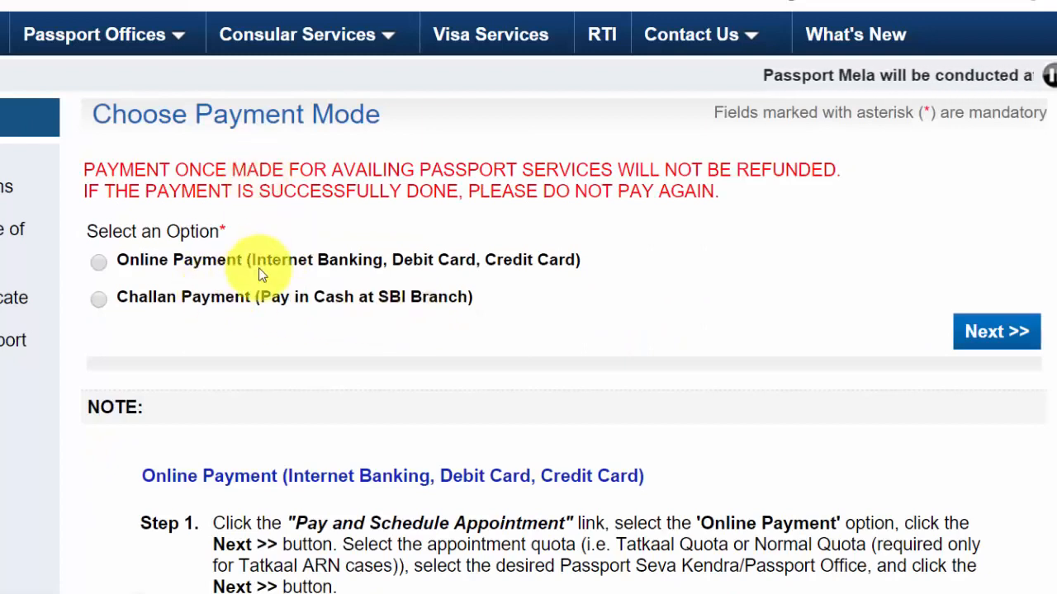
Choose Online Payment as the fee payment mode and proceed to the next step
{"action": "left_click", "coordinate": [99, 263]}
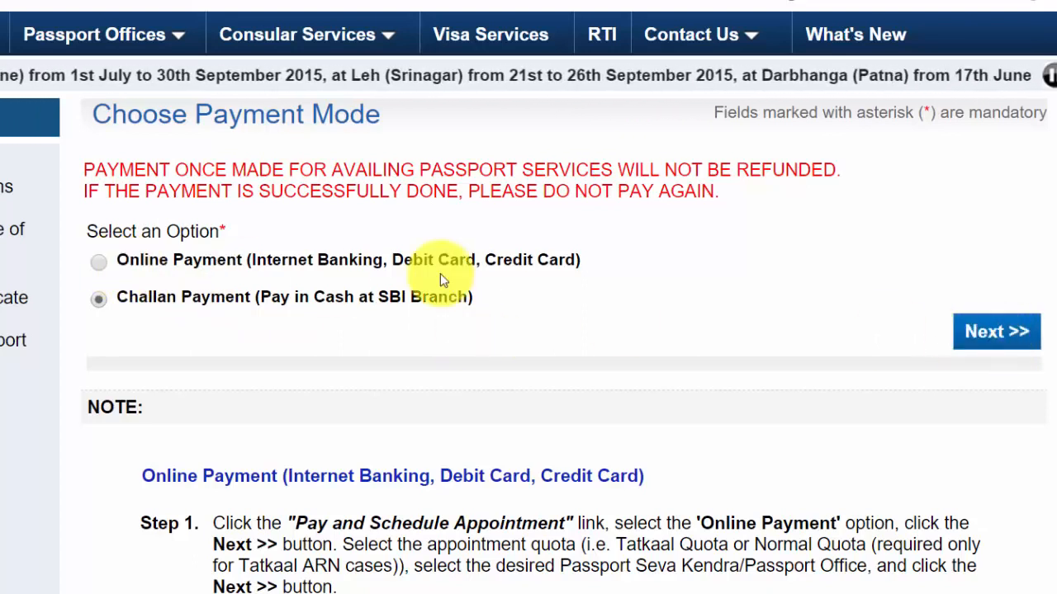
{"action": "left_click", "coordinate": [99, 263]}
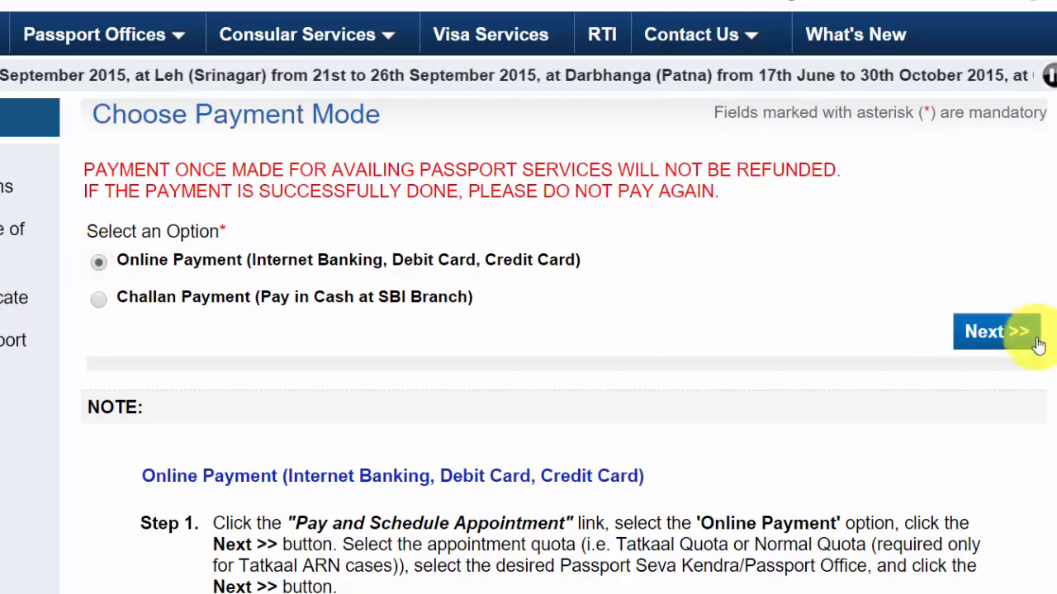
{"action": "left_click", "coordinate": [995, 333]}
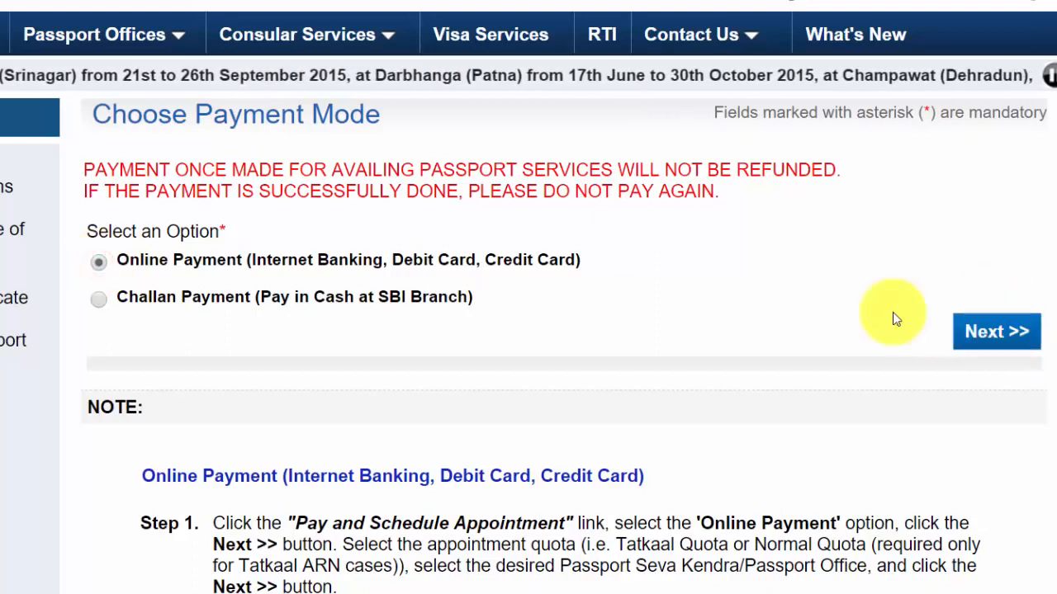
Go back from the technical-problem error page and open Download e-Form from the Services sidebar
{"action": "left_click", "coordinate": [394, 234]}
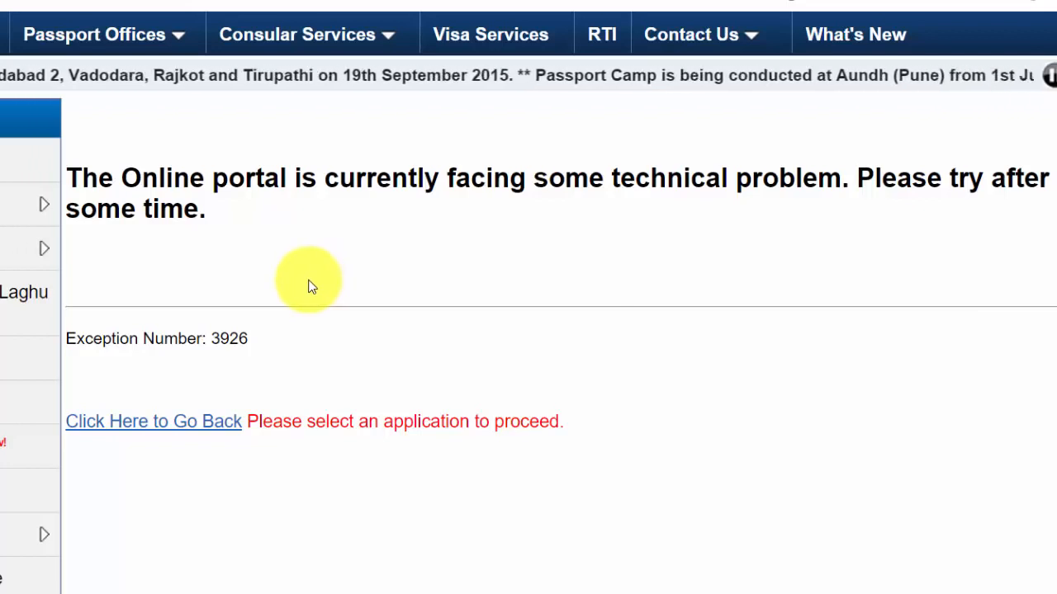
{"action": "left_click", "coordinate": [144, 429]}
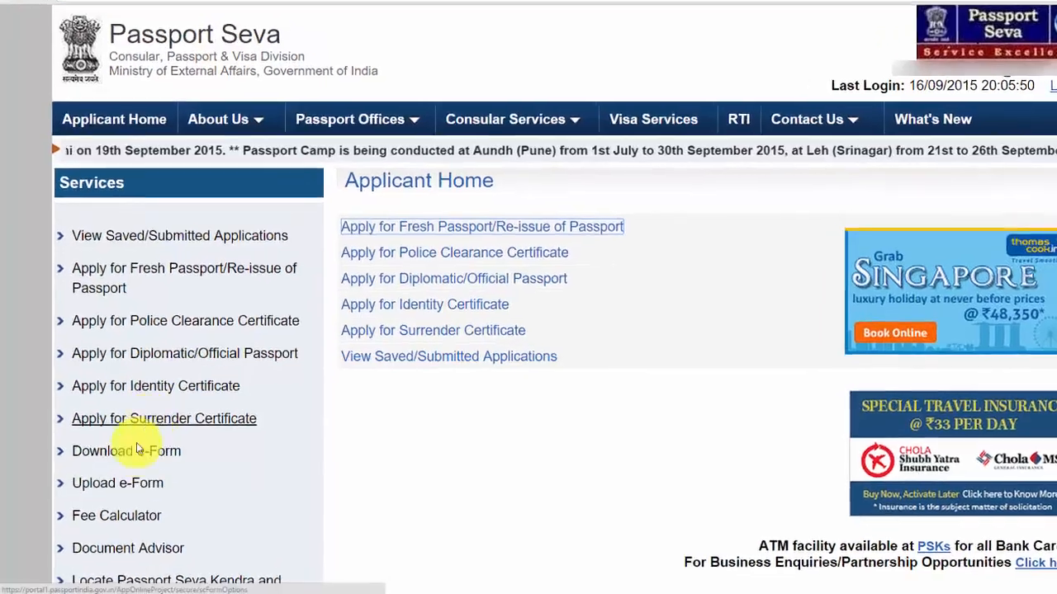
{"action": "mouse_move", "coordinate": [154, 461]}
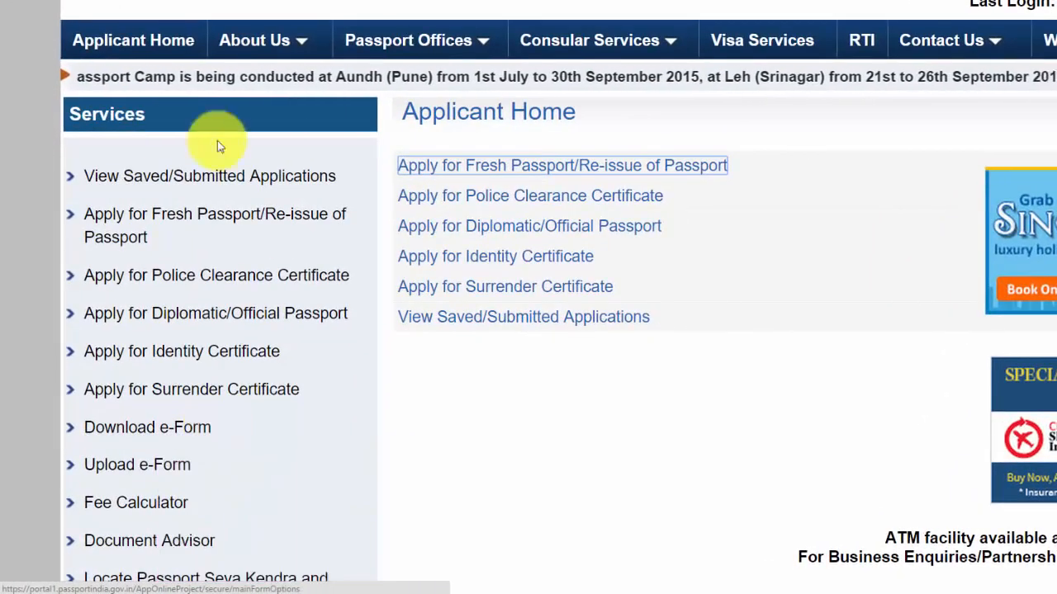
{"action": "mouse_move", "coordinate": [170, 432]}
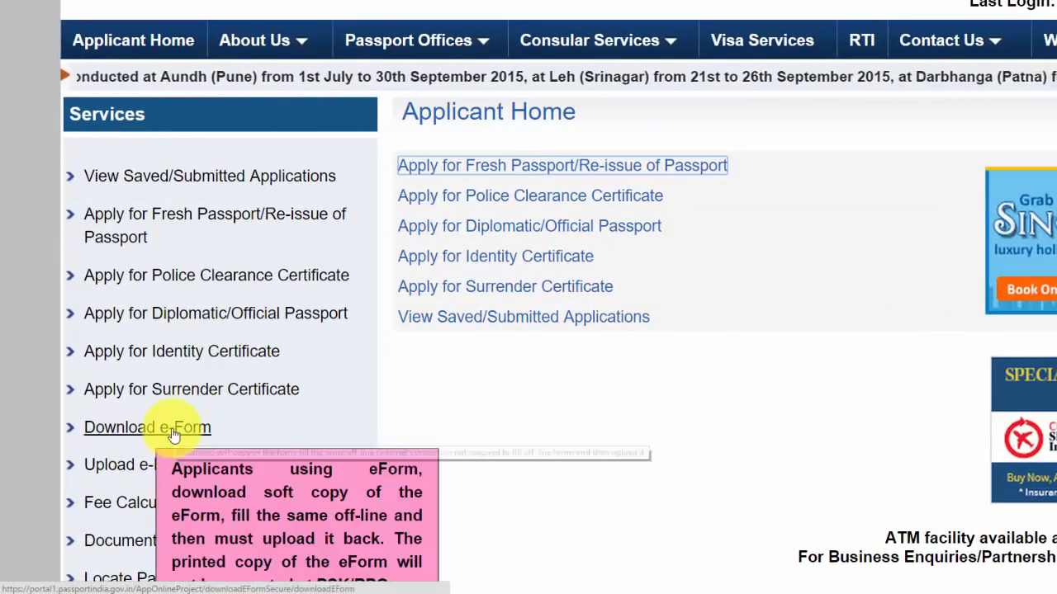
{"action": "left_click", "coordinate": [201, 428]}
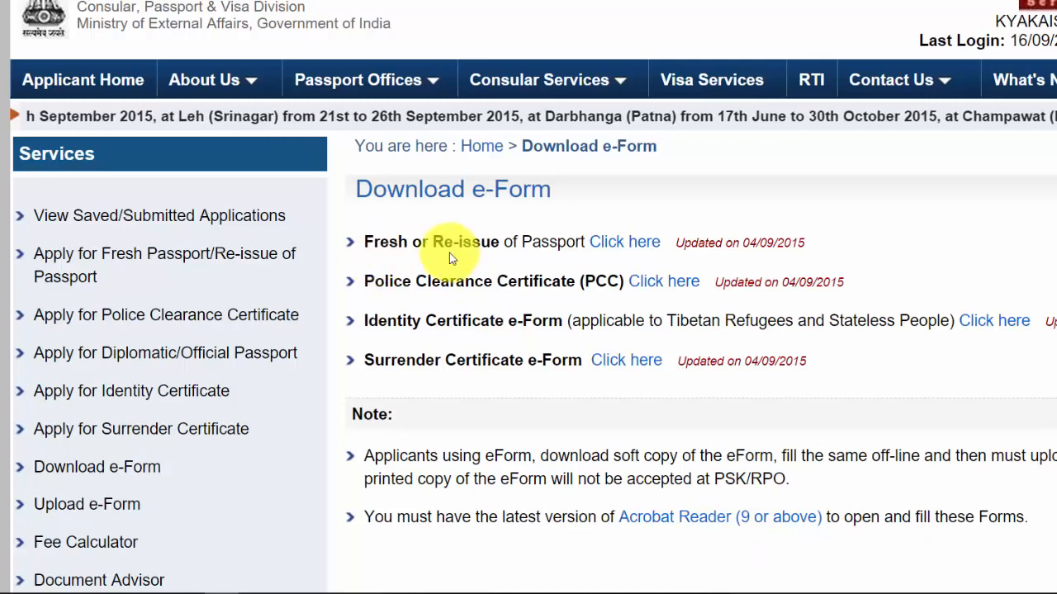
Download the fresh passport e-form zip, replace the existing copy, and open the zip
{"action": "left_click", "coordinate": [640, 248]}
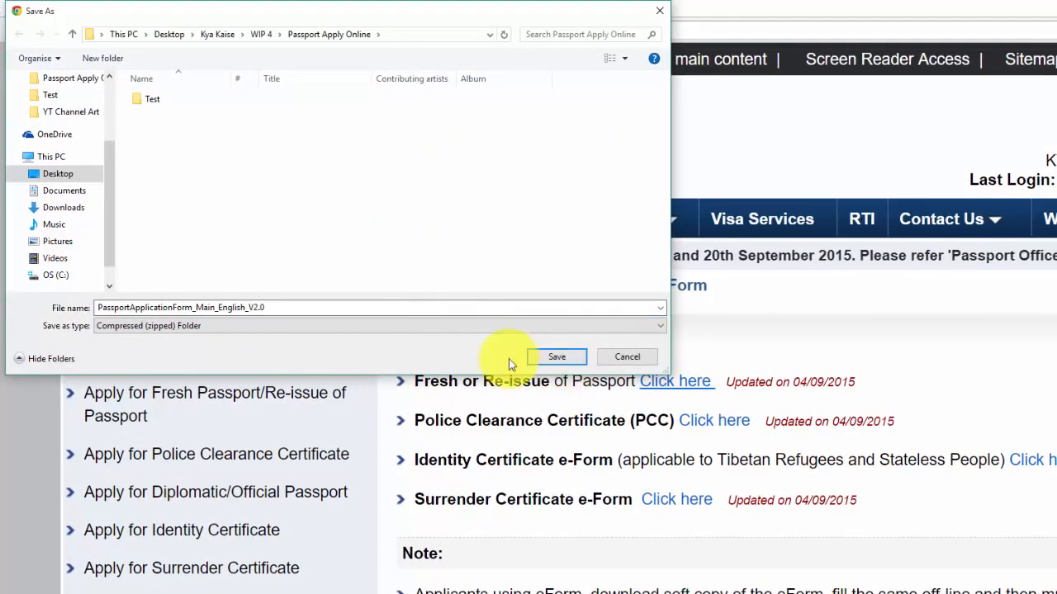
{"action": "left_click", "coordinate": [558, 357]}
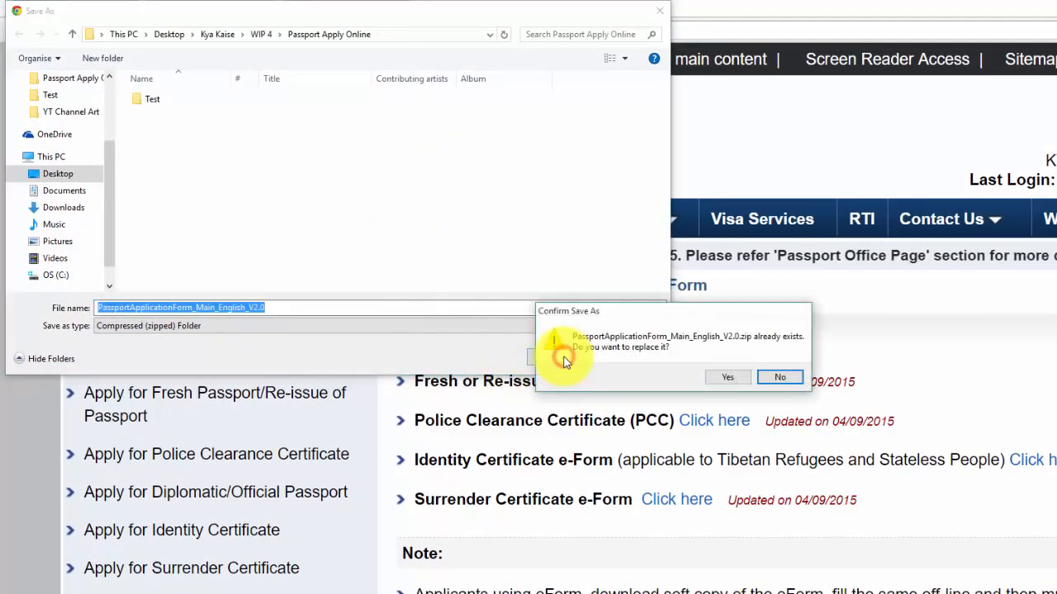
{"action": "left_click", "coordinate": [728, 378]}
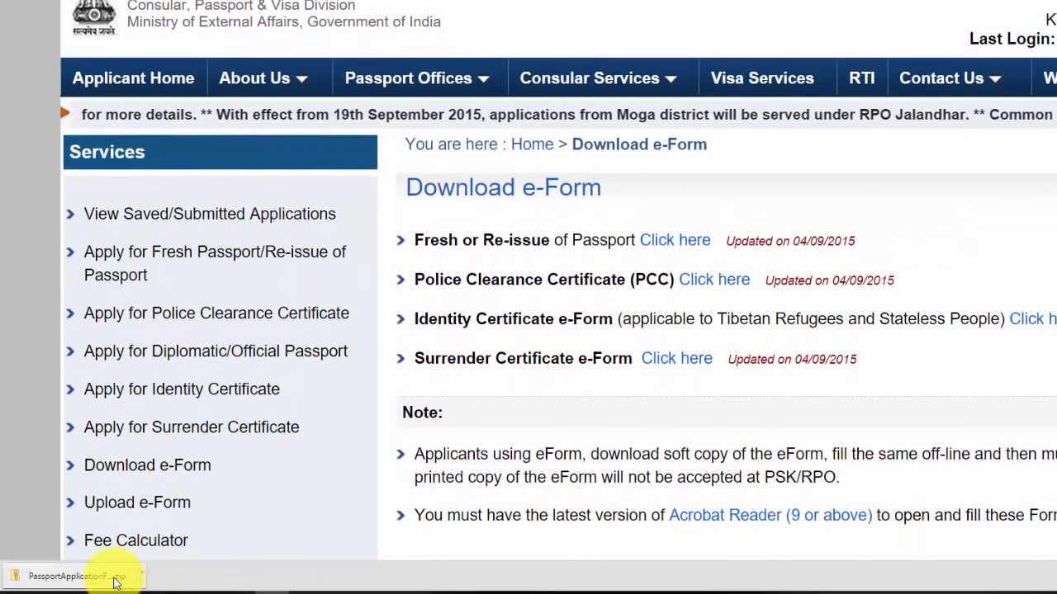
{"action": "left_click", "coordinate": [116, 583]}
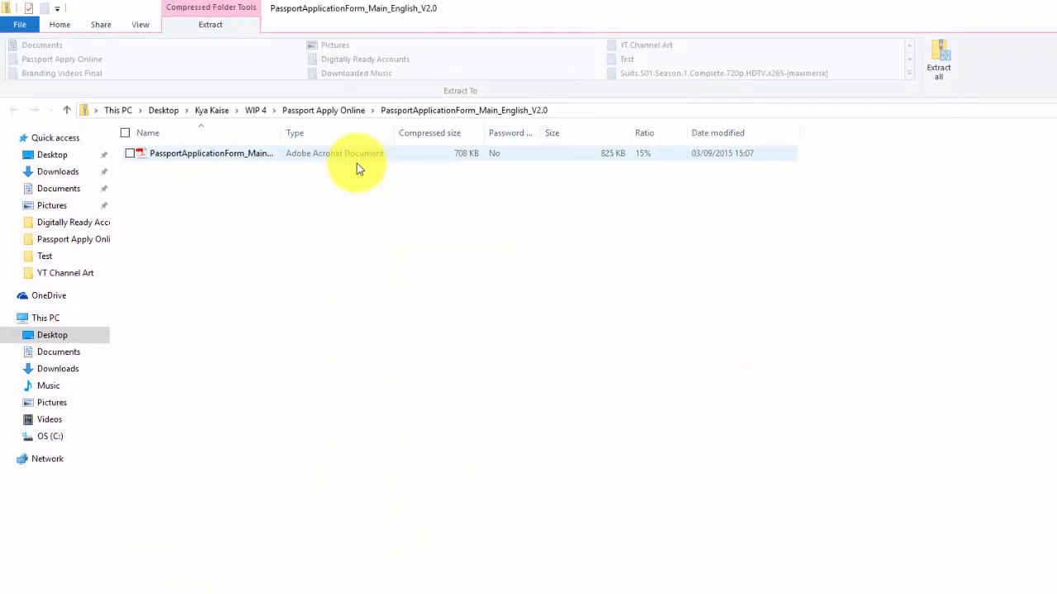
Open PassportApplicationForm_Main_English_V2.0.pdf from the downloaded zip
{"action": "double_click", "coordinate": [239, 159]}
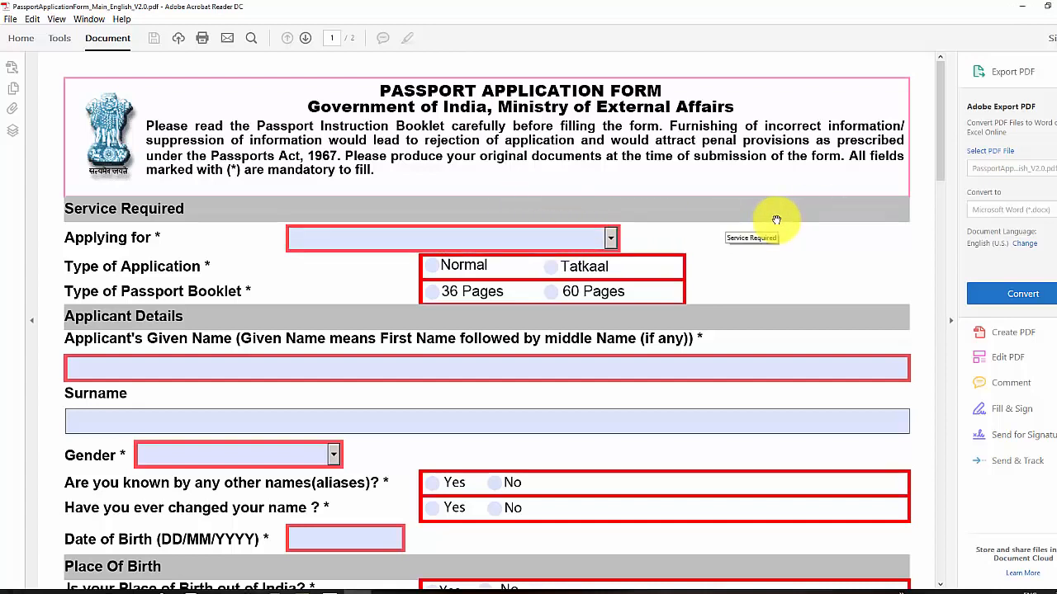
Fill in Fresh Passport, Normal application type, the 36 Pages booklet and the applicant's given name
{"action": "left_click", "coordinate": [452, 239]}
{"action": "left_click", "coordinate": [543, 260]}
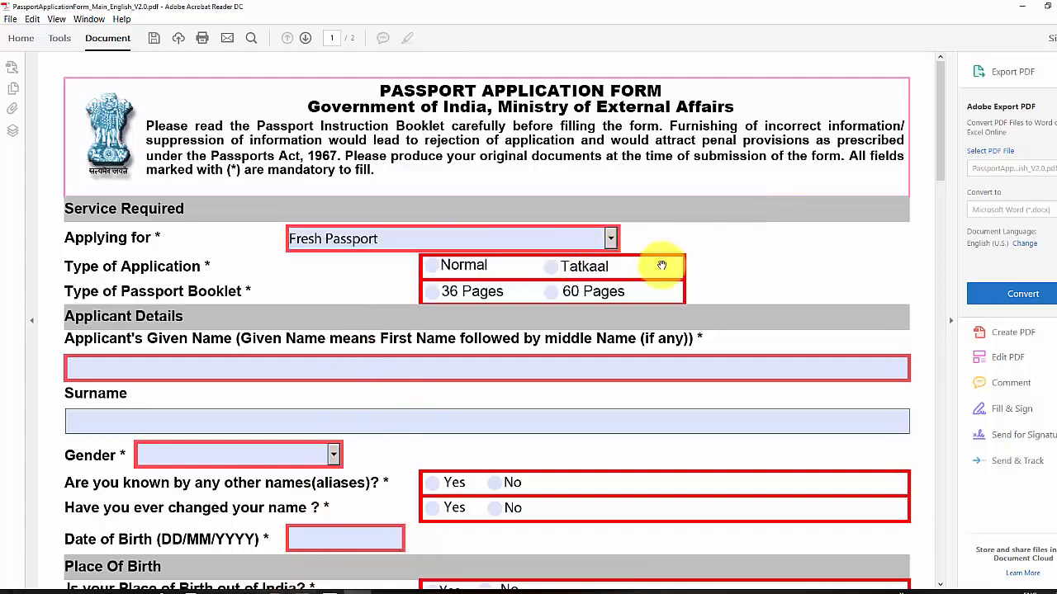
{"action": "left_click", "coordinate": [433, 269]}
{"action": "left_click", "coordinate": [433, 291]}
{"action": "left_click", "coordinate": [352, 367]}
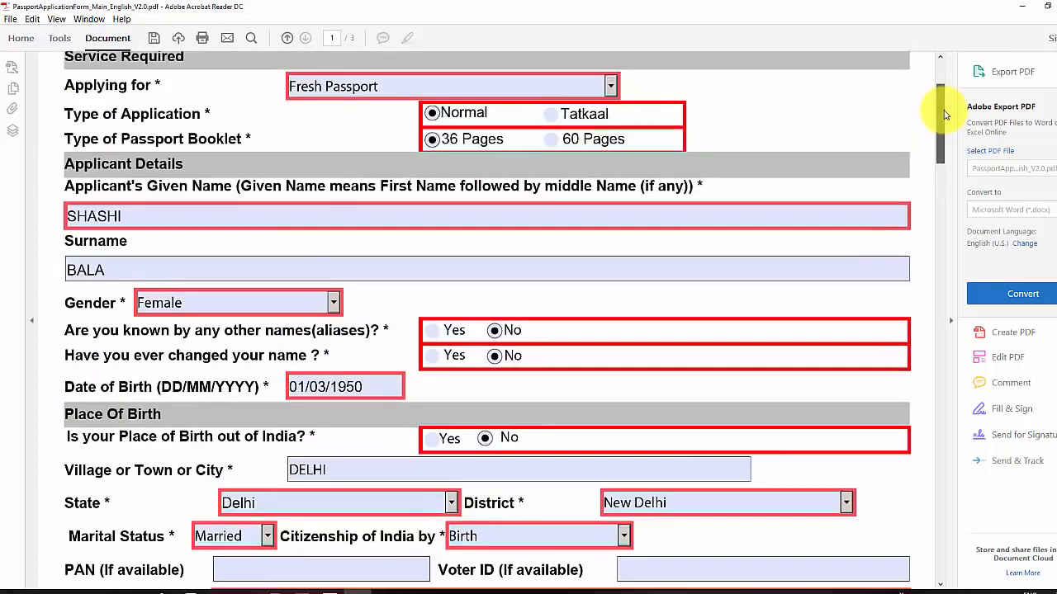
{"action": "scroll", "coordinate": [936, 66], "scroll_direction": "up", "scroll_amount": 3}
{"action": "scroll", "coordinate": [933, 94], "scroll_direction": "down", "scroll_amount": 5}
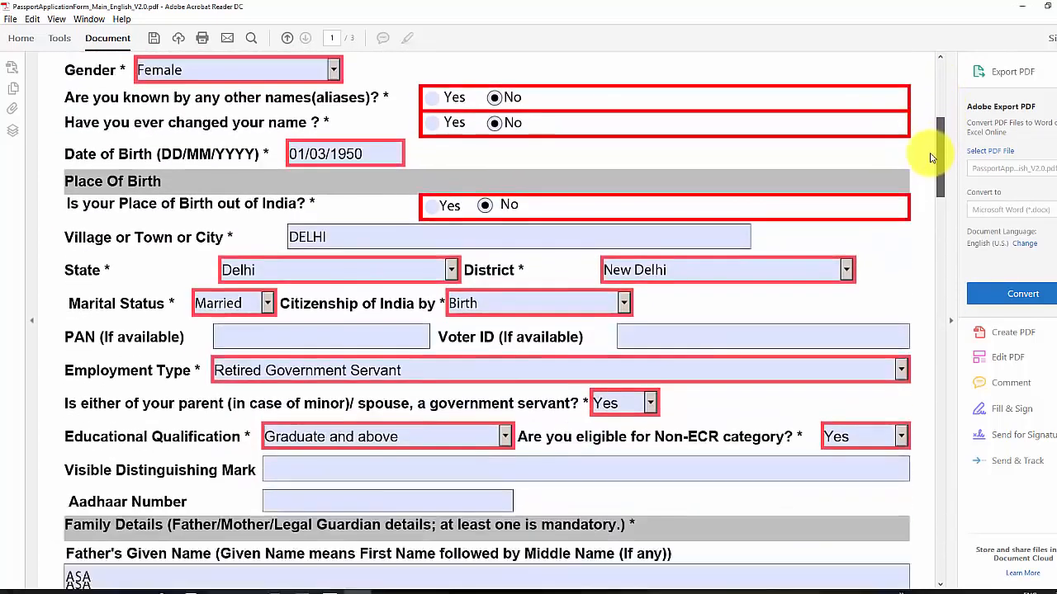
{"action": "left_click_drag", "start_coordinate": [931, 157], "coordinate": [927, 422]}
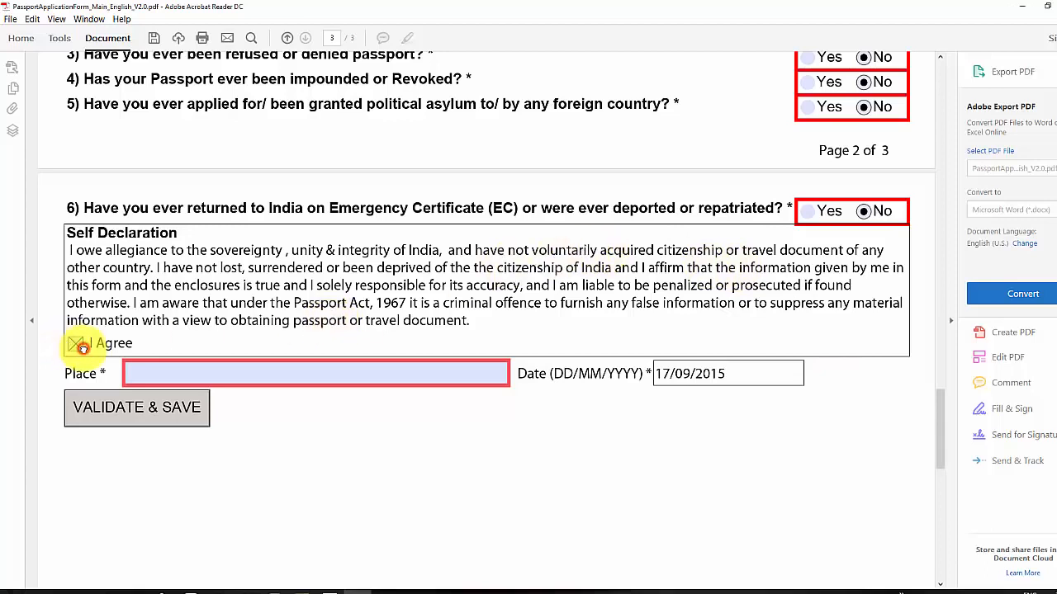
Enter Place NEW DELHI, validate, and save the data as PassportApplicationForm_Main_English_V2.0_data.xml
{"action": "left_click", "coordinate": [172, 378]}
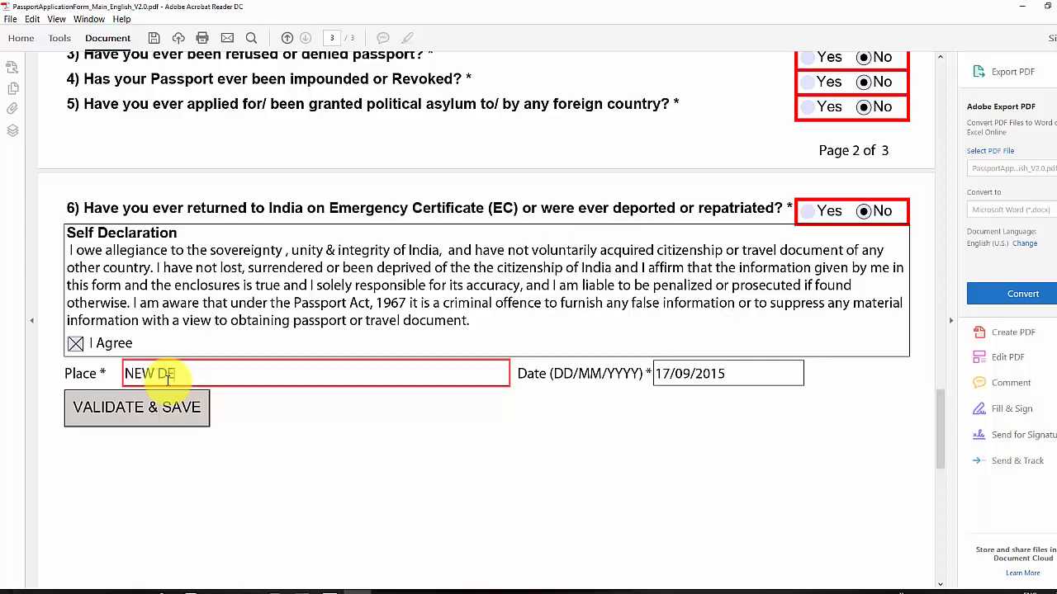
{"action": "left_click", "coordinate": [183, 422]}
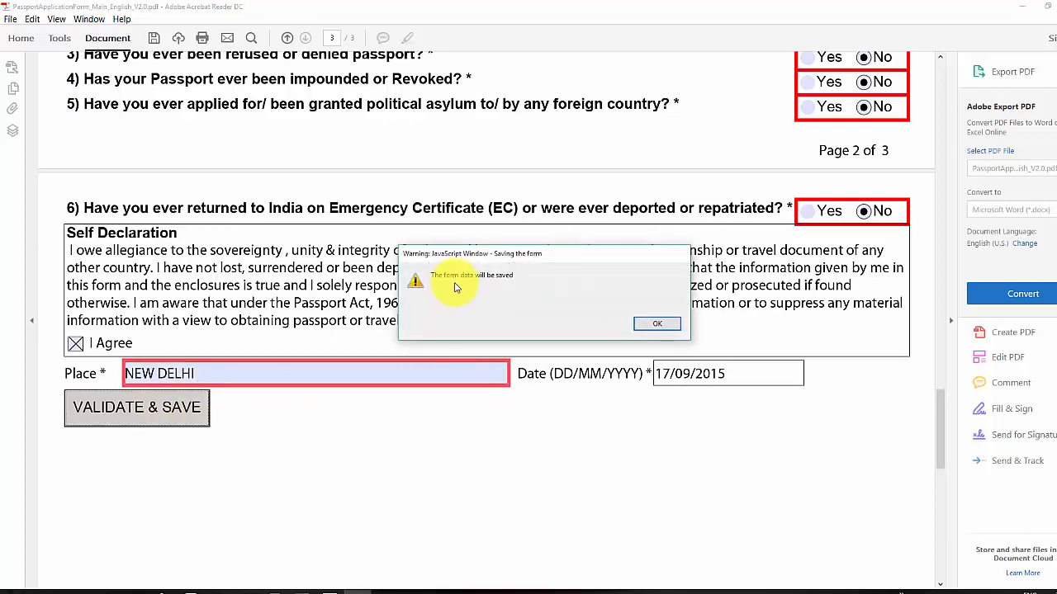
{"action": "left_click", "coordinate": [656, 323]}
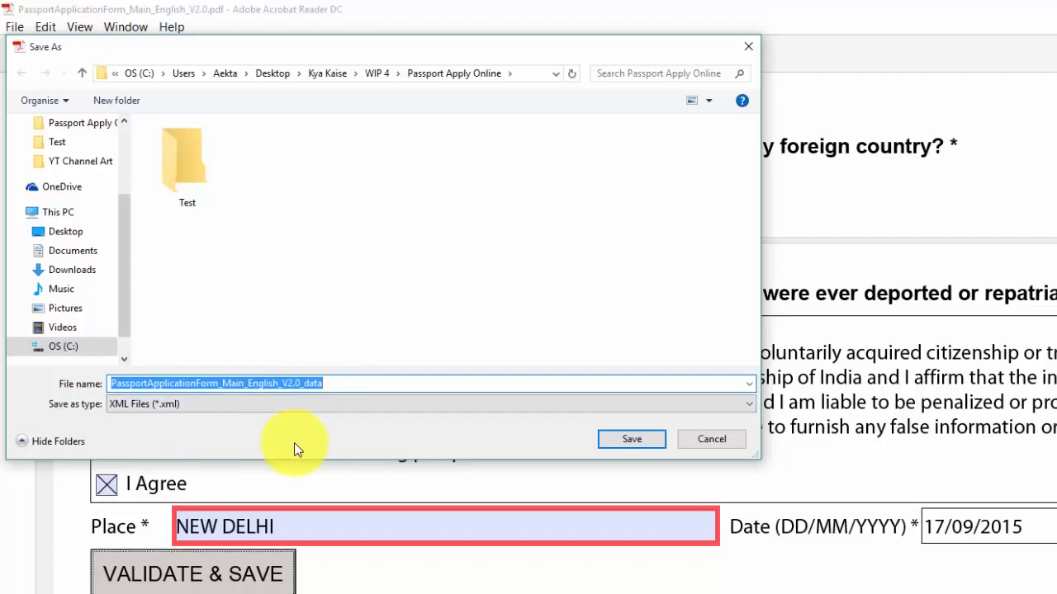
{"action": "left_click", "coordinate": [625, 444]}
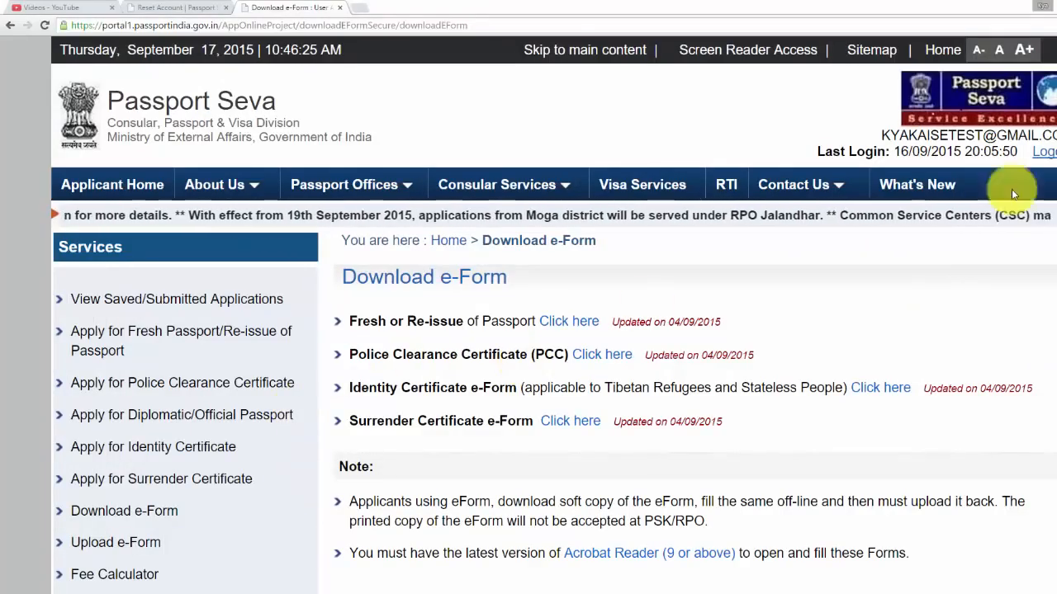
Go to the Upload e-Form page
{"action": "scroll", "coordinate": [553, 331], "scroll_direction": "down", "scroll_amount": 2}
{"action": "scroll", "coordinate": [492, 183], "scroll_direction": "down", "scroll_amount": 5}
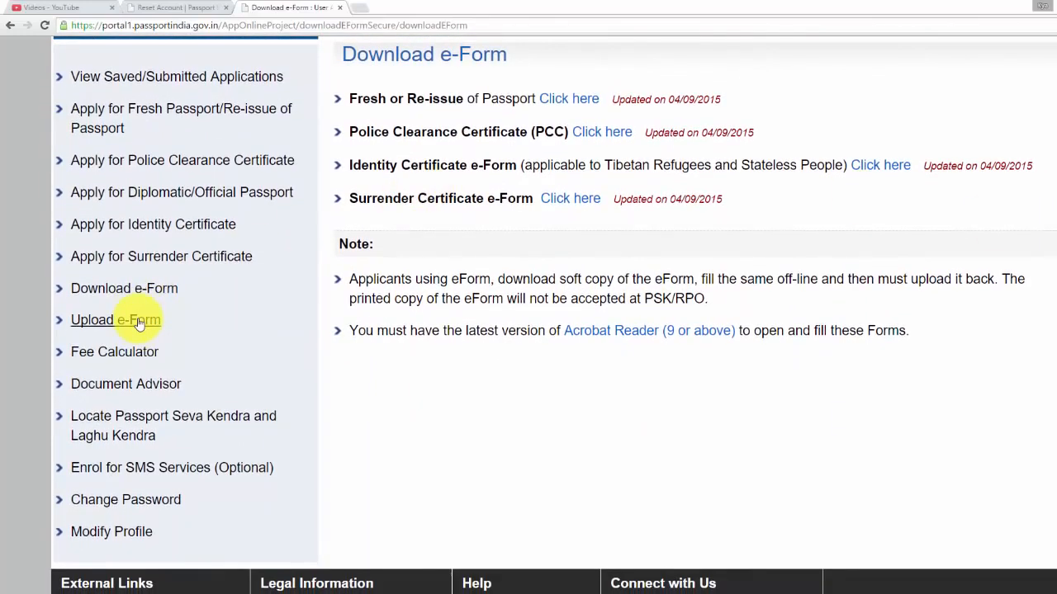
{"action": "left_click", "coordinate": [139, 324]}
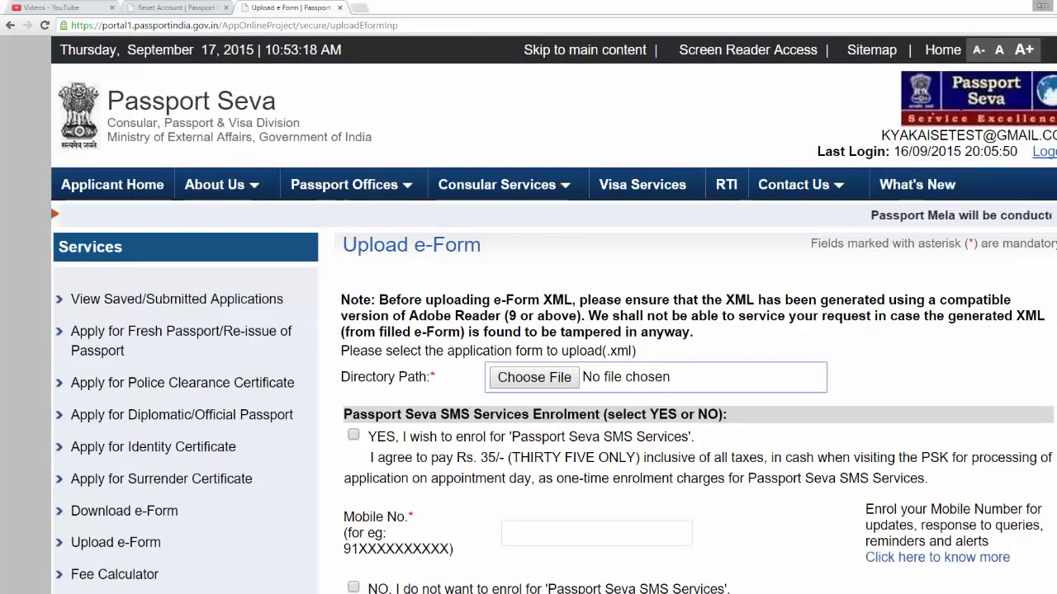
Attach PassportApplicationForm_Main_English_V2.0_data.xml as the e-form to upload
{"action": "scroll", "coordinate": [1053, 205], "scroll_direction": "down", "scroll_amount": 2}
{"action": "scroll", "coordinate": [553, 330], "scroll_direction": "down", "scroll_amount": 3}
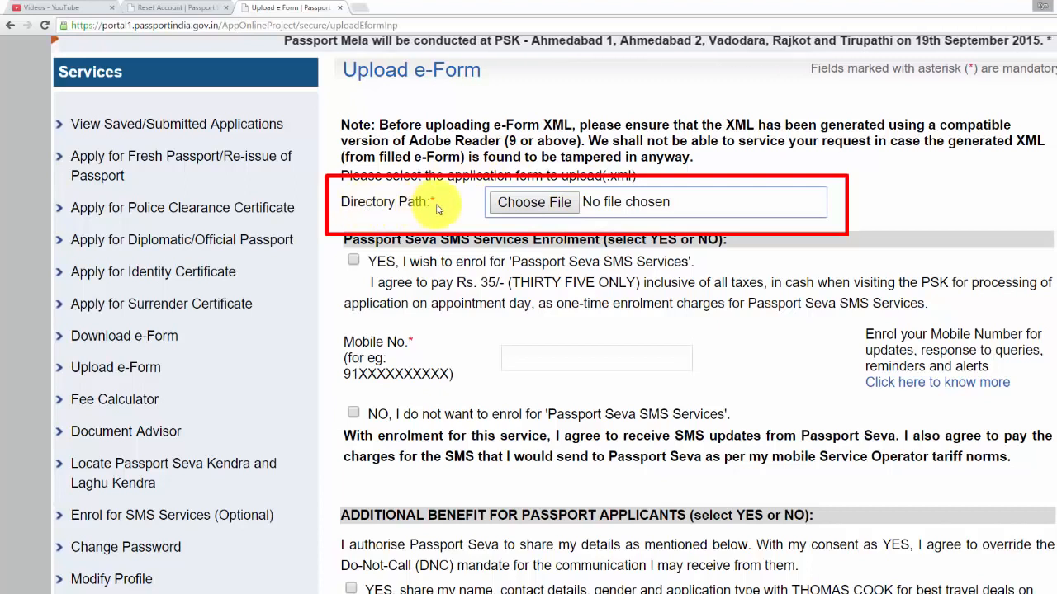
{"action": "left_click", "coordinate": [551, 205]}
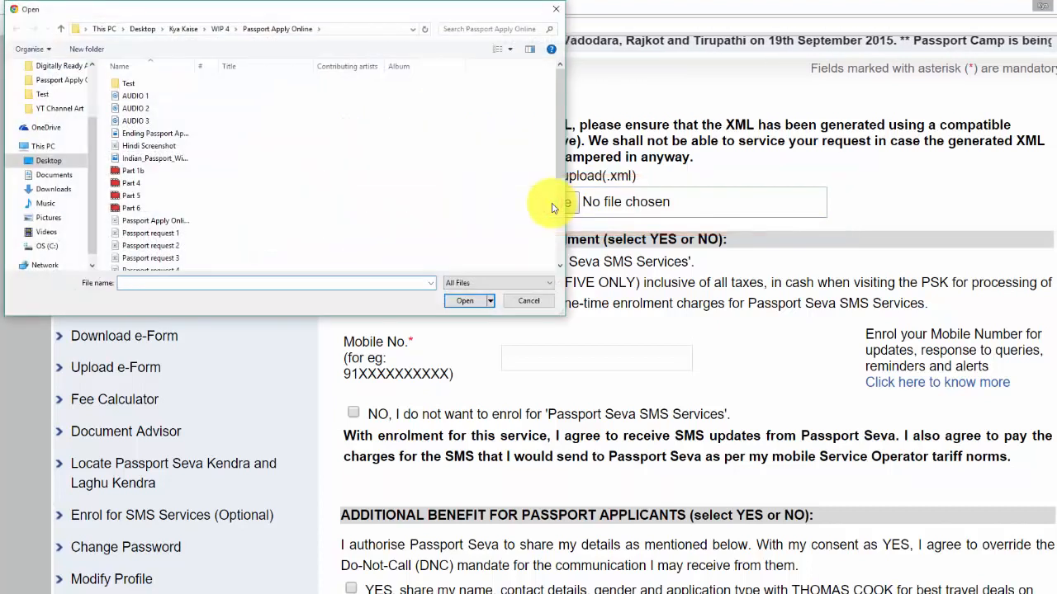
{"action": "left_click_drag", "start_coordinate": [562, 128], "coordinate": [560, 223]}
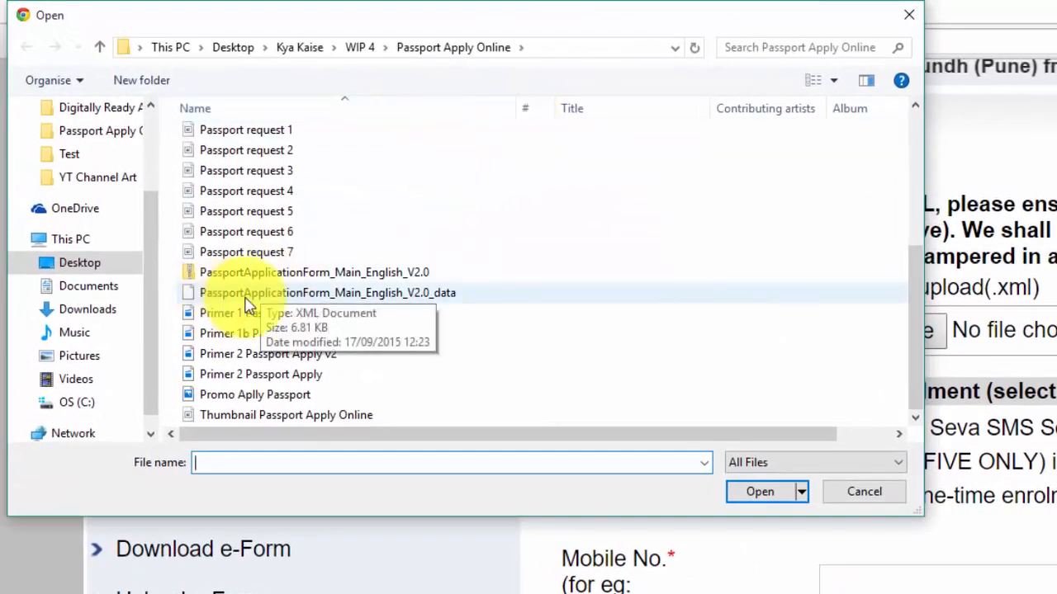
{"action": "left_click", "coordinate": [438, 303]}
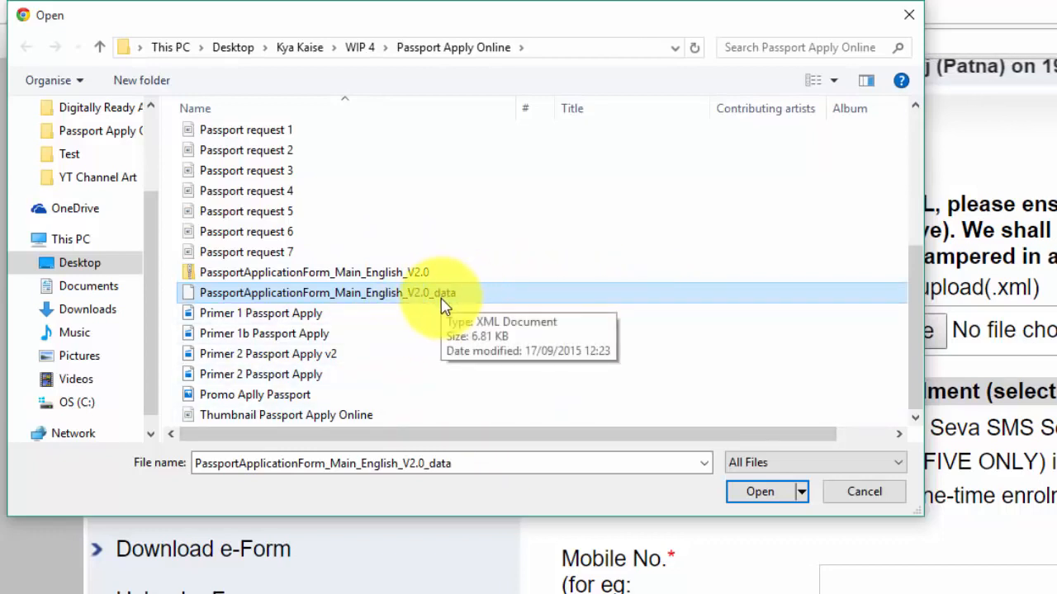
{"action": "left_click", "coordinate": [760, 498]}
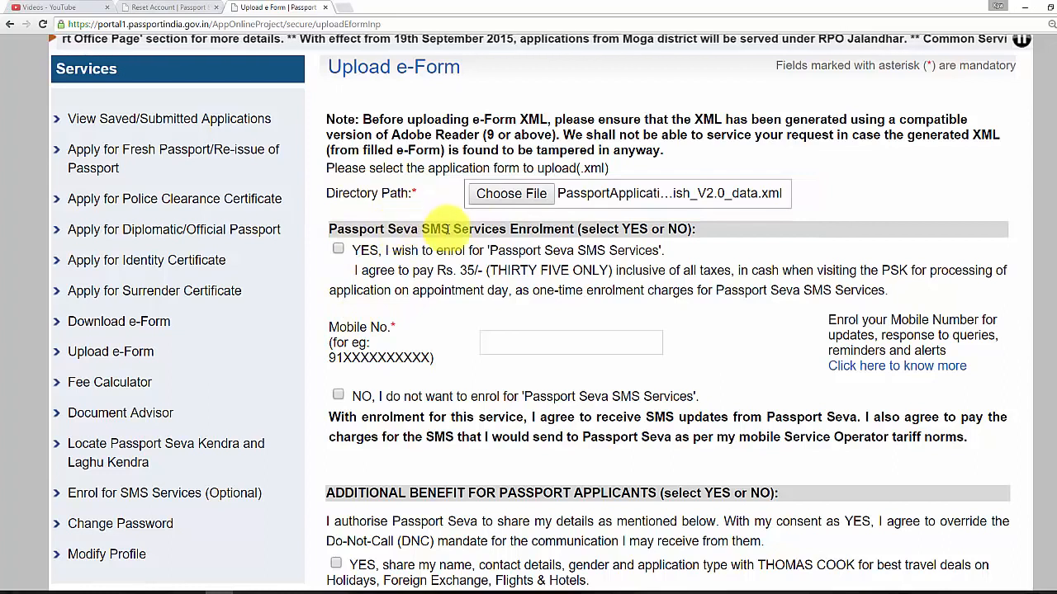
Decline SMS services and Thomas Cook and Chola-MS data sharing, then upload and confirm the e-form
{"action": "left_click", "coordinate": [338, 395]}
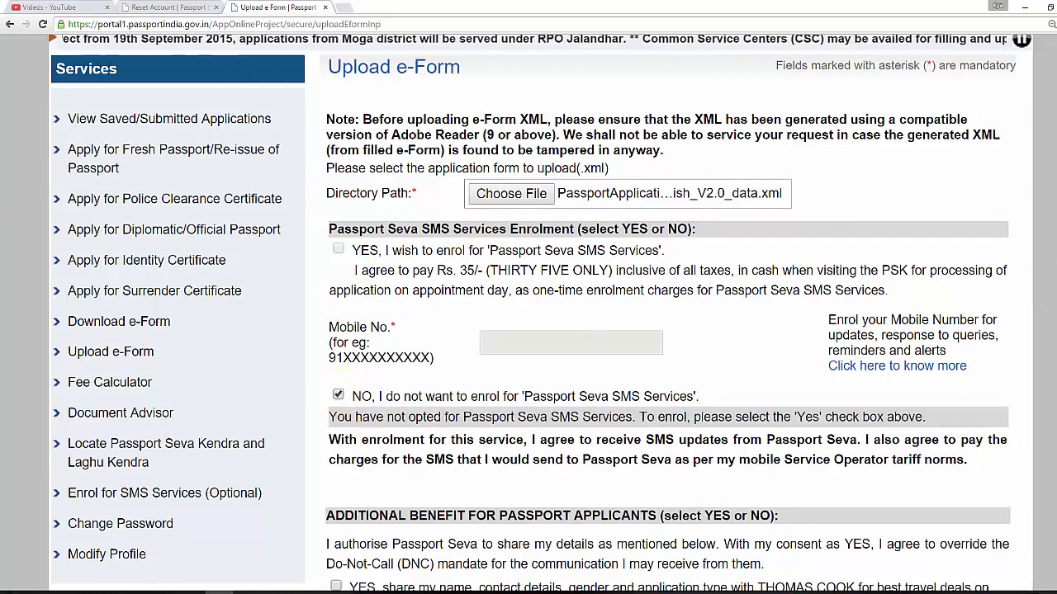
{"action": "scroll", "coordinate": [495, 330], "scroll_direction": "down", "scroll_amount": 3}
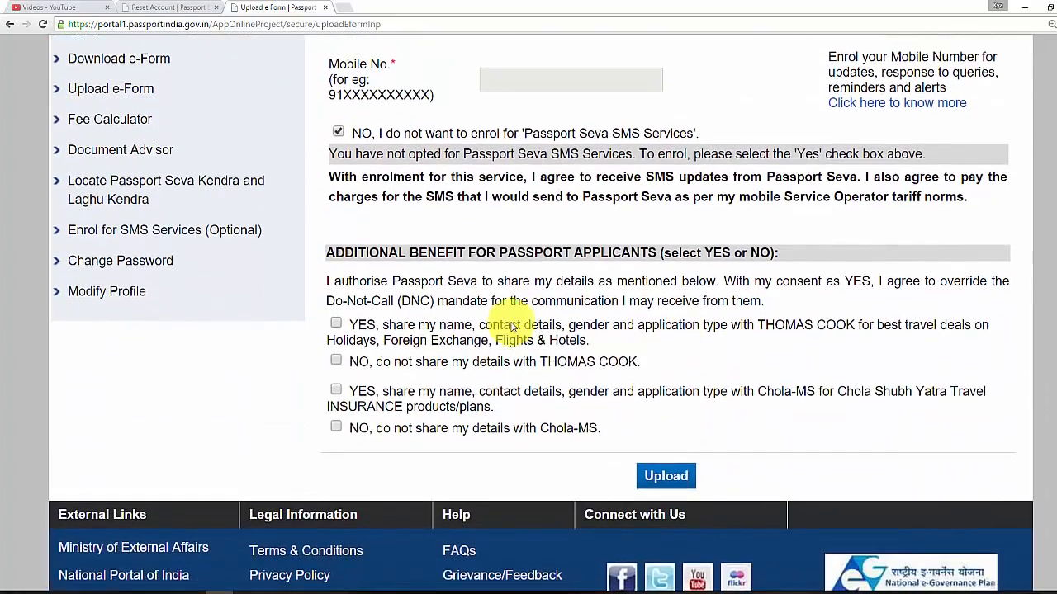
{"action": "left_click", "coordinate": [336, 362]}
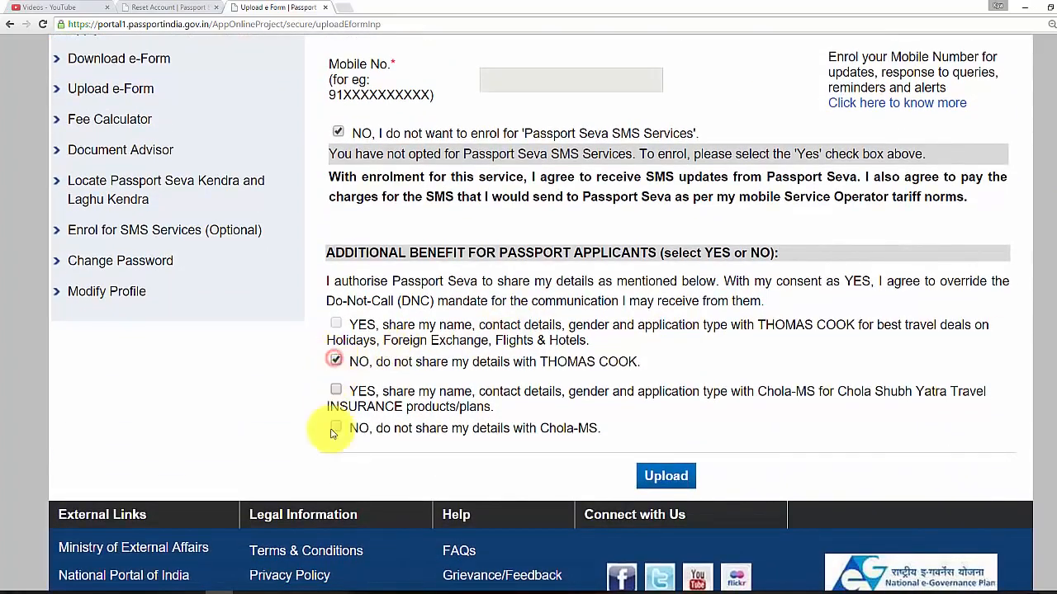
{"action": "left_click", "coordinate": [334, 429]}
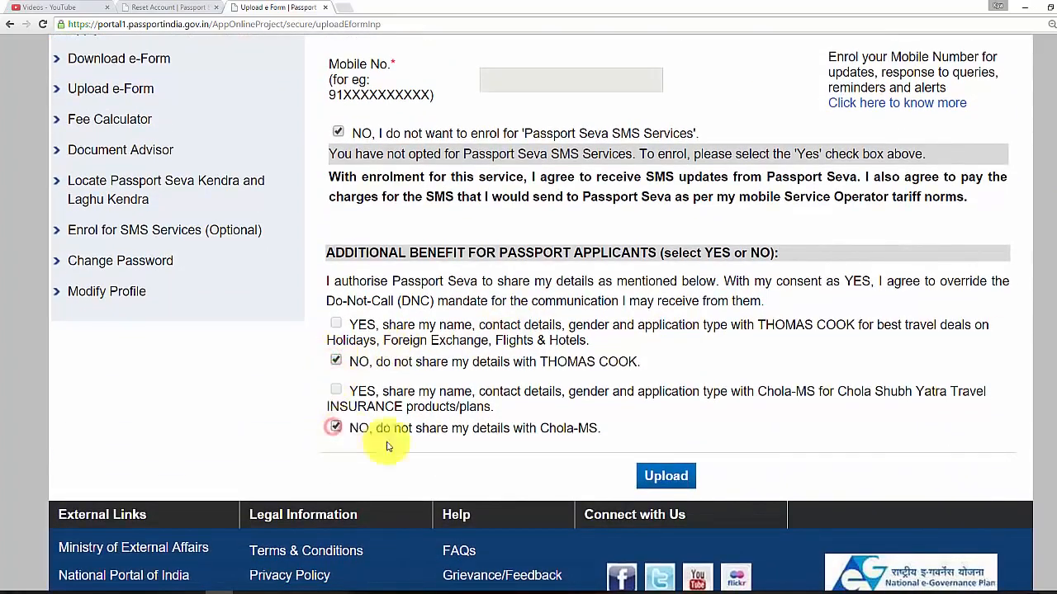
{"action": "left_click", "coordinate": [655, 477]}
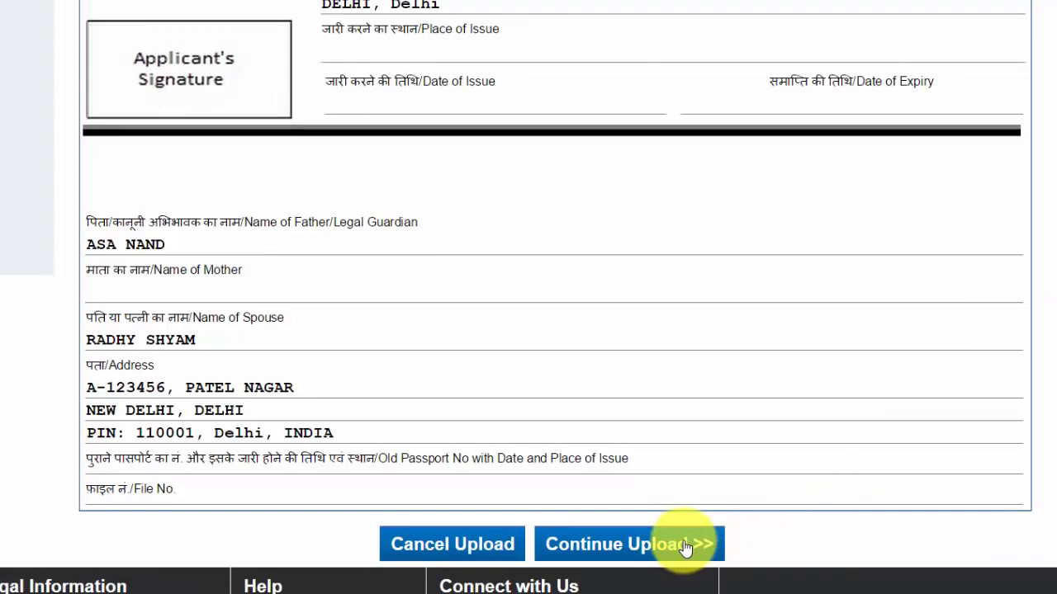
{"action": "left_click", "coordinate": [685, 545]}
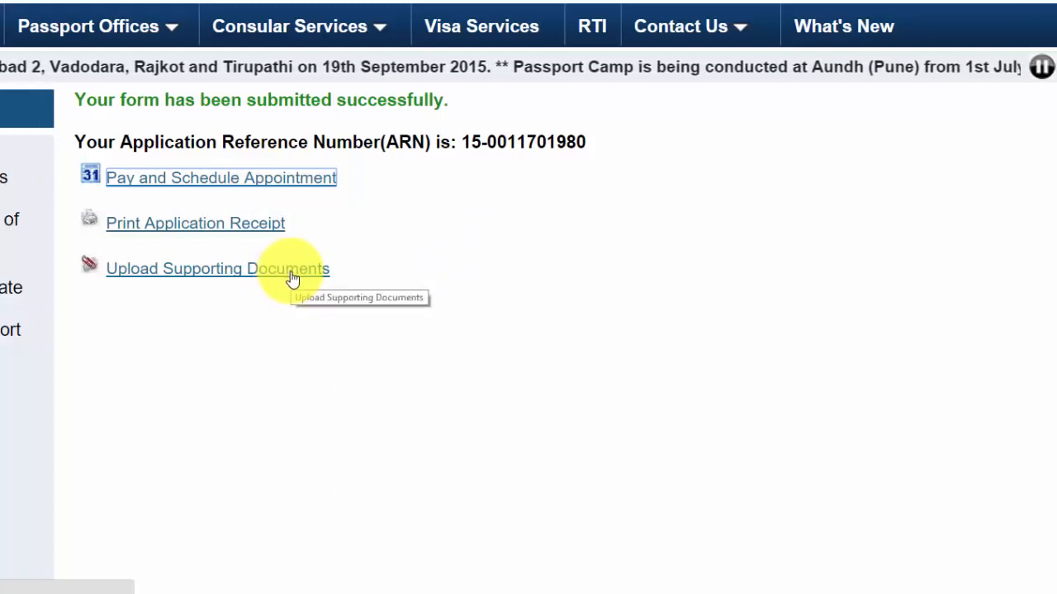
Open the Print Application Receipt and review the applicant details showing payment Not paid
{"action": "left_click", "coordinate": [229, 231]}
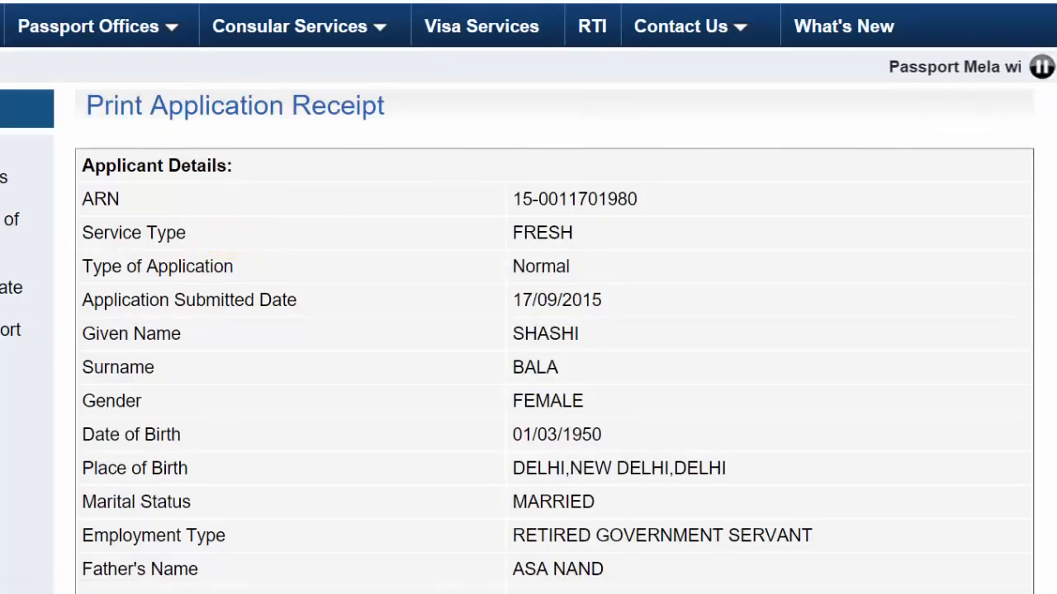
{"action": "scroll", "coordinate": [528, 330], "scroll_direction": "down", "scroll_amount": 5}
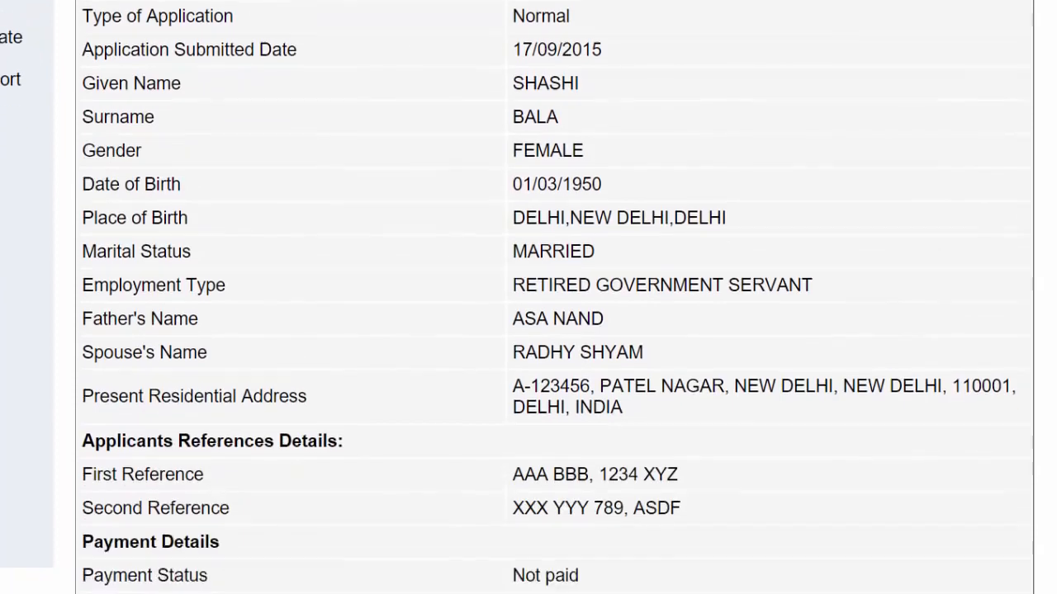
{"action": "scroll", "coordinate": [478, 350], "scroll_direction": "down", "scroll_amount": 1}
{"action": "scroll", "coordinate": [479, 350], "scroll_direction": "up", "scroll_amount": 1}
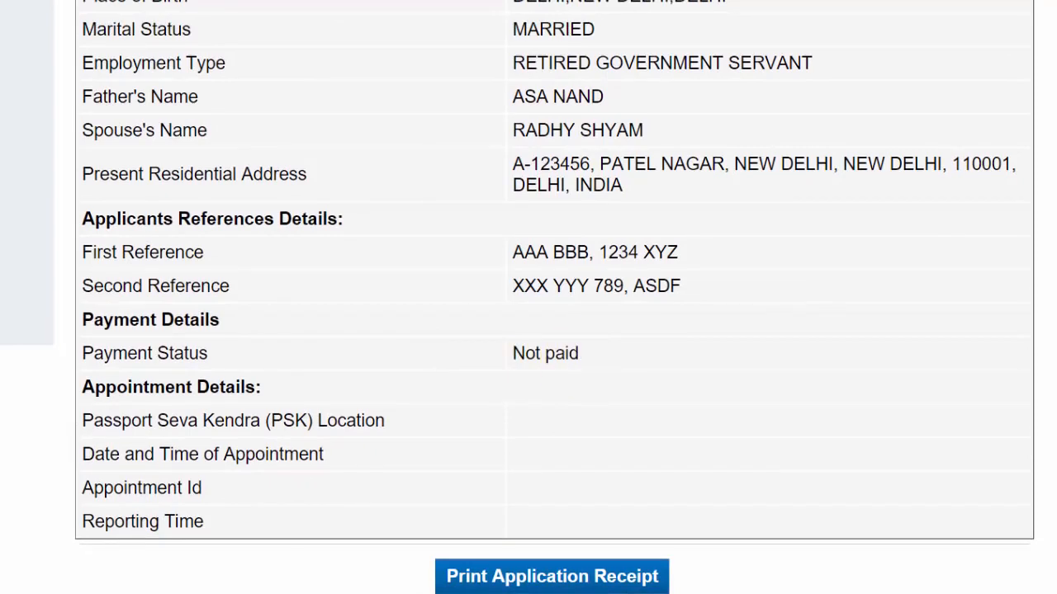
{"action": "scroll", "coordinate": [529, 297], "scroll_direction": "up", "scroll_amount": 5}
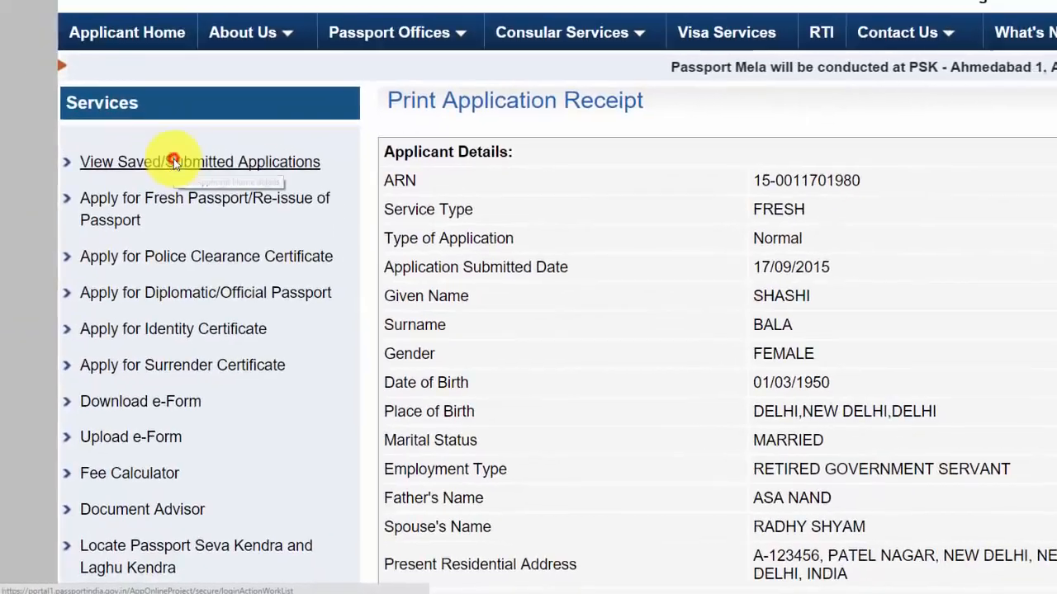
Open View Saved/Submitted Applications and select the application from 17/09/2015
{"action": "left_click", "coordinate": [173, 161]}
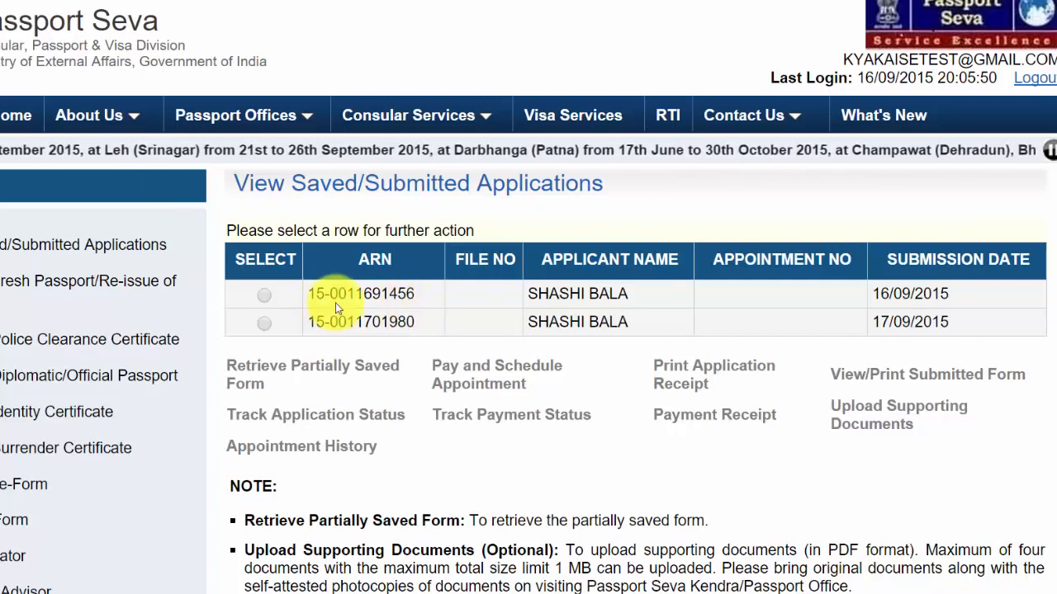
{"action": "left_click", "coordinate": [265, 324]}
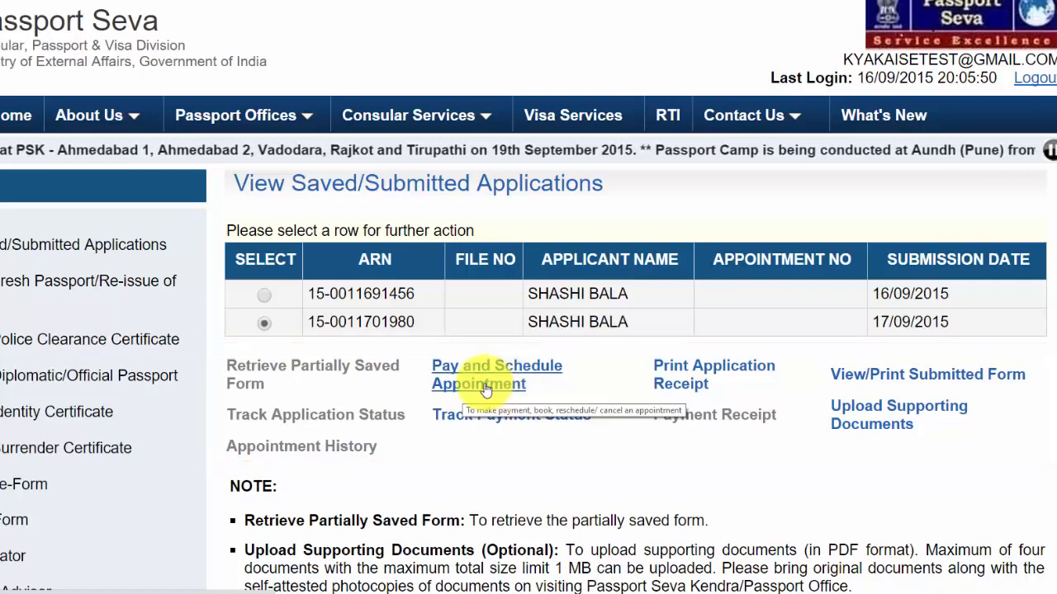
Pay and schedule the selected application using Online Payment as the payment mode
{"action": "left_click", "coordinate": [486, 386]}
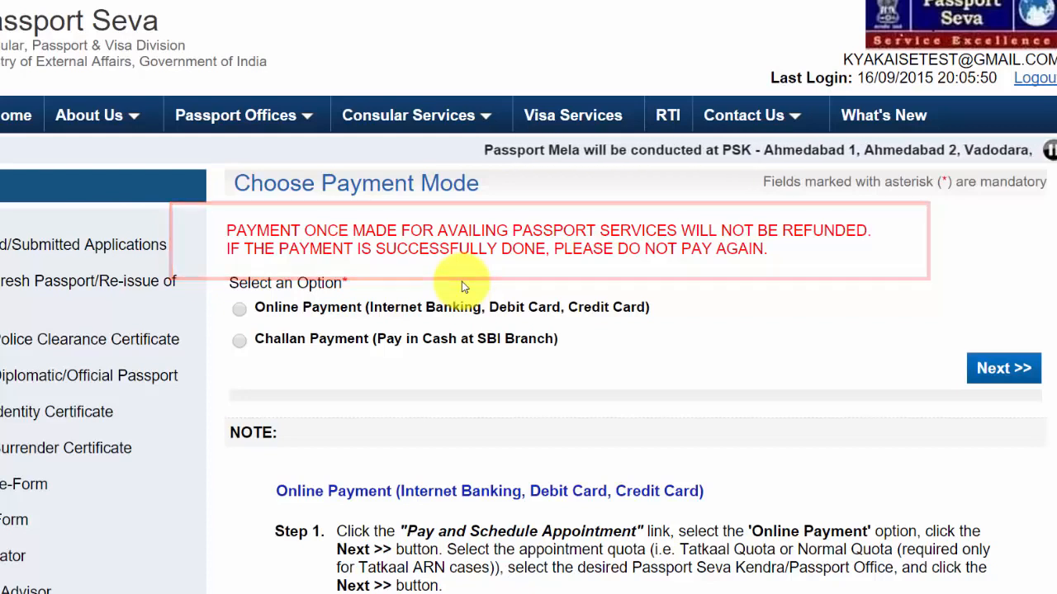
{"action": "left_click", "coordinate": [238, 309]}
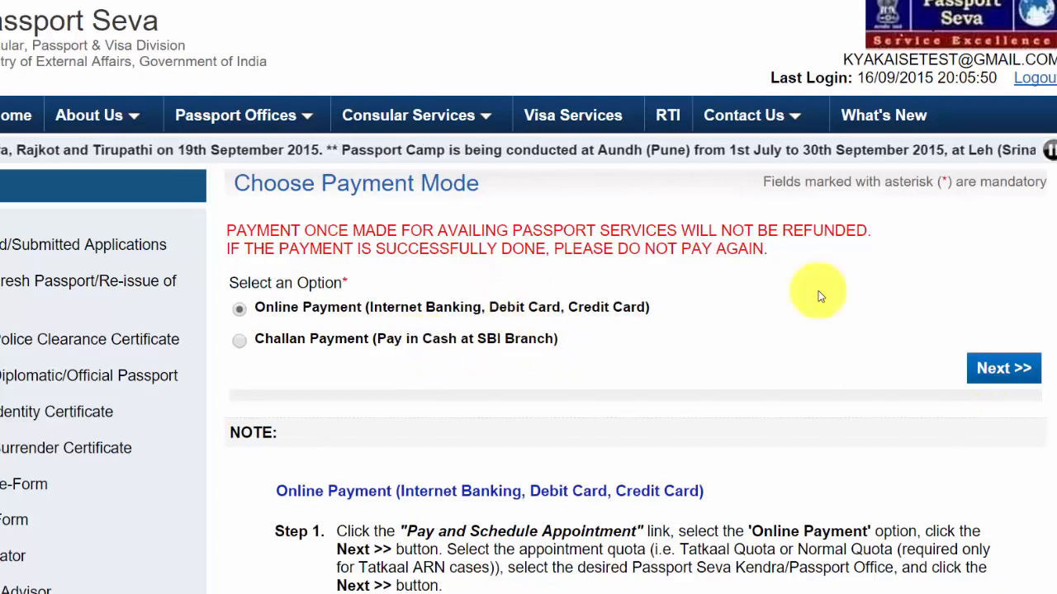
{"action": "left_click", "coordinate": [995, 373]}
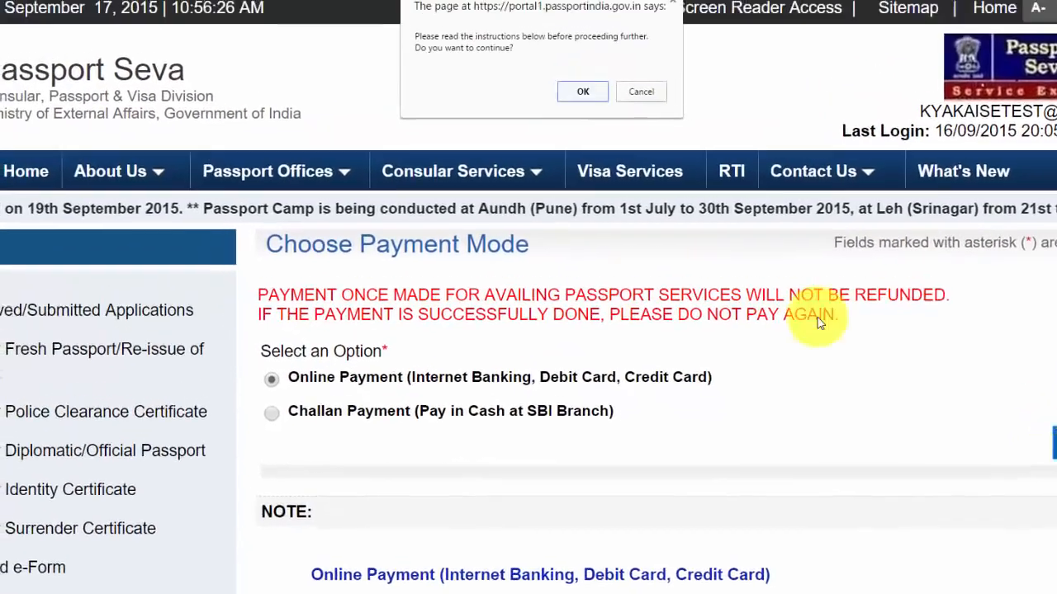
{"action": "left_click", "coordinate": [582, 90]}
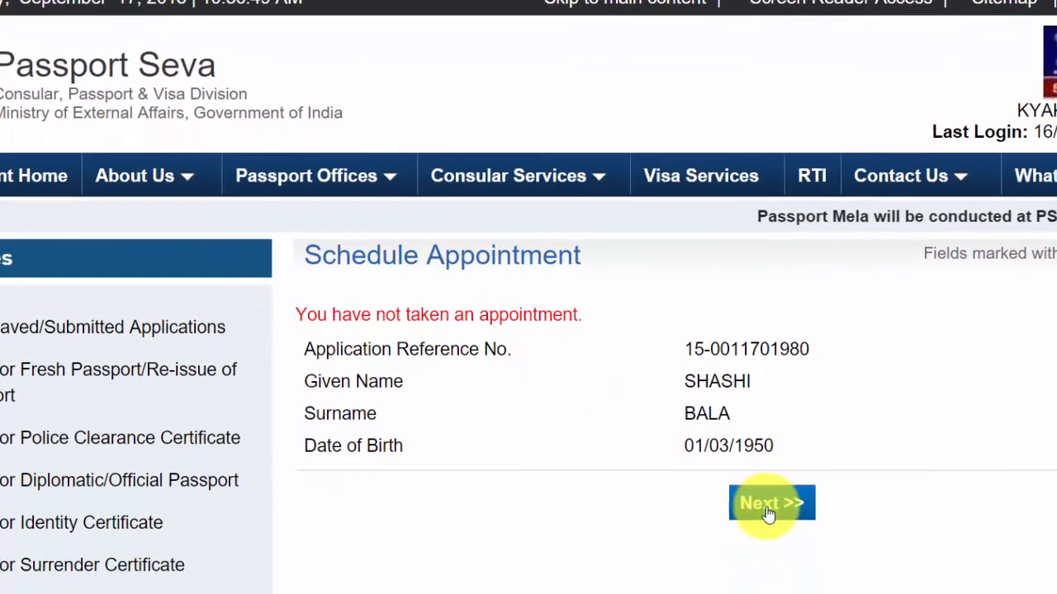
Choose PSK Herald House - ITO as the Delhi centre and submit it with the captcha
{"action": "left_click", "coordinate": [768, 513]}
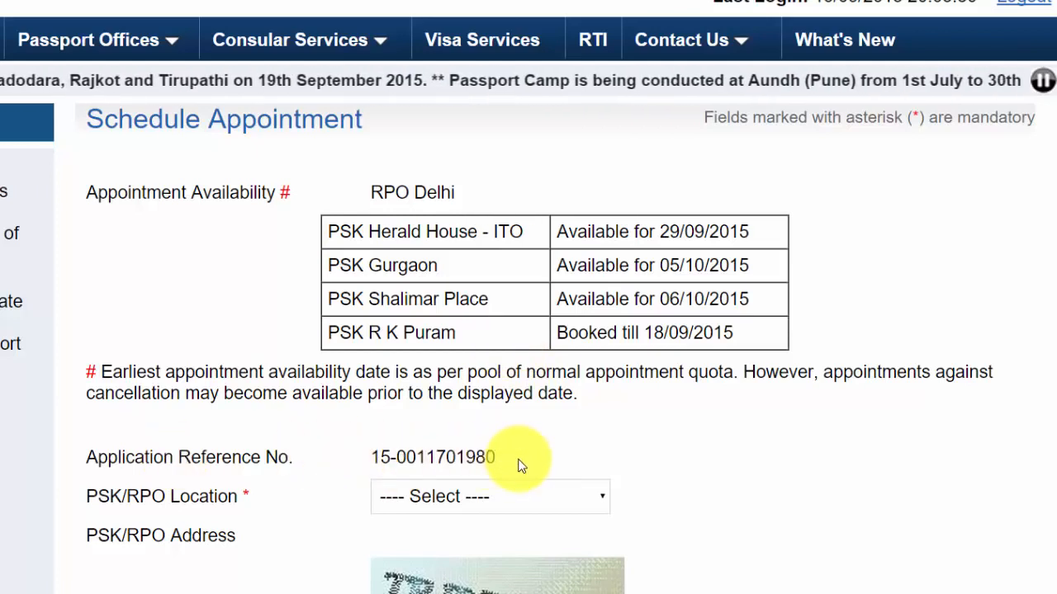
{"action": "left_click", "coordinate": [442, 498]}
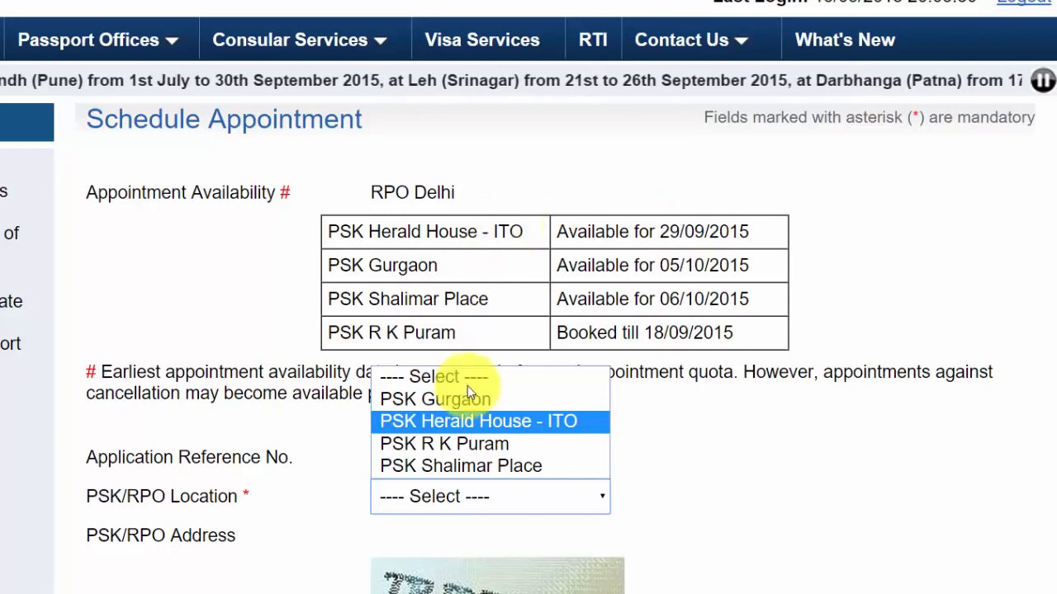
{"action": "left_click", "coordinate": [457, 422]}
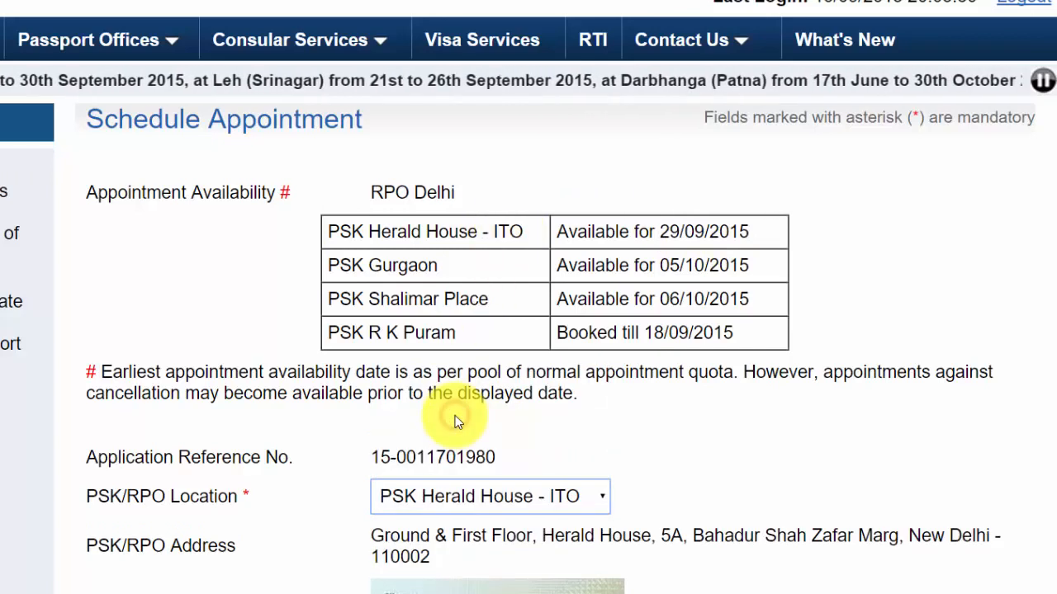
{"action": "scroll", "coordinate": [690, 177], "scroll_direction": "down", "scroll_amount": 4}
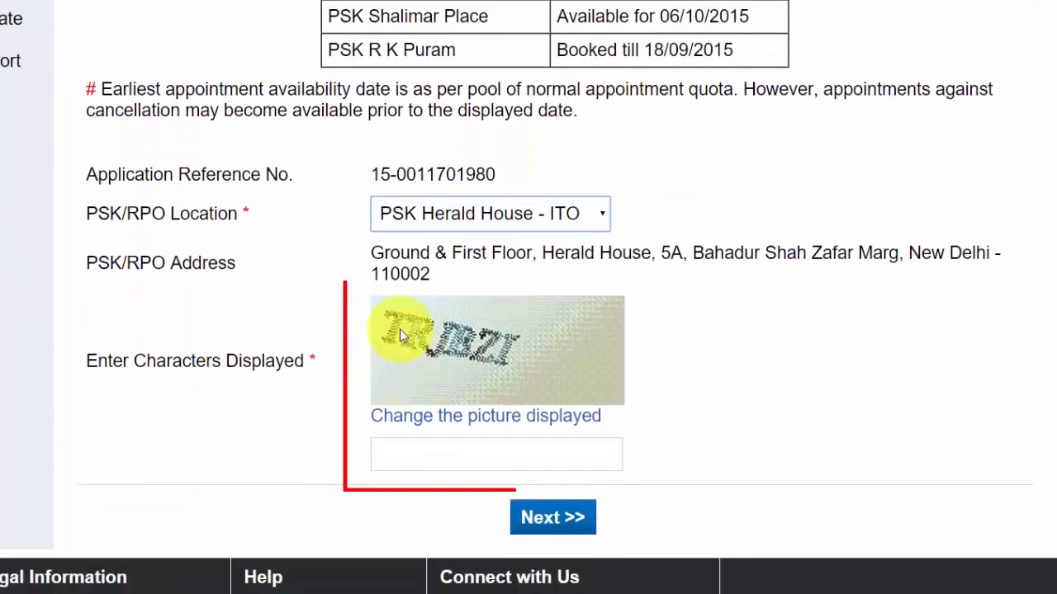
{"action": "left_click", "coordinate": [412, 444]}
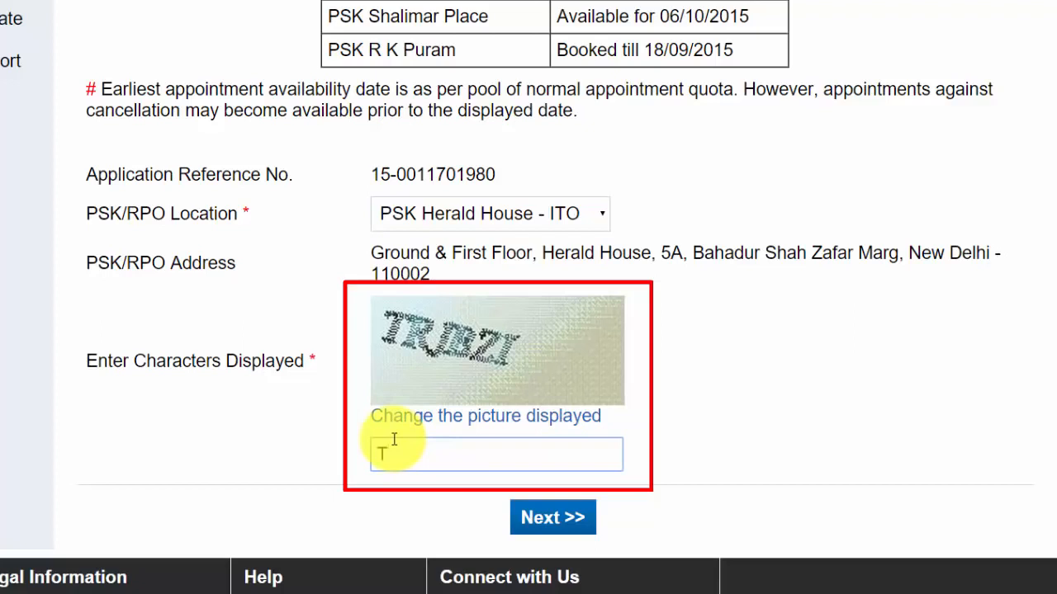
{"action": "type", "text": "TRJBZI"}
{"action": "left_click", "coordinate": [533, 519]}
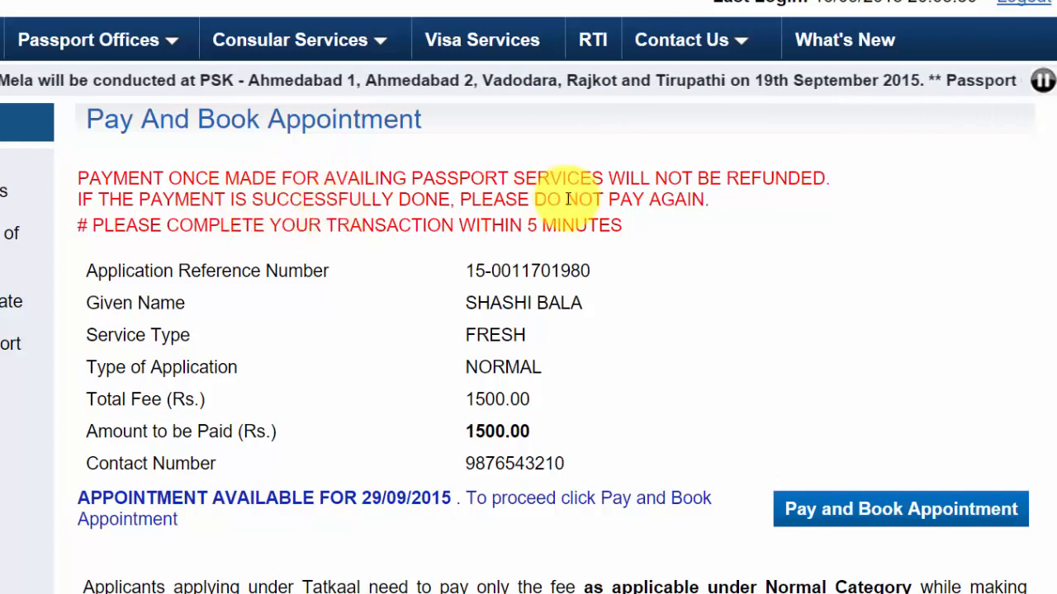
Pay and book the 29/09/2015 appointment for Rs. 1500.00 via State Bank MOPS
{"action": "scroll", "coordinate": [528, 330], "scroll_direction": "down", "scroll_amount": 2}
{"action": "scroll", "coordinate": [529, 330], "scroll_direction": "down", "scroll_amount": 1}
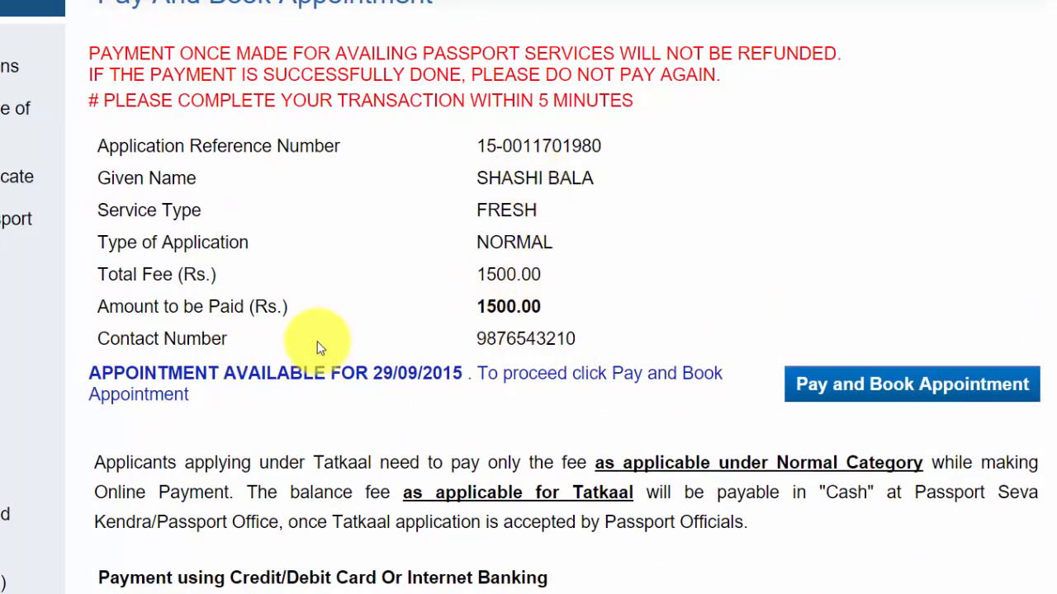
{"action": "left_click", "coordinate": [840, 390]}
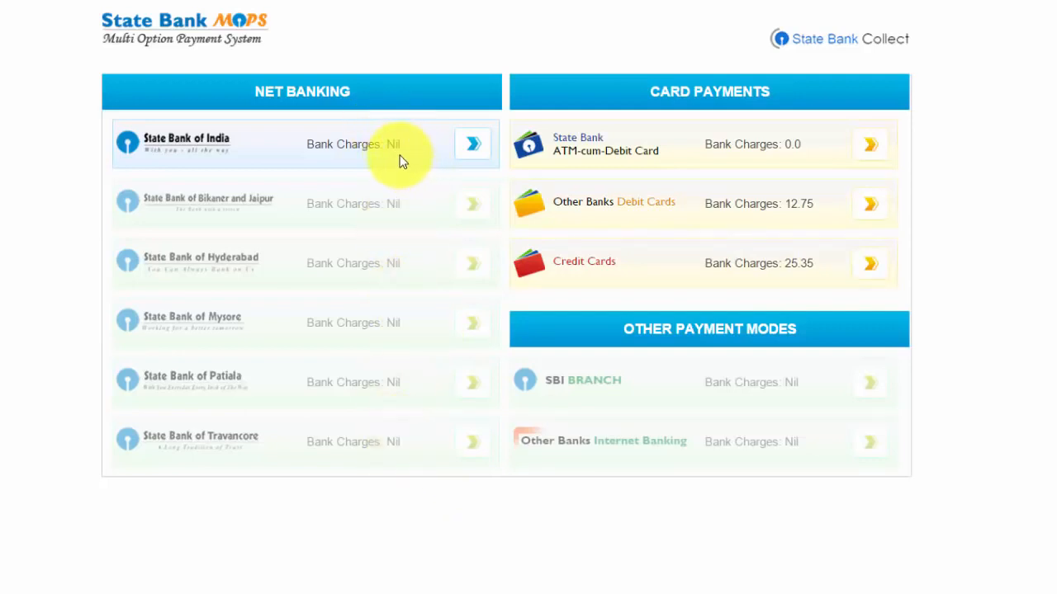
Choose State Bank of India and enter the applicant's mobile number
{"action": "left_click", "coordinate": [871, 208]}
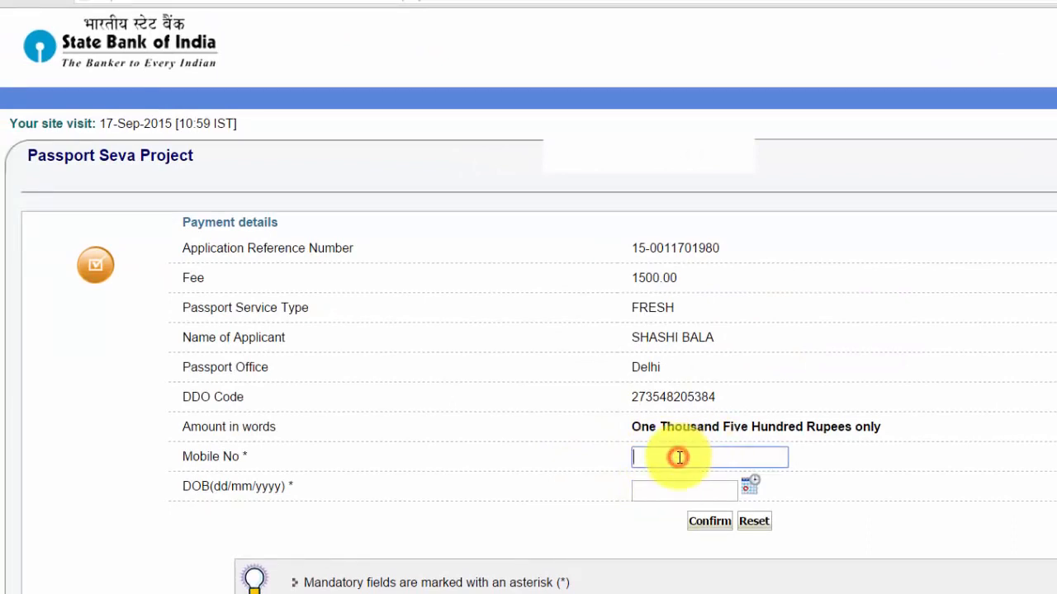
{"action": "type", "text": "543210"}
{"action": "left_click", "coordinate": [661, 485]}
{"action": "left_click", "coordinate": [645, 493]}
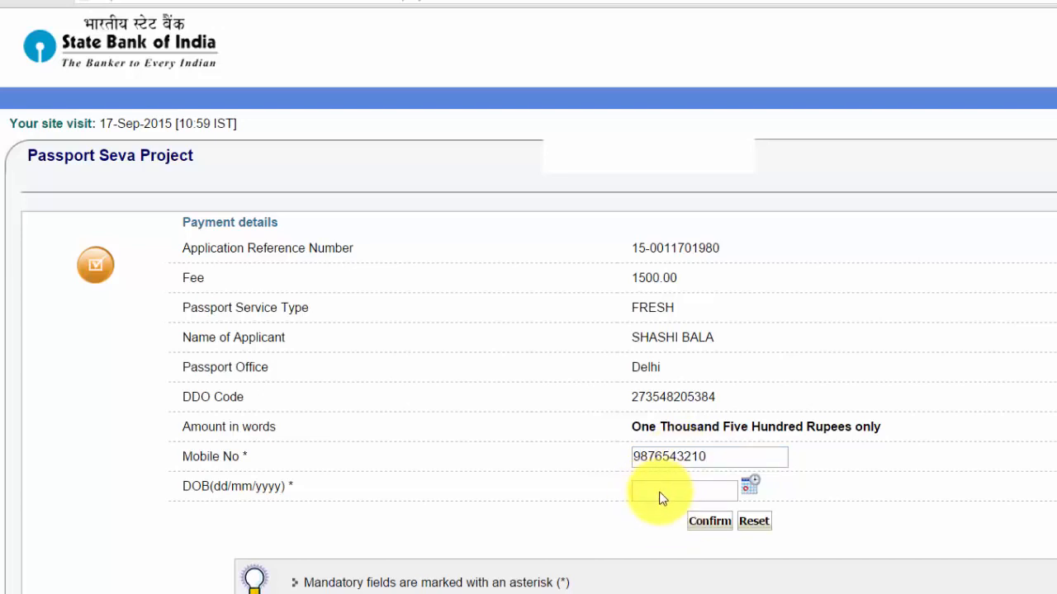
Pick the applicant's date of birth from the calendar and confirm the payment details
{"action": "left_click", "coordinate": [660, 495]}
{"action": "left_click", "coordinate": [831, 464]}
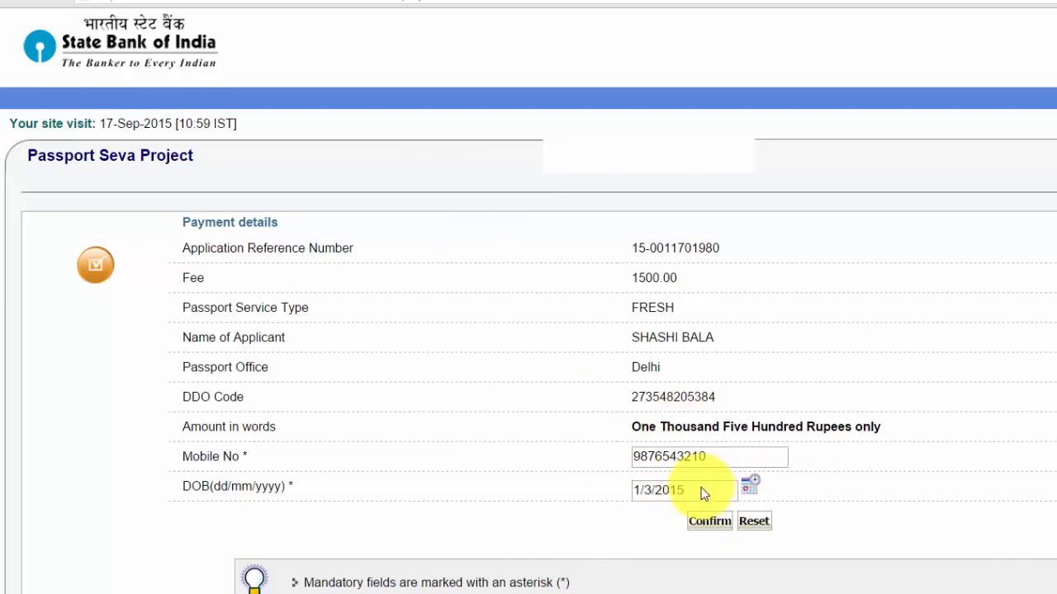
{"action": "left_click", "coordinate": [709, 524]}
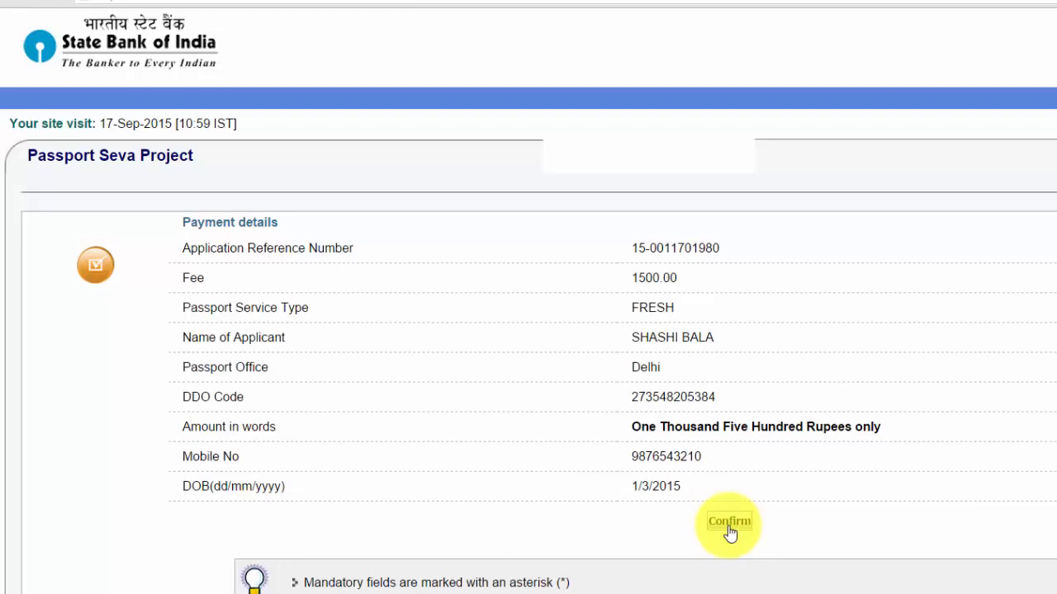
{"action": "left_click", "coordinate": [730, 529]}
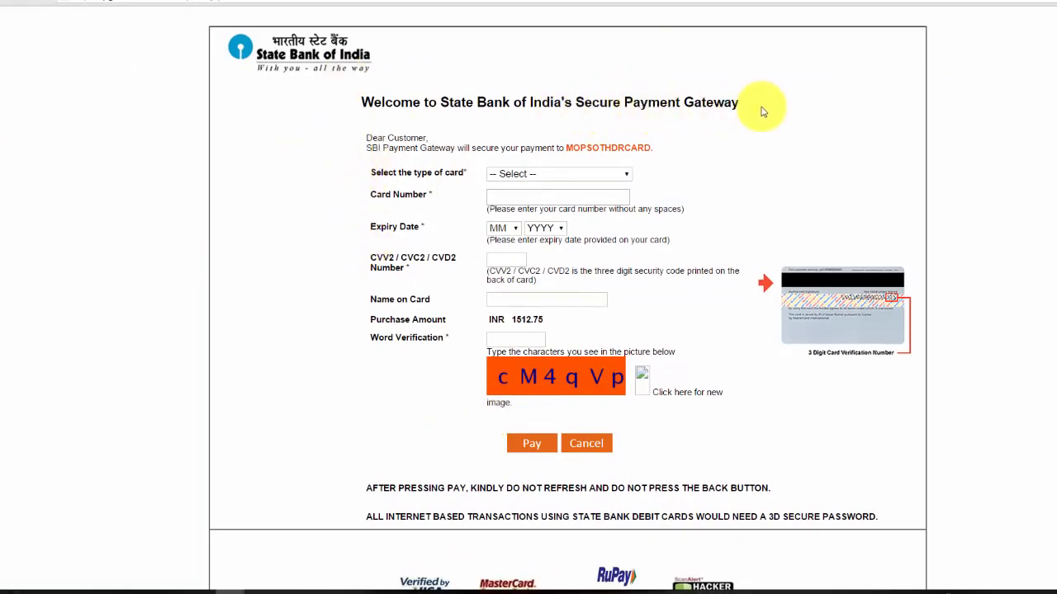
Set the card type to Other MAESTRO Cards and move to the card number field
{"action": "left_click", "coordinate": [568, 175]}
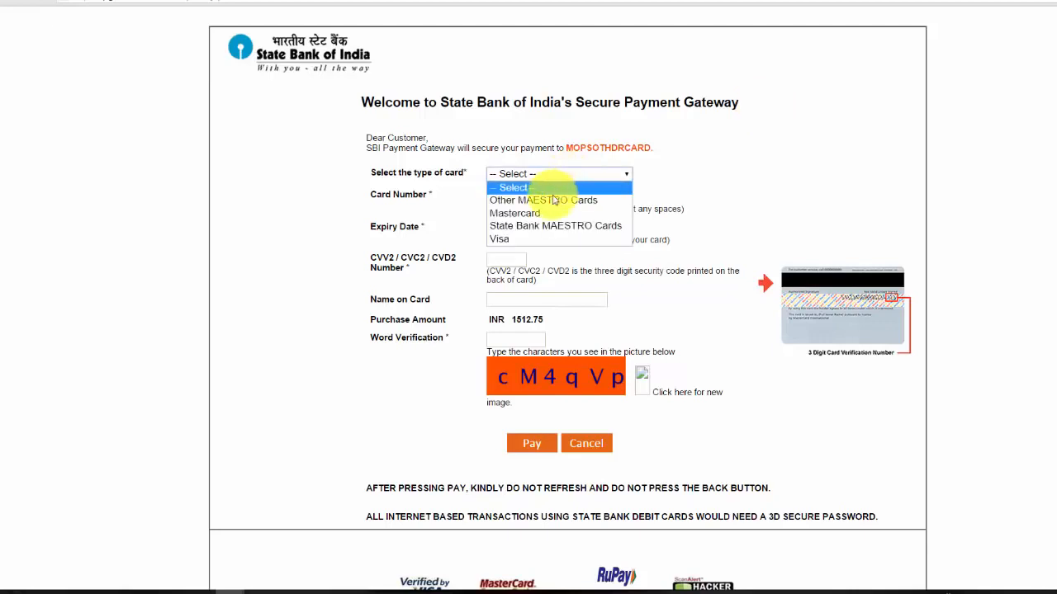
{"action": "left_click", "coordinate": [549, 201]}
{"action": "left_click", "coordinate": [582, 195]}
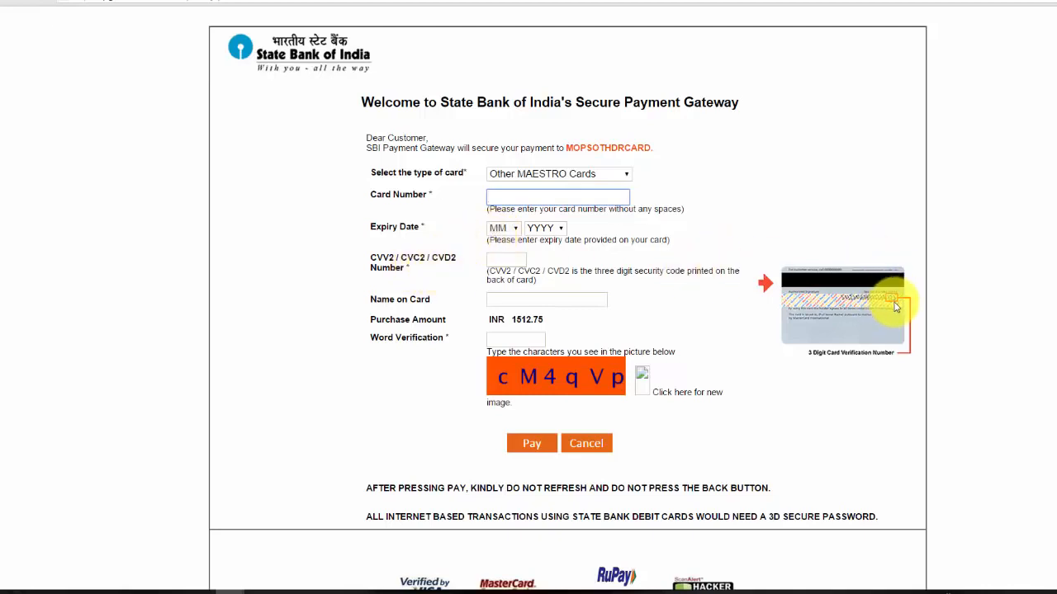
Go through the CVV, name on card and word verification fields
{"action": "left_click", "coordinate": [512, 259]}
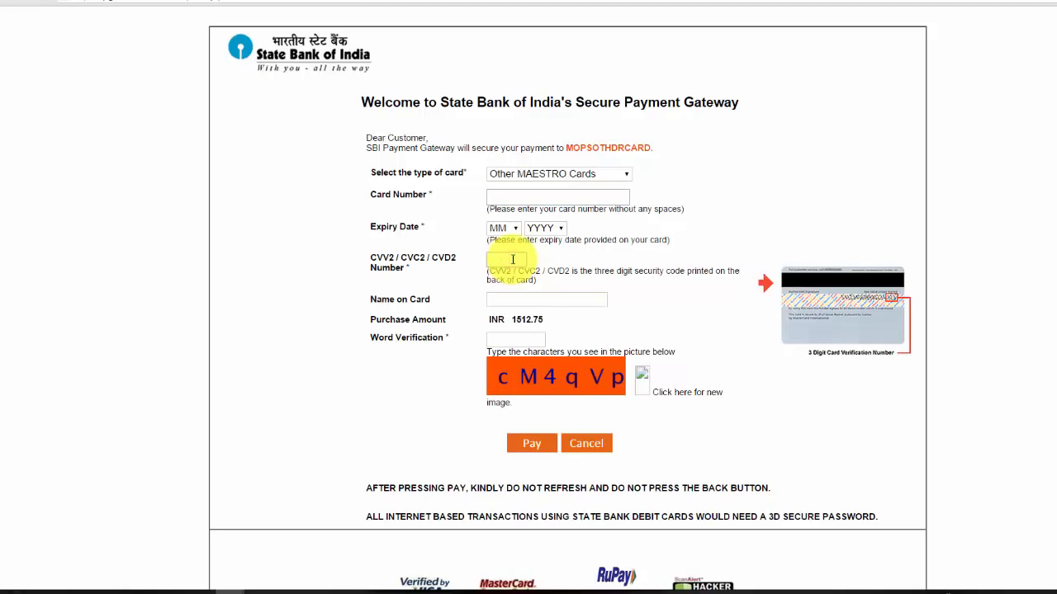
{"action": "left_click", "coordinate": [516, 302]}
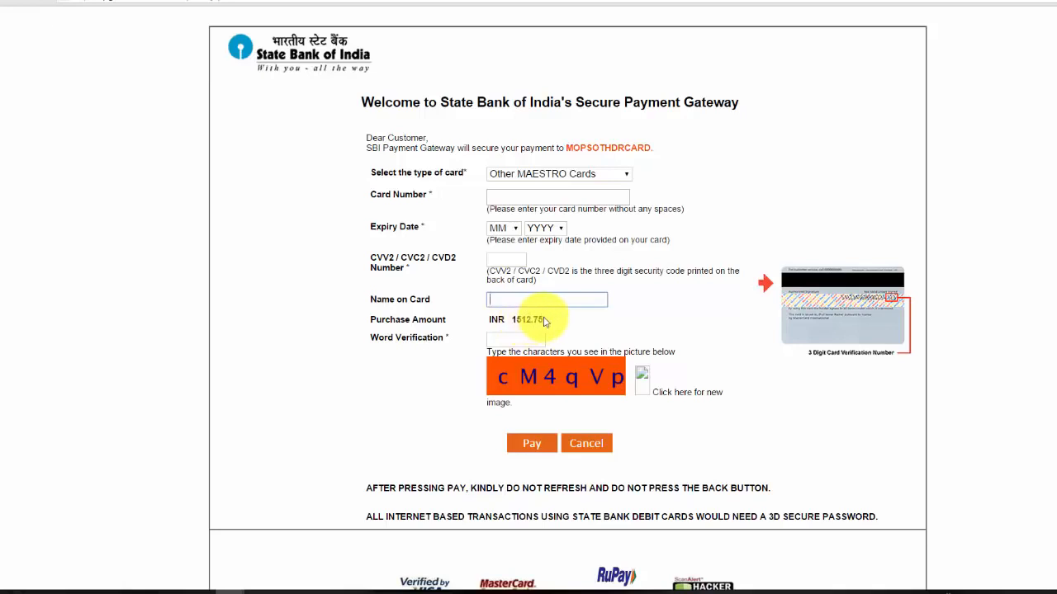
{"action": "left_click", "coordinate": [508, 339]}
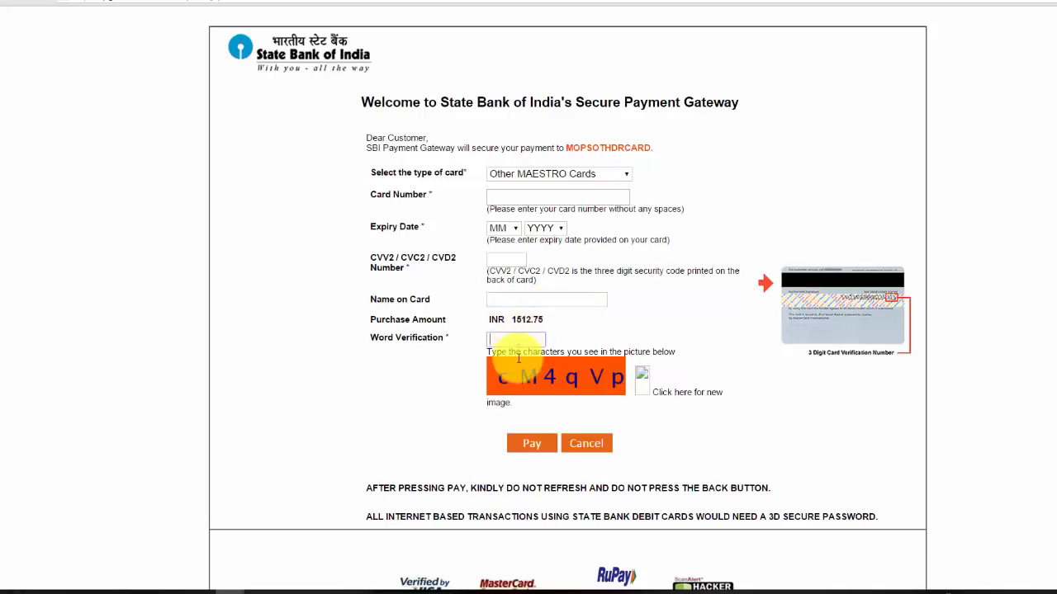
{"action": "left_click", "coordinate": [500, 342]}
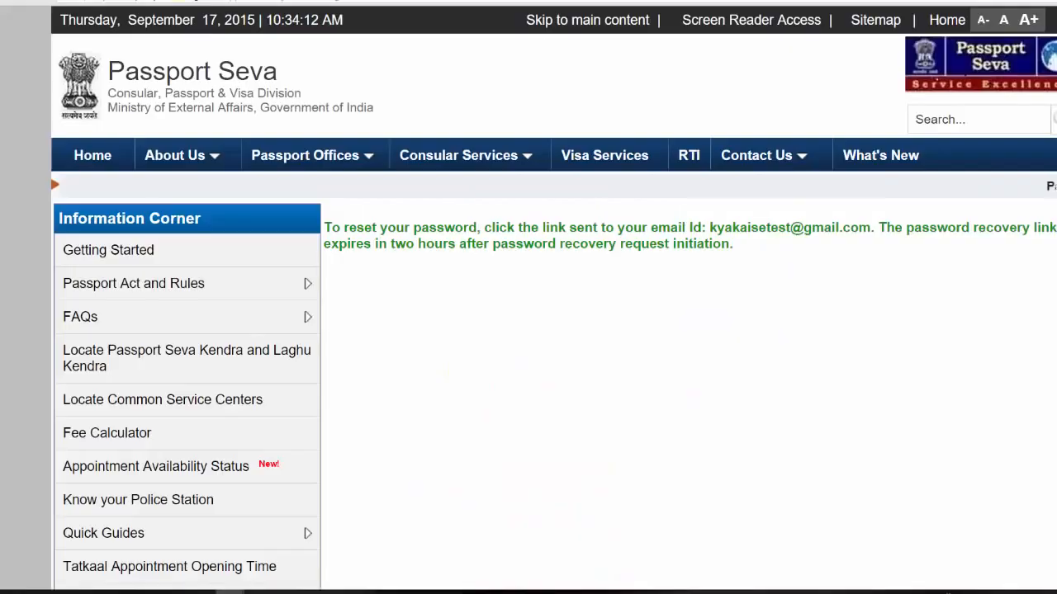
{"action": "mouse_move", "coordinate": [176, 322]}
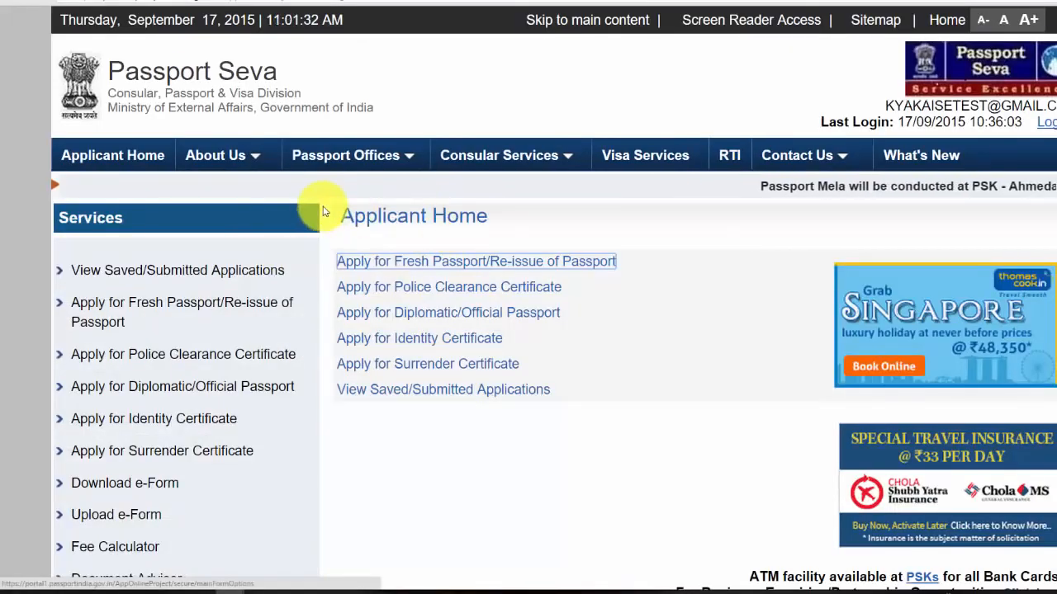
Open View Saved/Submitted Applications and select the application dated 17/09/2015
{"action": "left_click", "coordinate": [248, 273]}
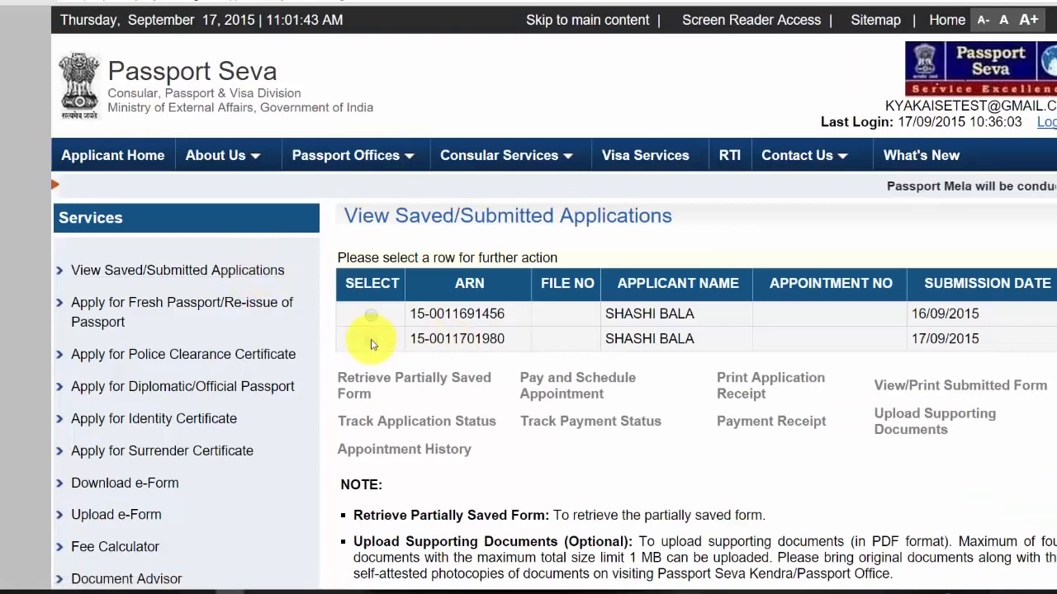
{"action": "left_click", "coordinate": [372, 342]}
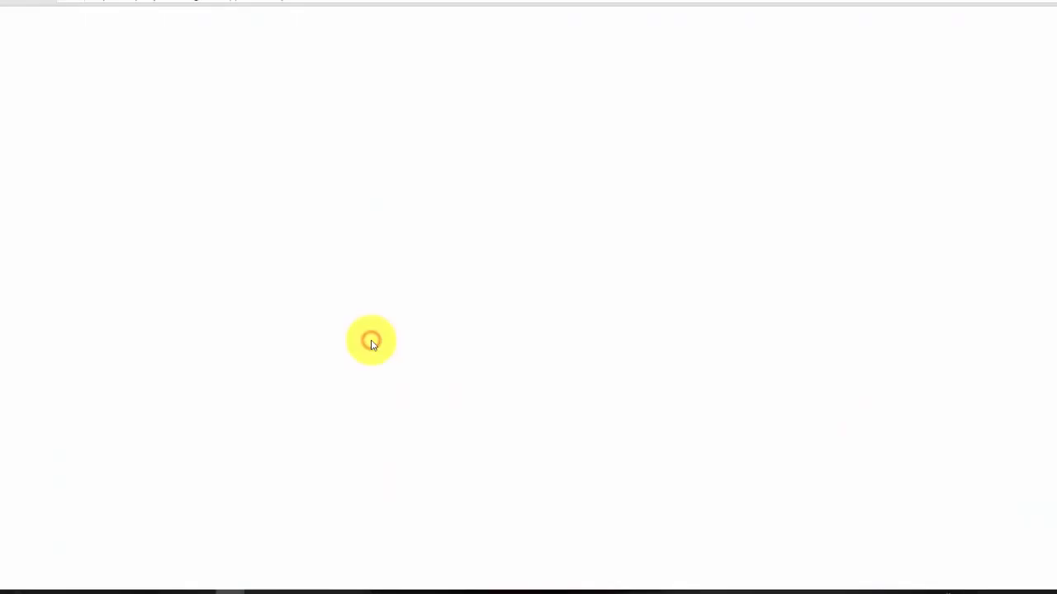